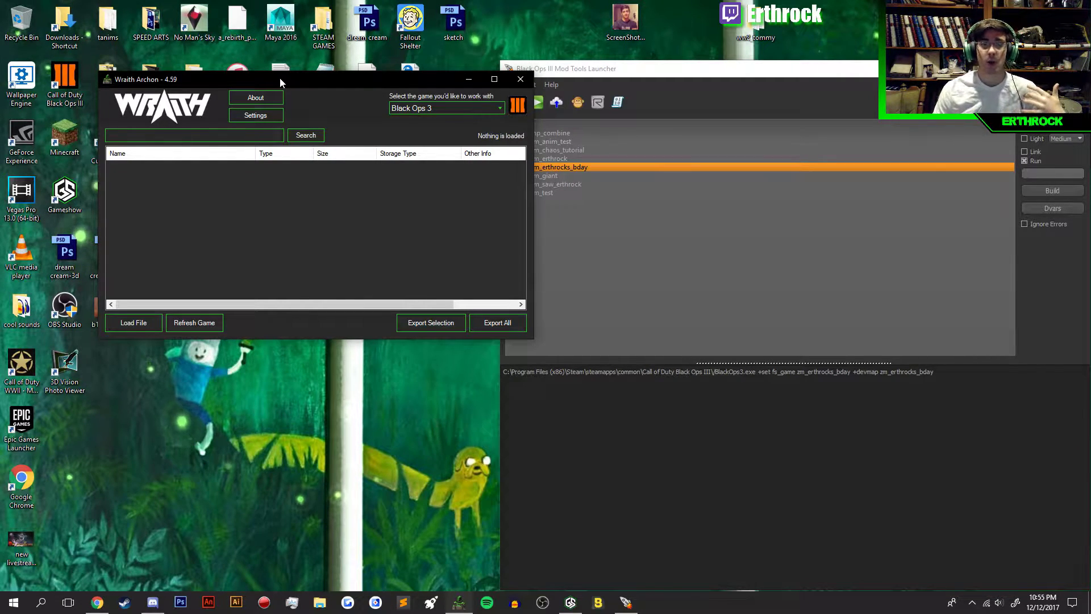
# - Choose Black Ops 3 as the game to work with and start loading a game file
pyautogui.moveTo(279, 77); pyautogui.dragTo(346, 122)
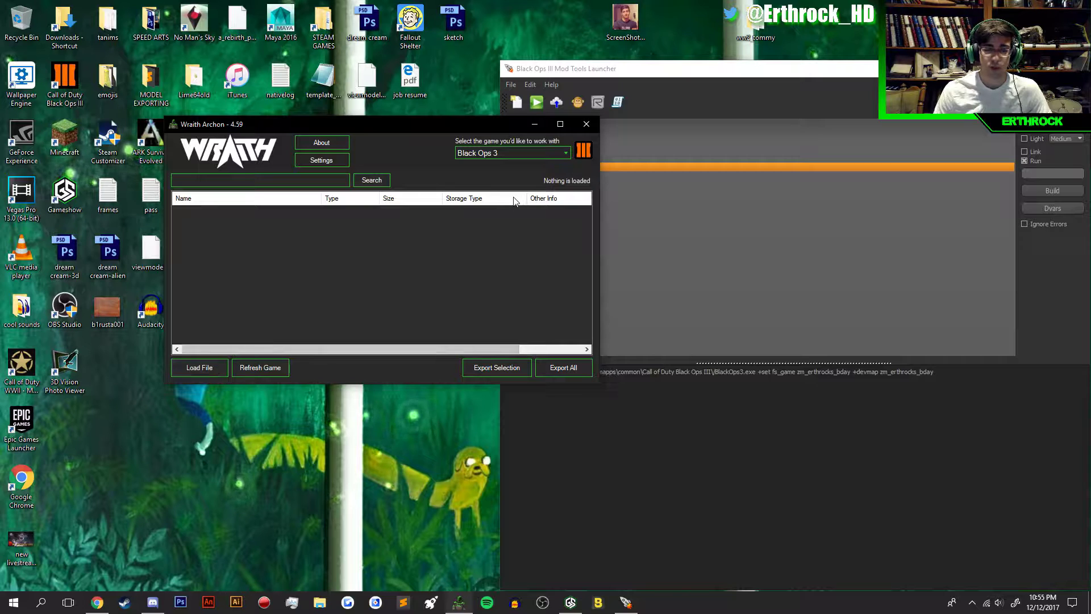
pyautogui.click(495, 155)
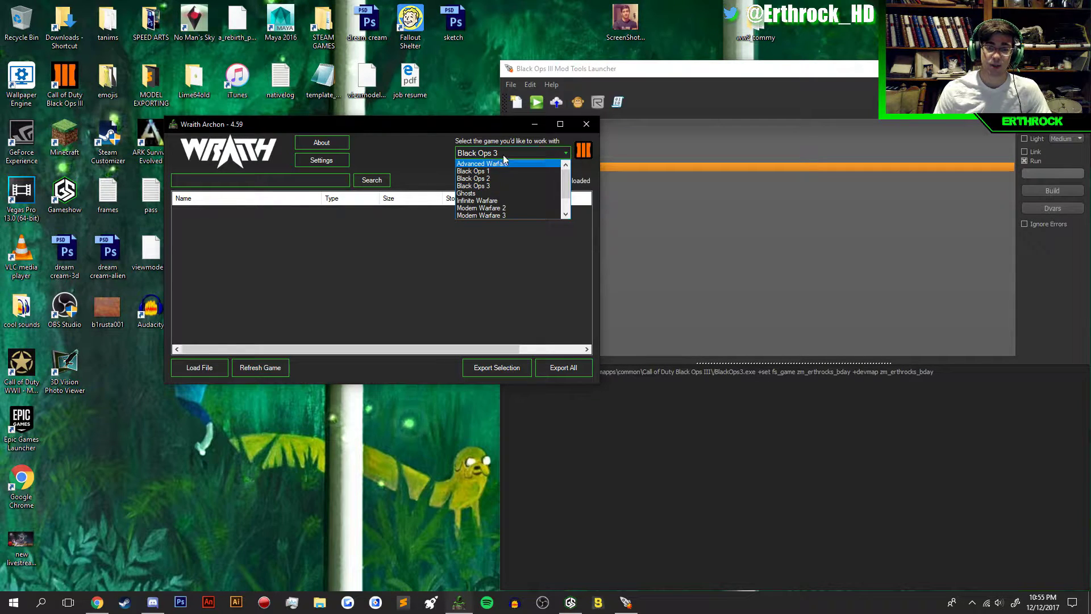
pyautogui.click(495, 186)
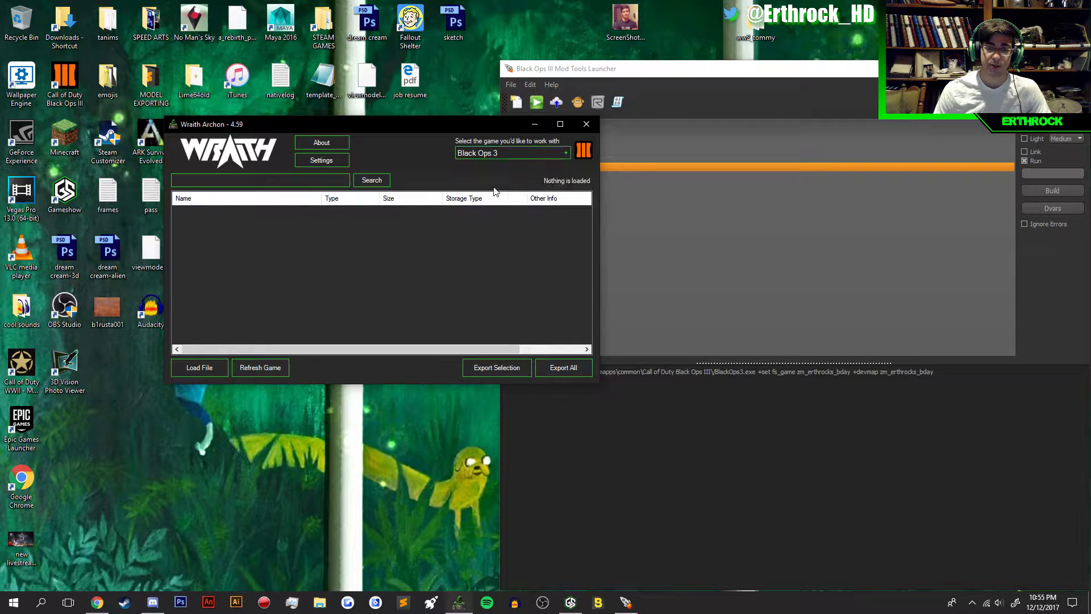
pyautogui.click(225, 368)
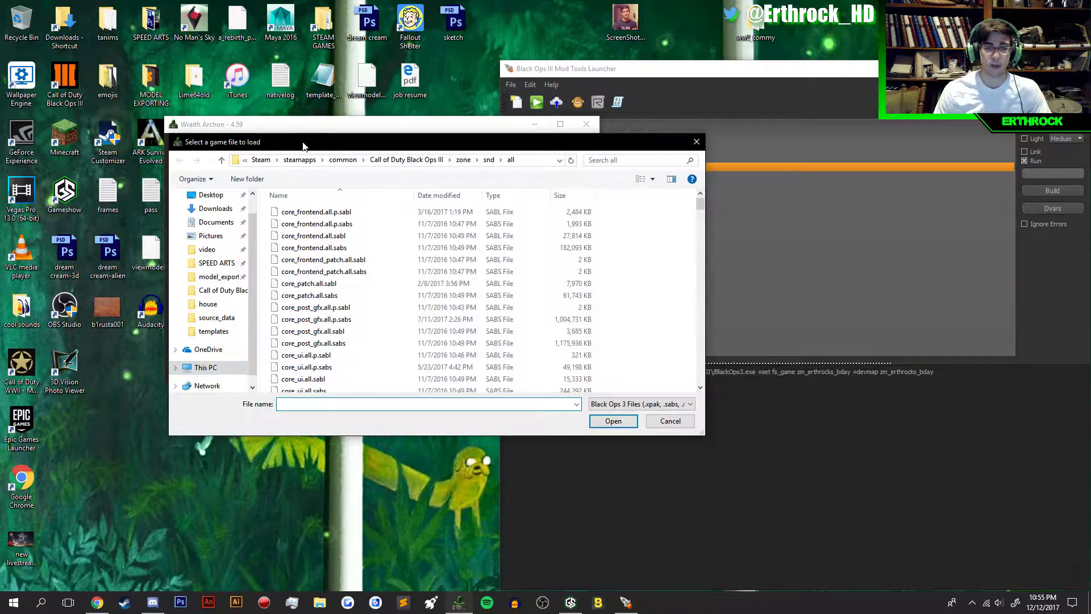
# - Browse from the Call of Duty Black Ops III folder through zone and snd to the all folder
pyautogui.moveTo(334, 153); pyautogui.dragTo(329, 185)
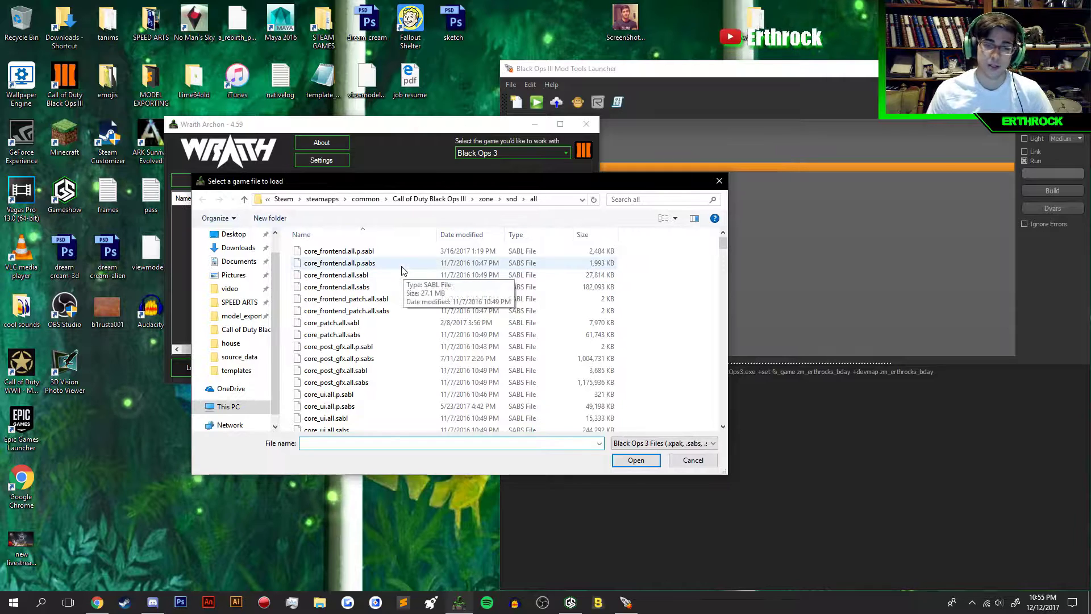
pyautogui.scroll(-5, 401, 275)
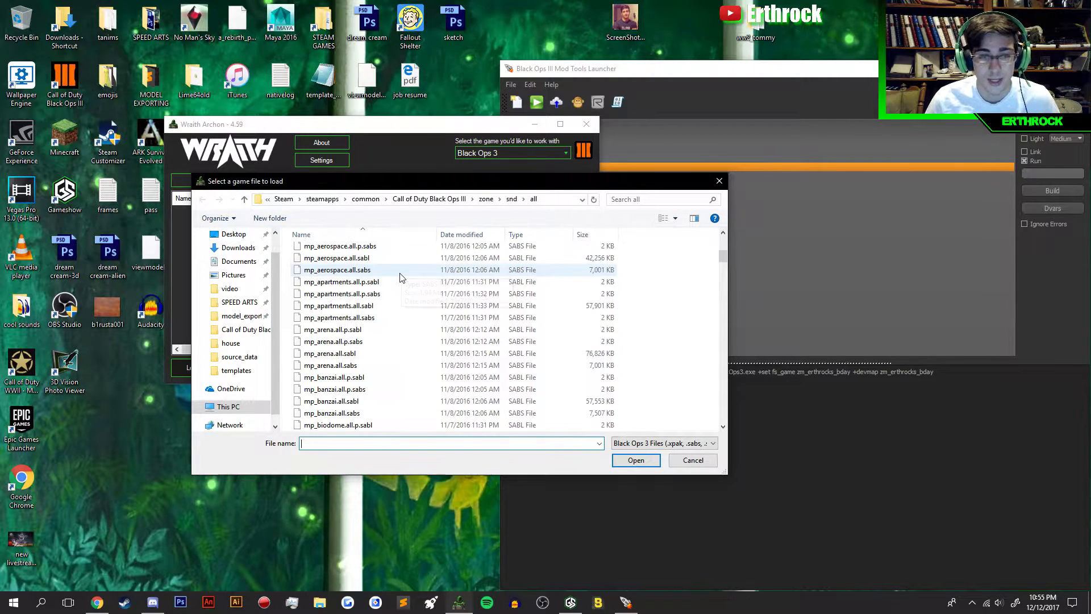
pyautogui.click(429, 199)
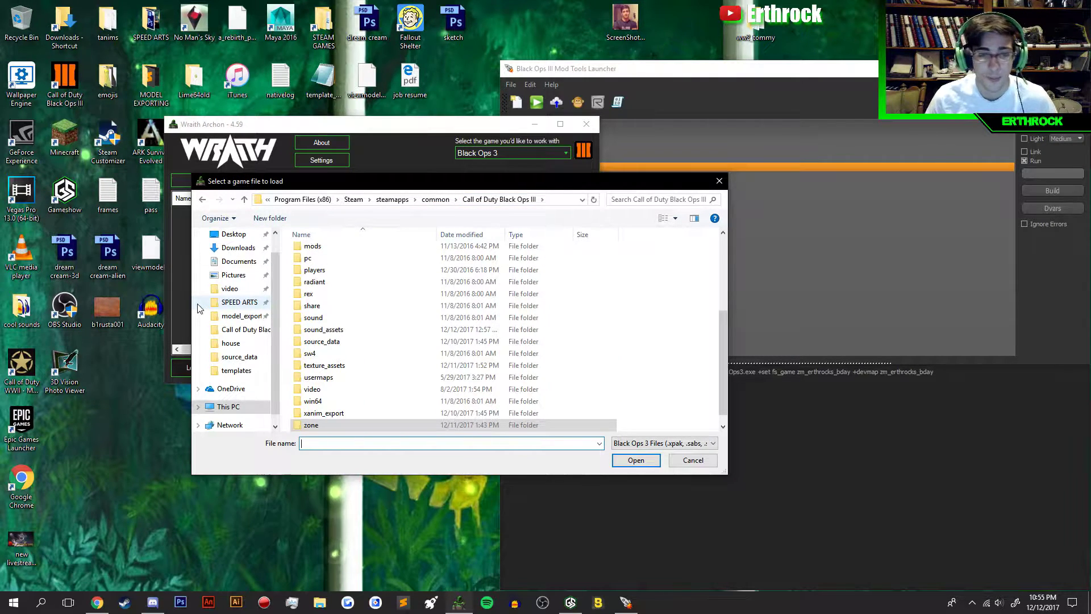
pyautogui.scroll(-1, 333, 345)
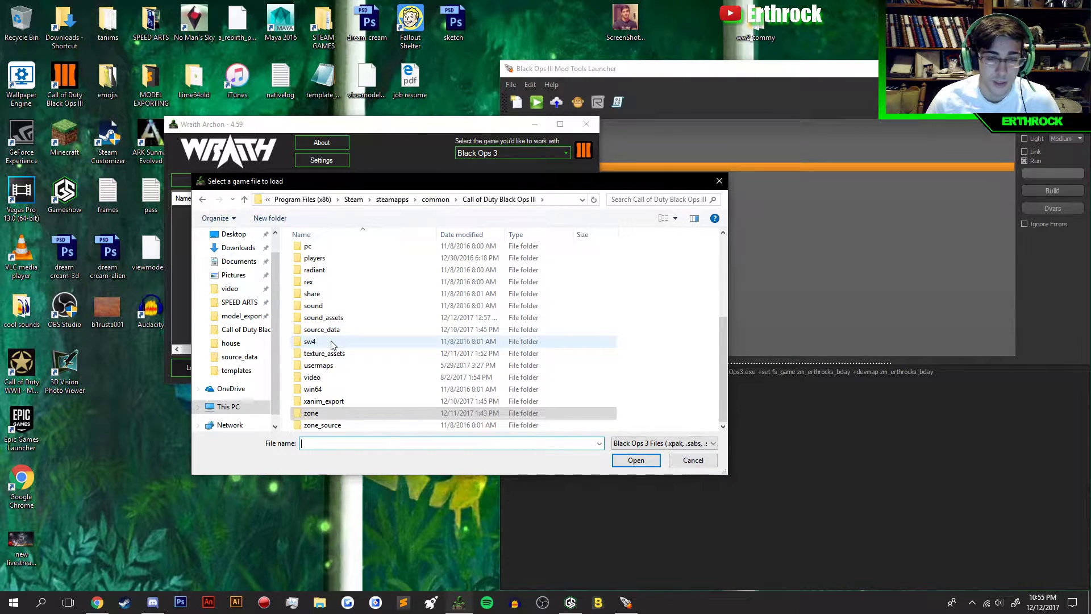
pyautogui.doubleClick(326, 414)
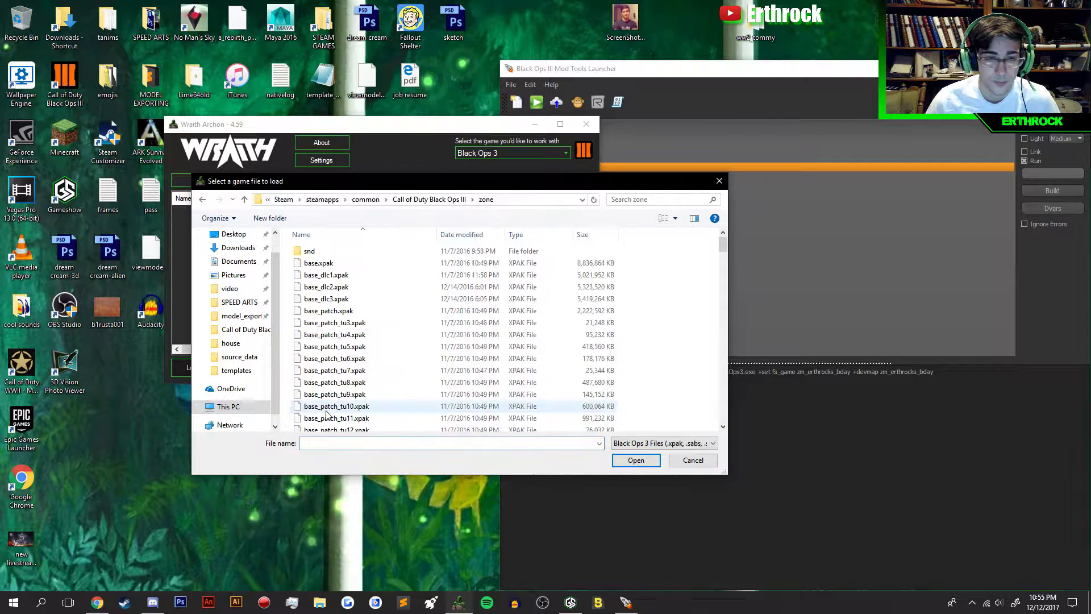
pyautogui.doubleClick(348, 254)
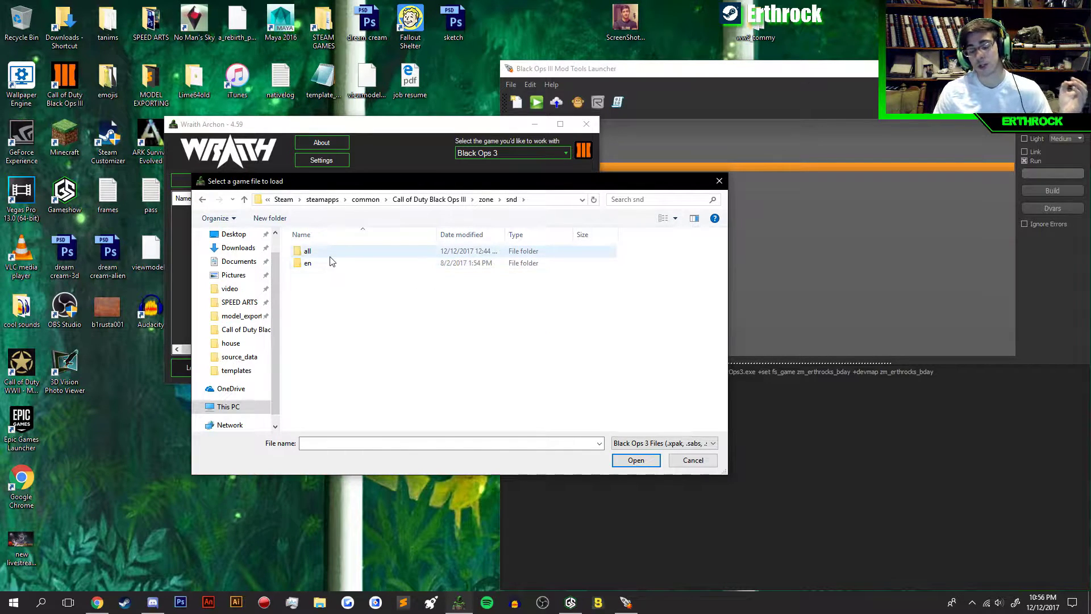
pyautogui.click(331, 256)
pyautogui.doubleClick(330, 256)
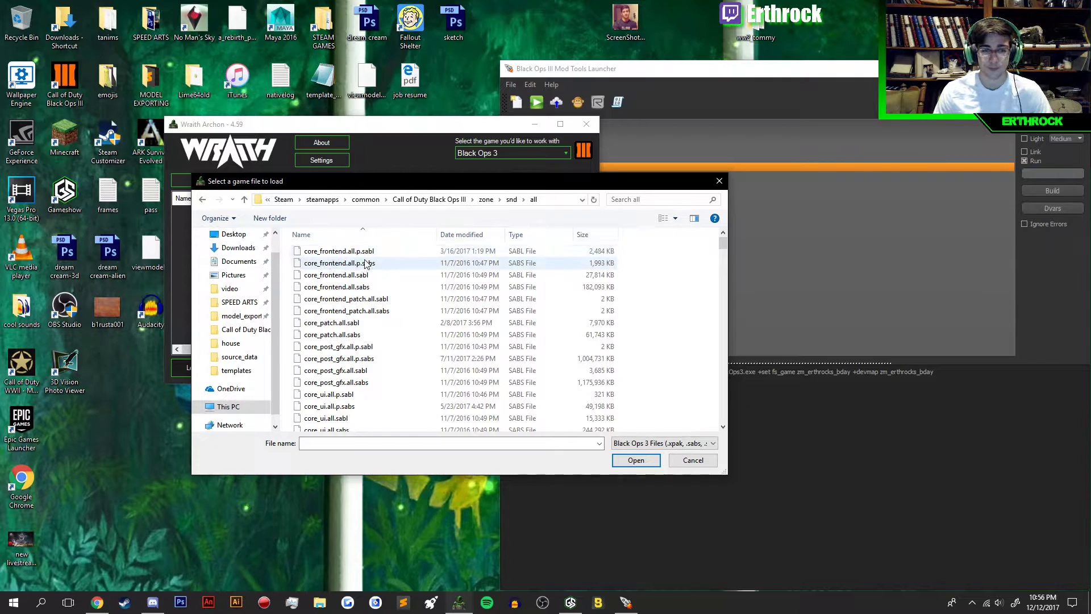
# - Load the zm_sumpf.all.sabs sound file from the all folder
pyautogui.scroll(-15, 413, 282)
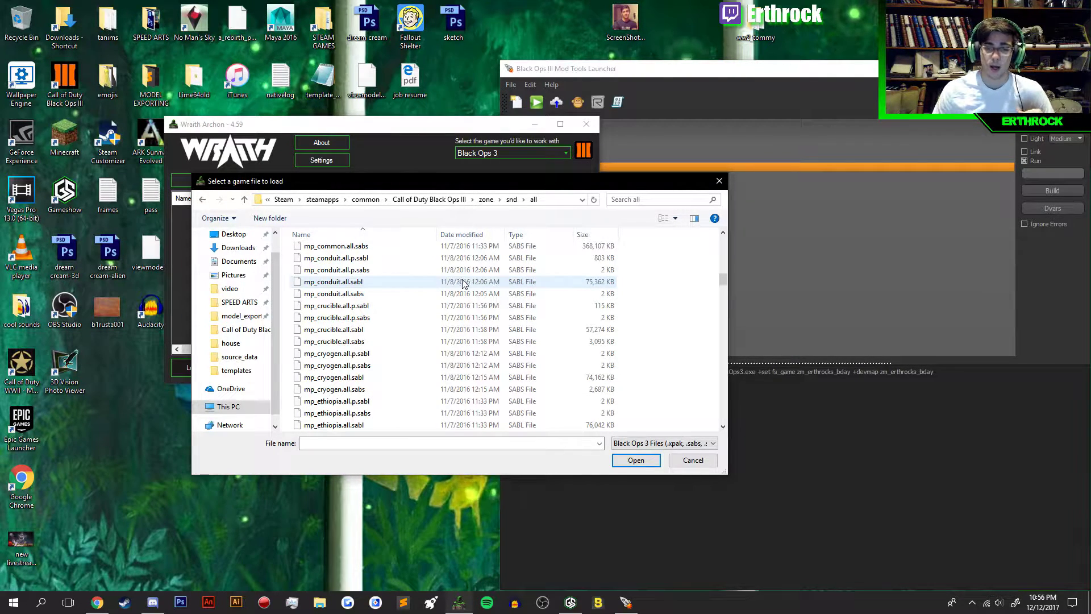
pyautogui.scroll(-4, 519, 283)
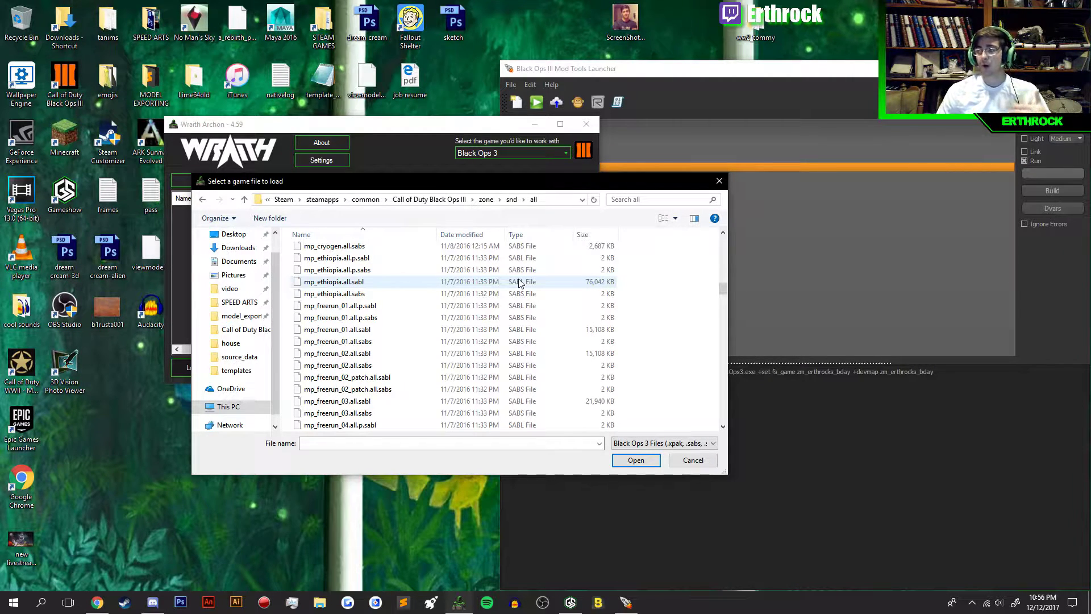
pyautogui.scroll(-20, 519, 283)
pyautogui.click(424, 329)
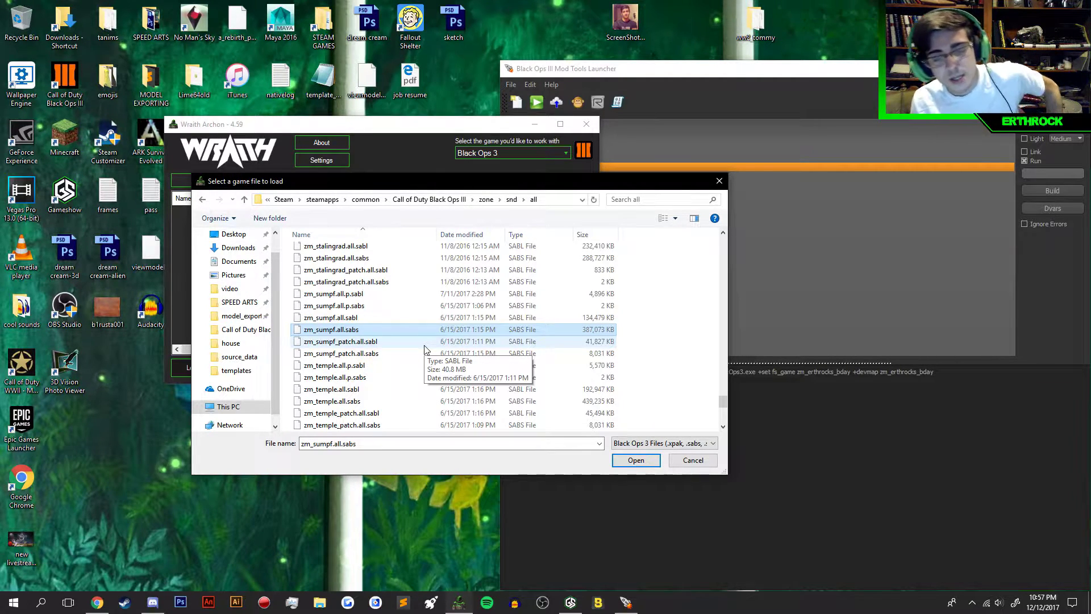
pyautogui.click(329, 294)
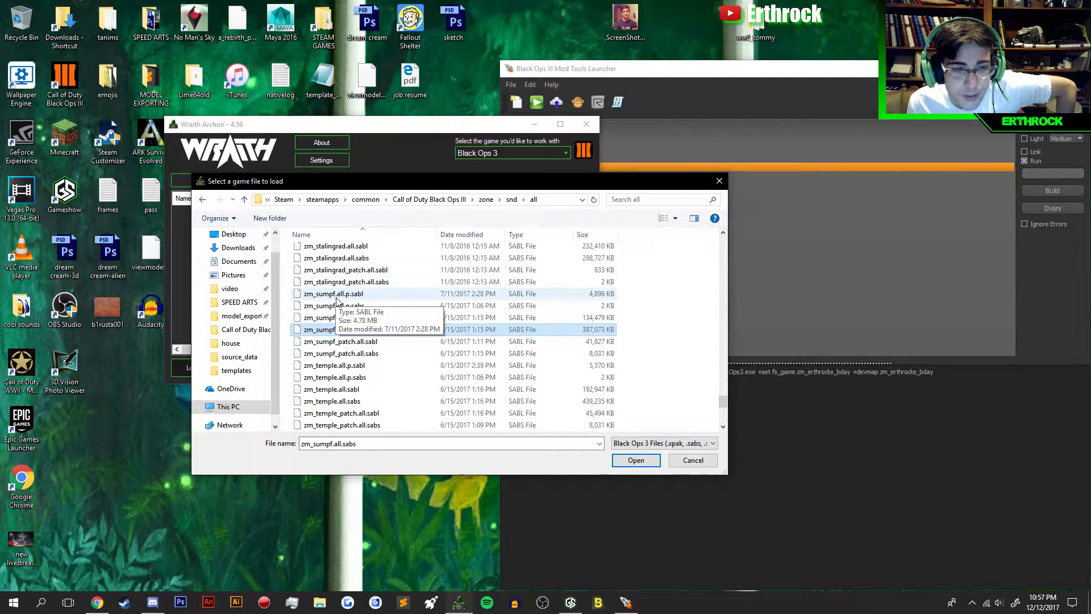
pyautogui.click(351, 353)
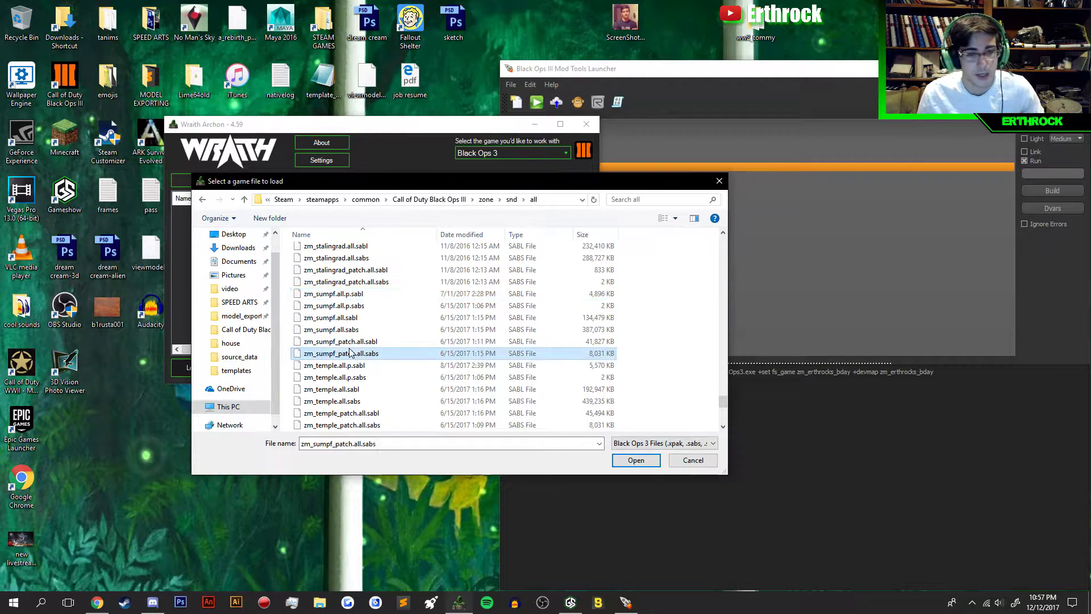
pyautogui.click(373, 295)
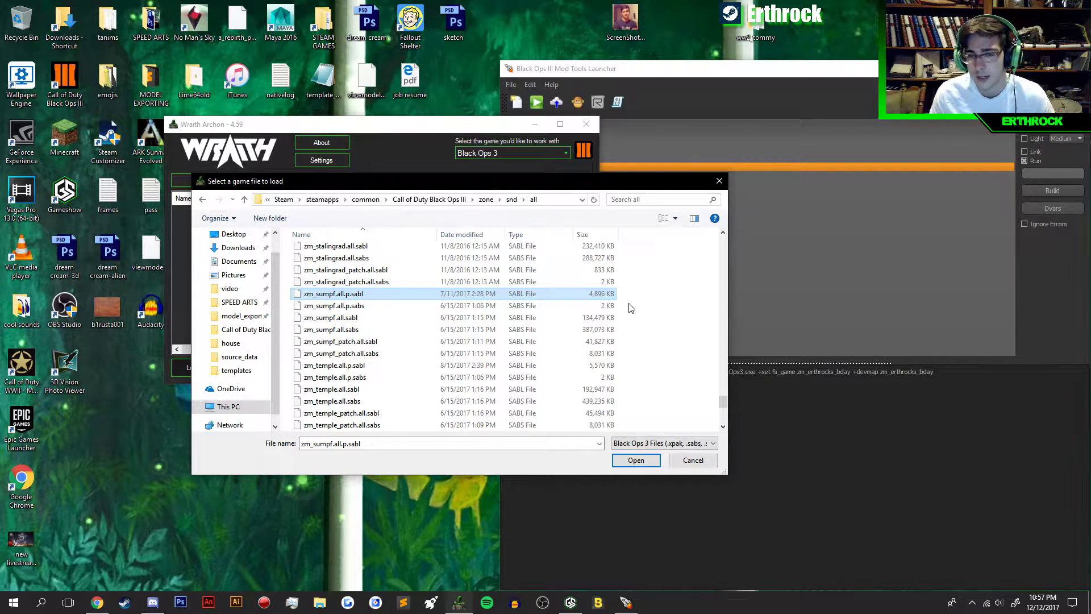
pyautogui.click(611, 331)
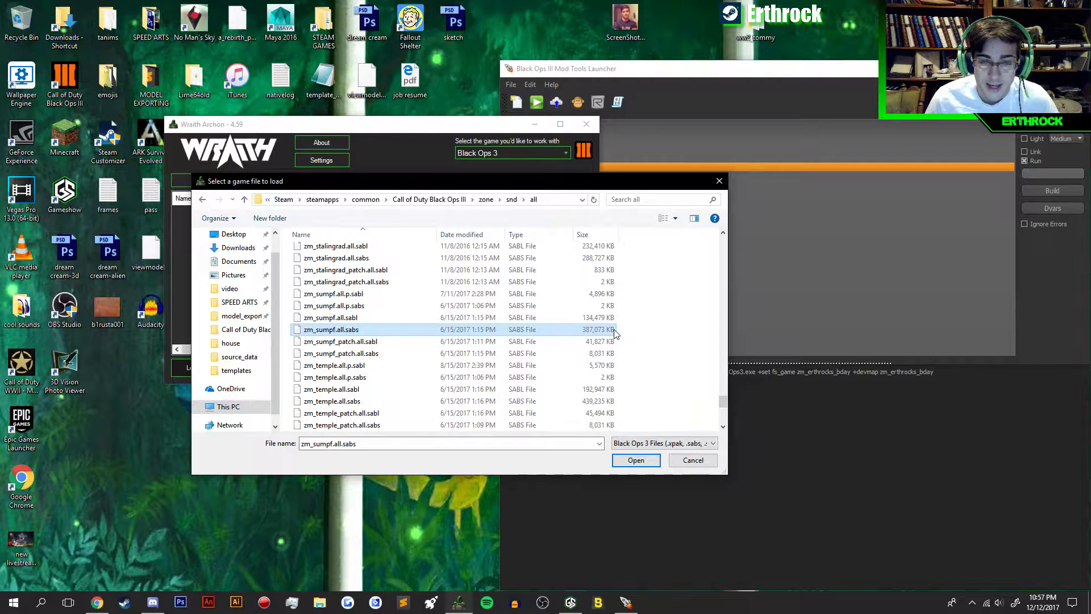
pyautogui.click(637, 460)
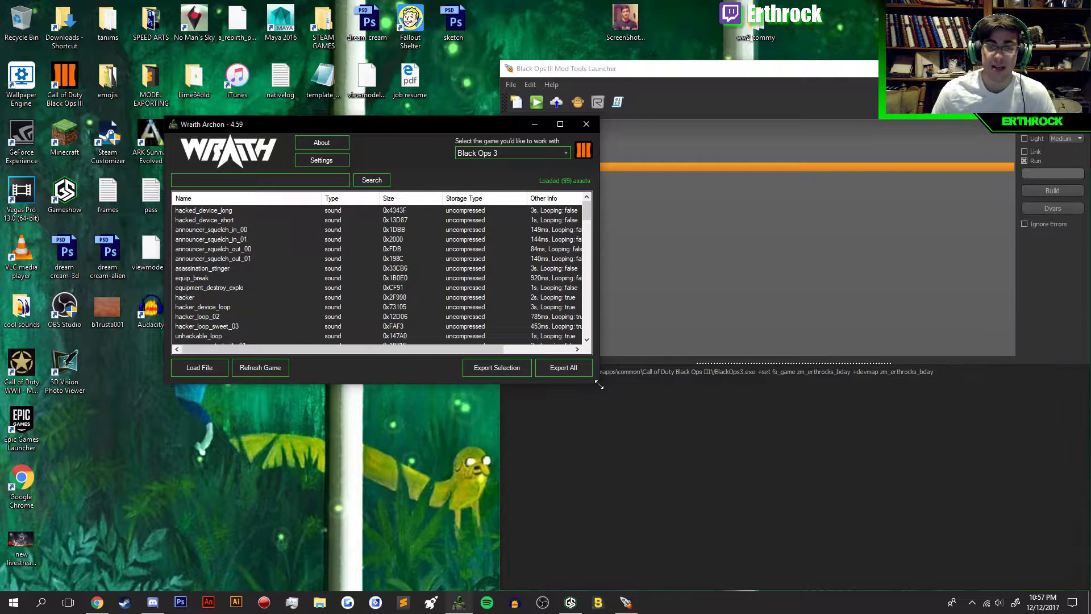
# - Enlarge the Wraith window and search the loaded sounds for "fly", "bug" and "insec"
pyautogui.moveTo(599, 384); pyautogui.dragTo(916, 579)
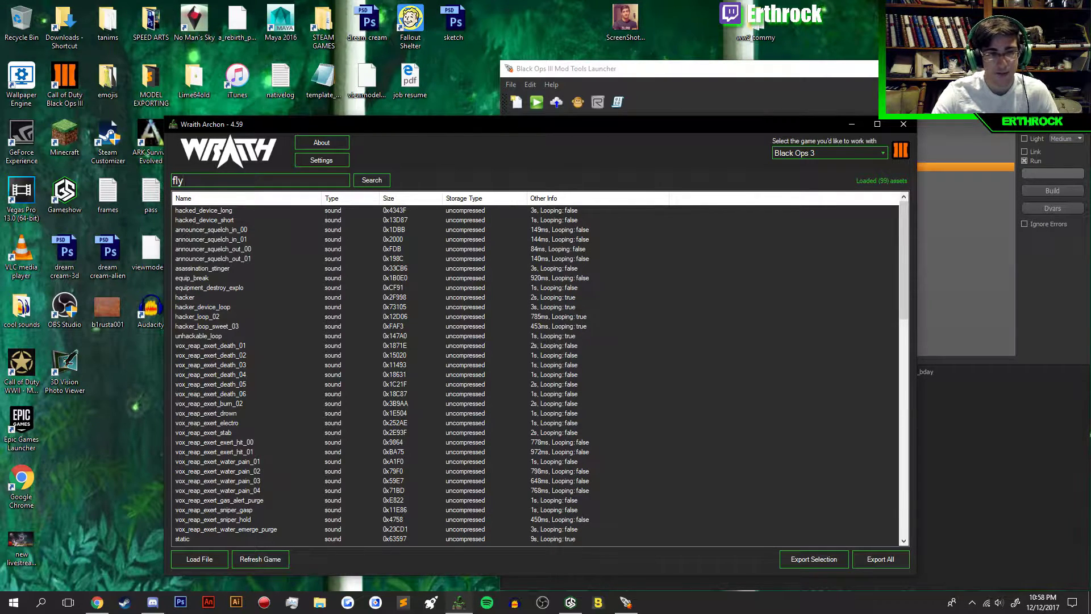
pyautogui.press('Return')
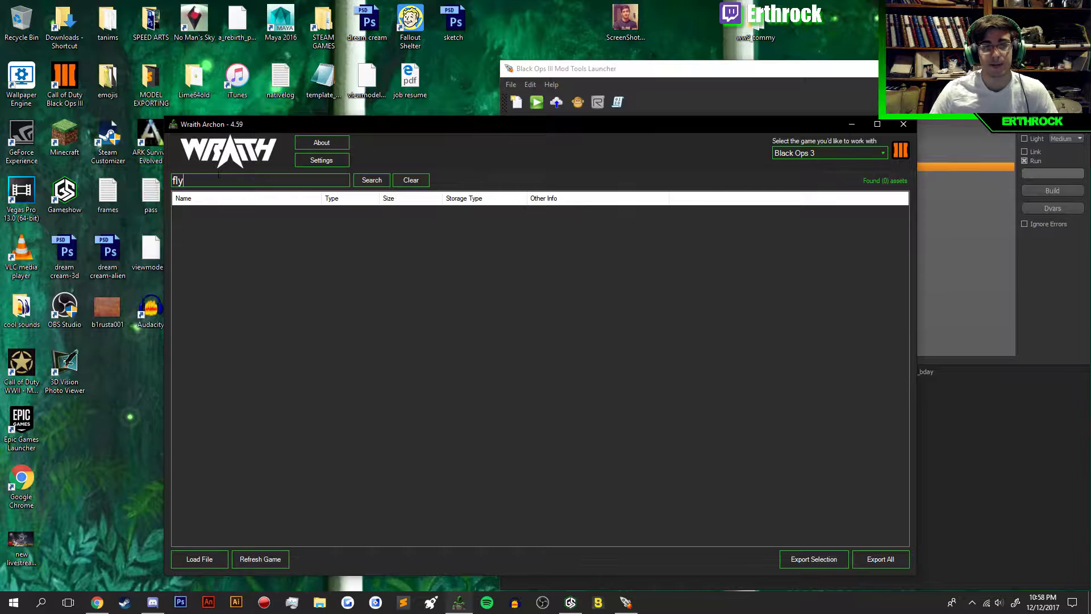
pyautogui.moveTo(217, 175); pyautogui.dragTo(161, 168)
pyautogui.write('bug')
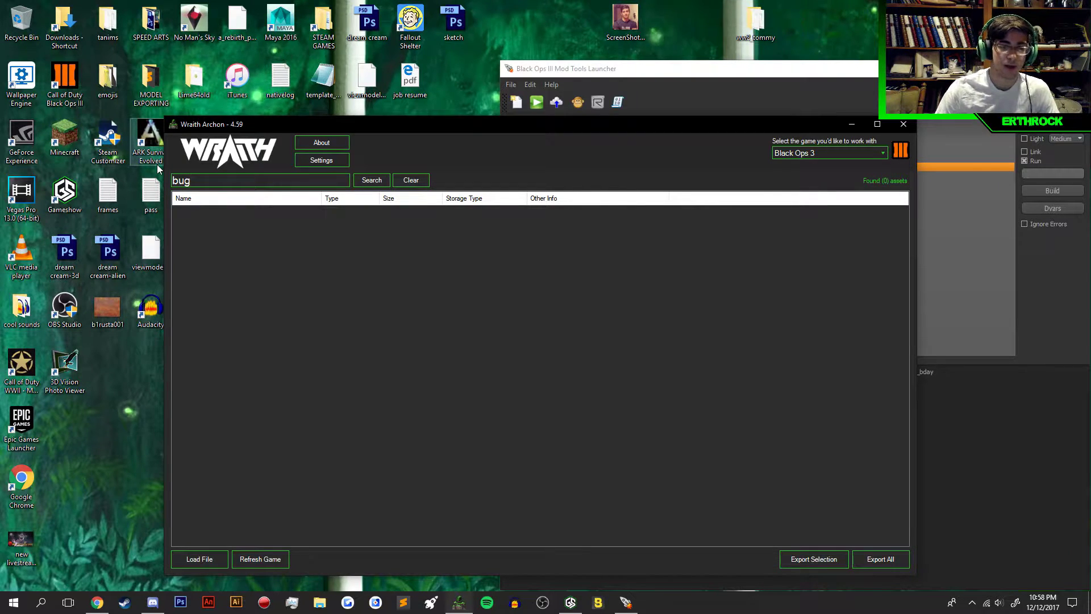
pyautogui.moveTo(205, 185); pyautogui.dragTo(154, 189)
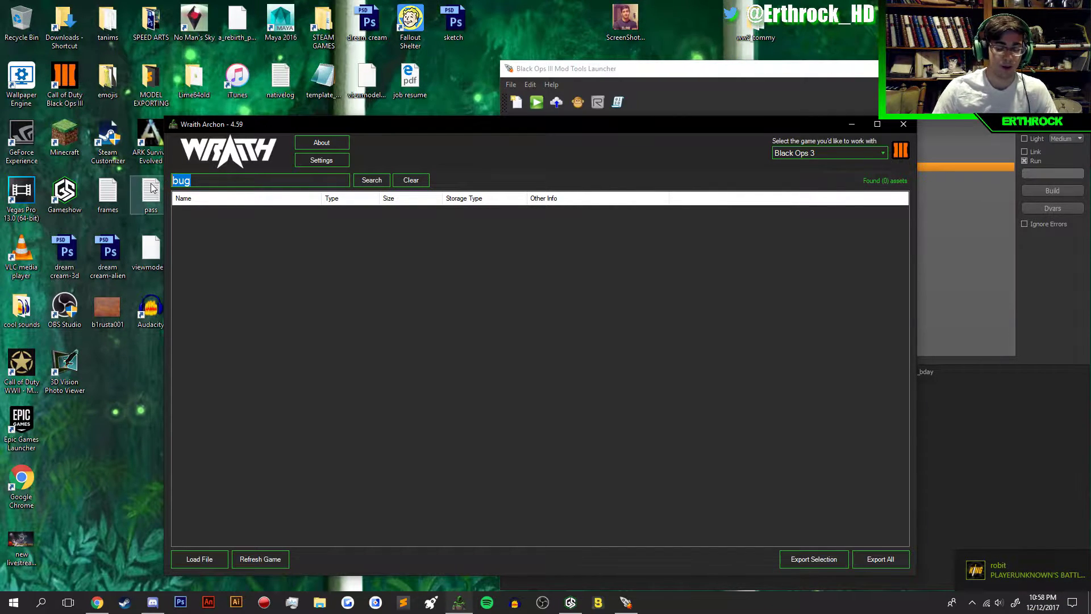
pyautogui.write('insec')
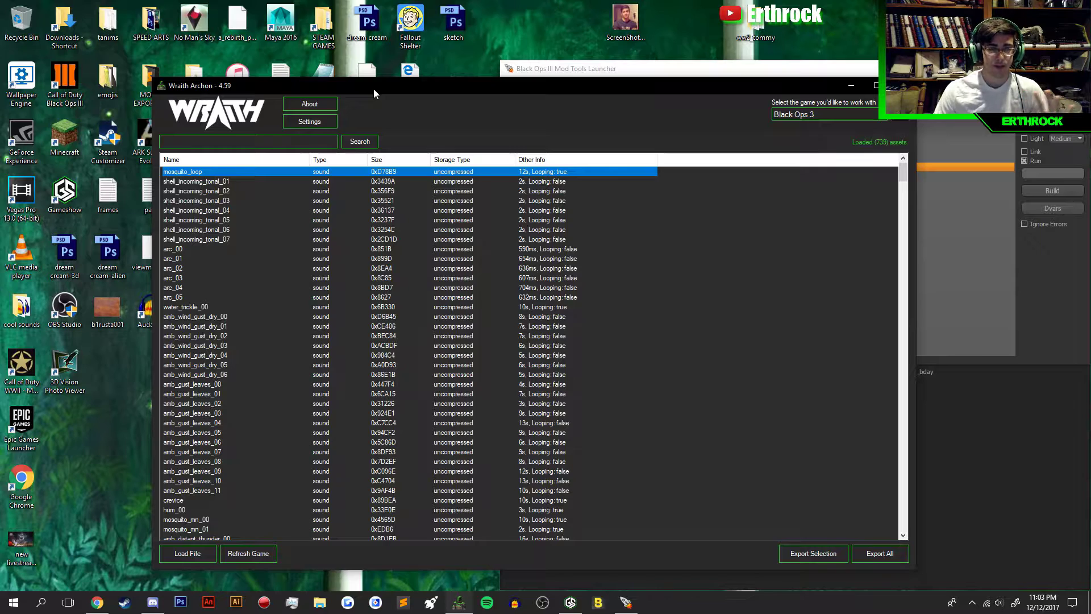
# - Review the sound export settings without changing them, and export the mosquito_loop sound
pyautogui.click(293, 121)
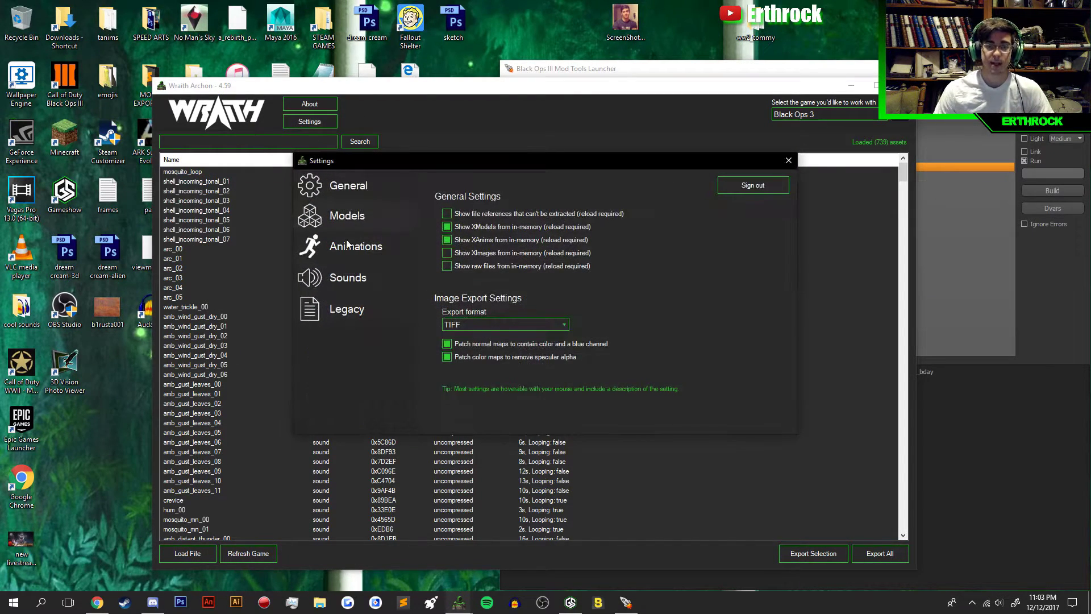
pyautogui.click(340, 277)
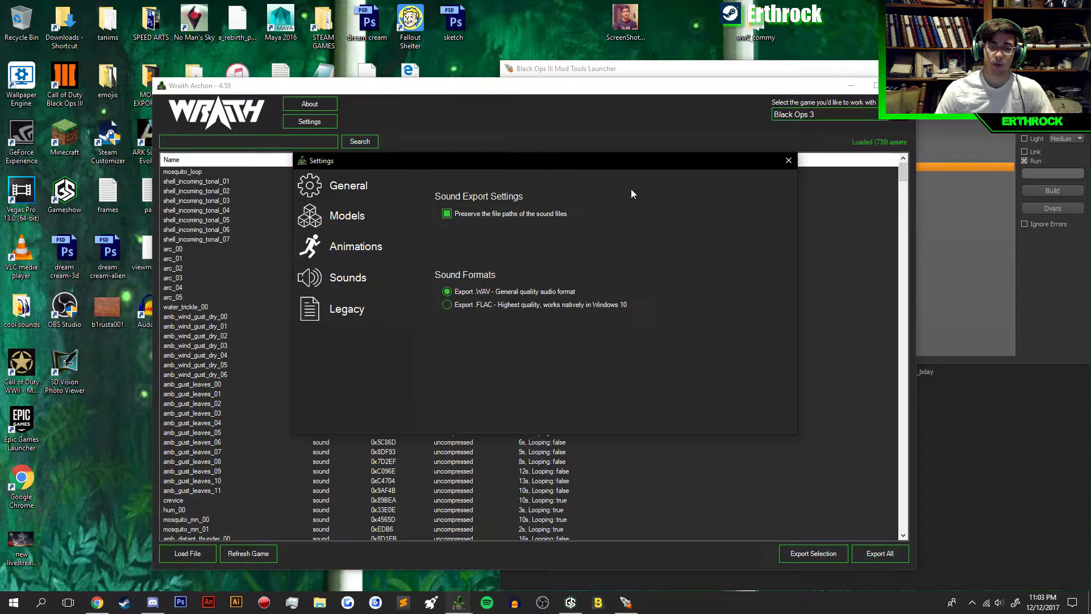
pyautogui.click(788, 162)
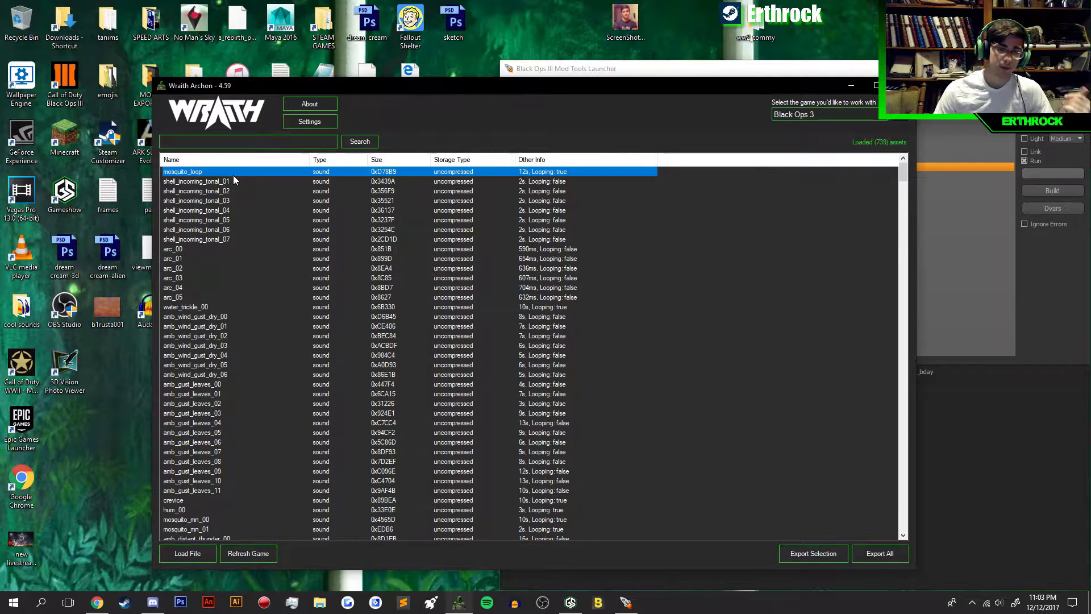
pyautogui.doubleClick(219, 173)
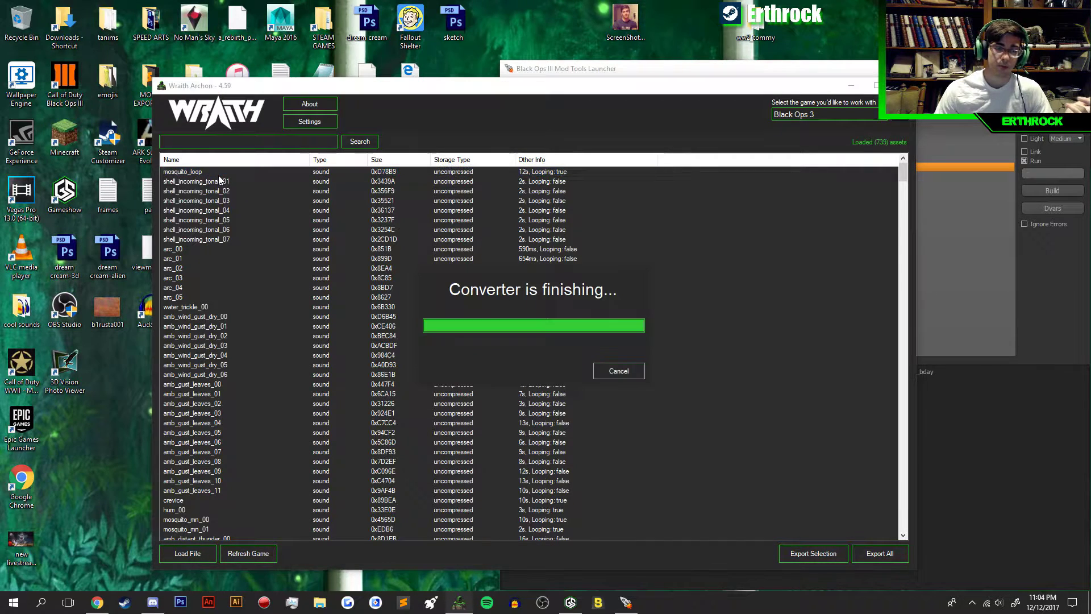
# - Search the loaded sounds for "bug" and for "inse"
pyautogui.click(201, 139)
pyautogui.write('bug')
pyautogui.press('Return')
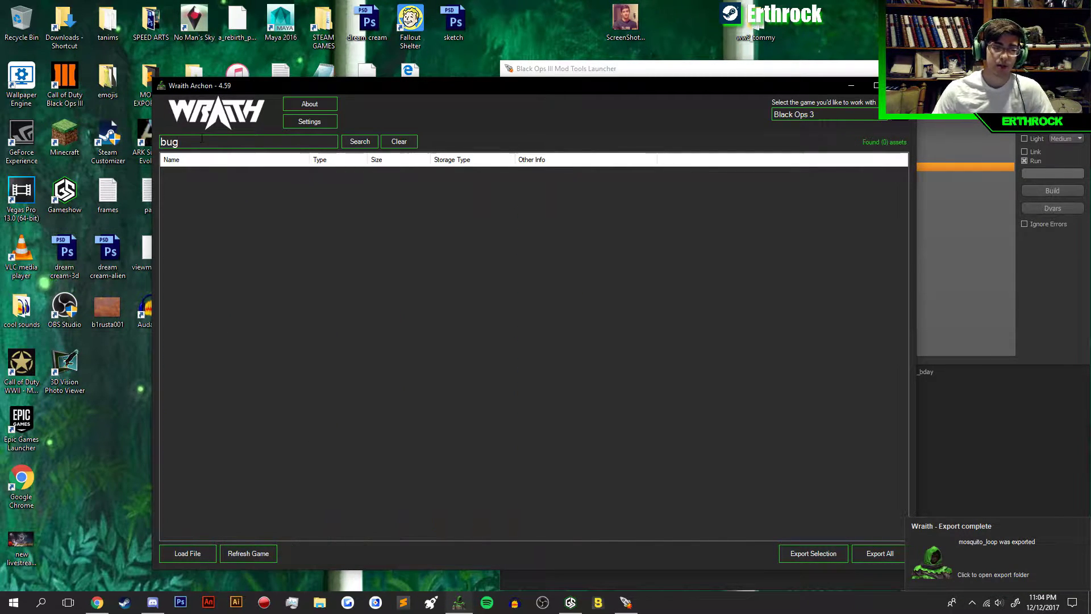
pyautogui.write('inse')
pyautogui.press('Return')
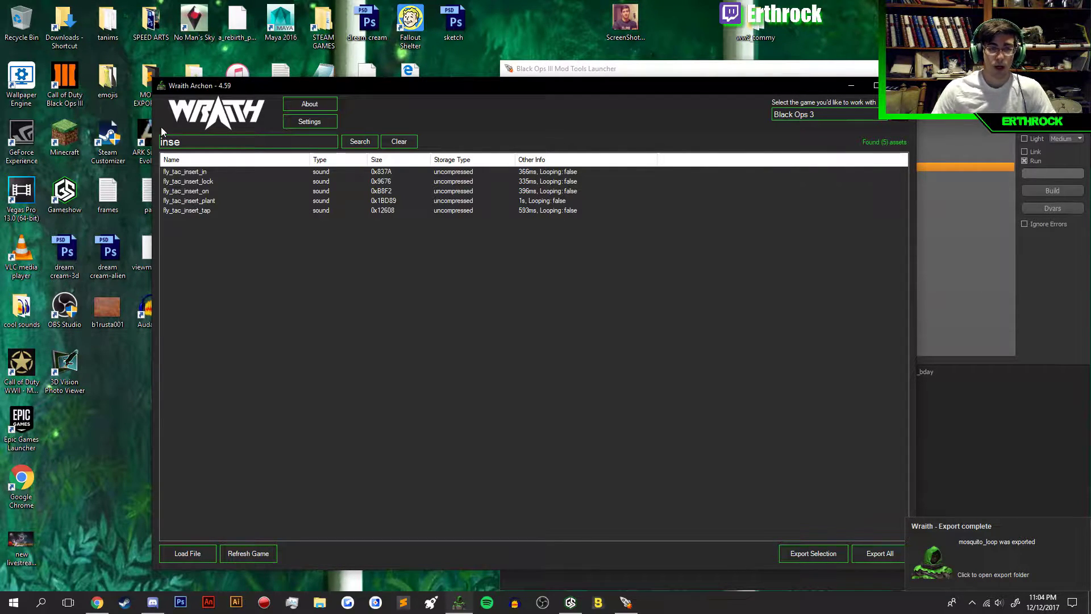
# - Search the sounds for "fly" and export fly_00 and fly_01 together
pyautogui.moveTo(190, 142); pyautogui.dragTo(142, 142)
pyautogui.write('fly')
pyautogui.press('Return')
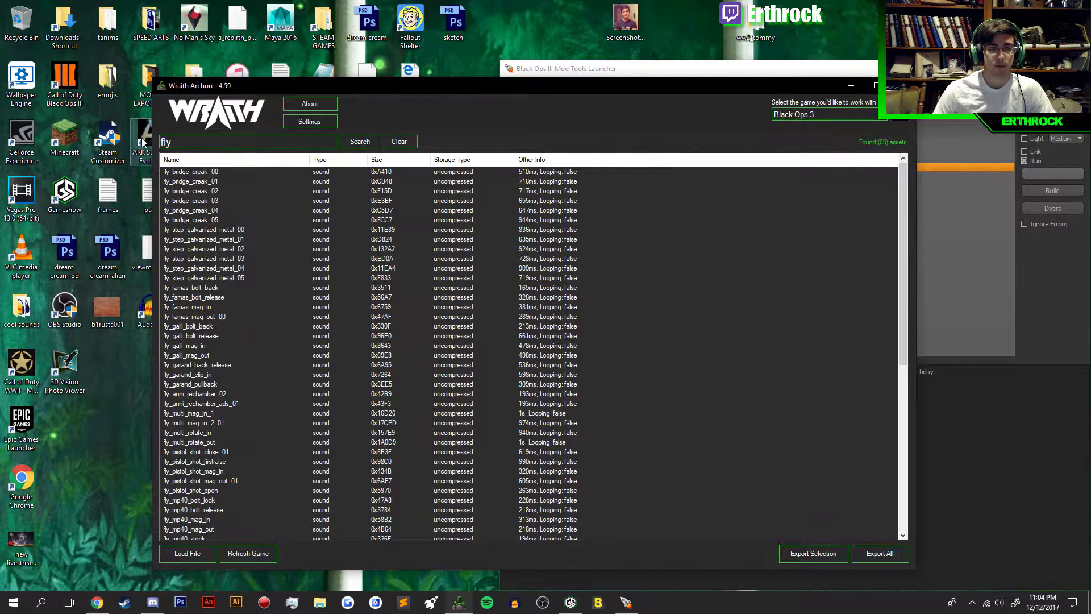
pyautogui.scroll(-10, 218, 175)
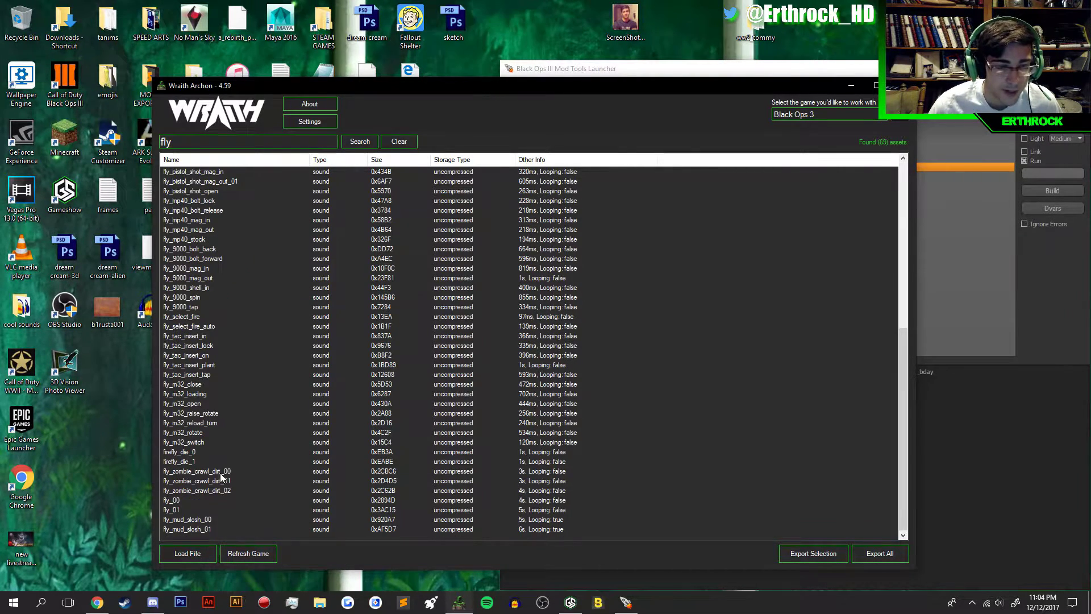
pyautogui.click(184, 500)
pyautogui.keyDown('shift'); pyautogui.click(183, 510); pyautogui.keyUp('shift')
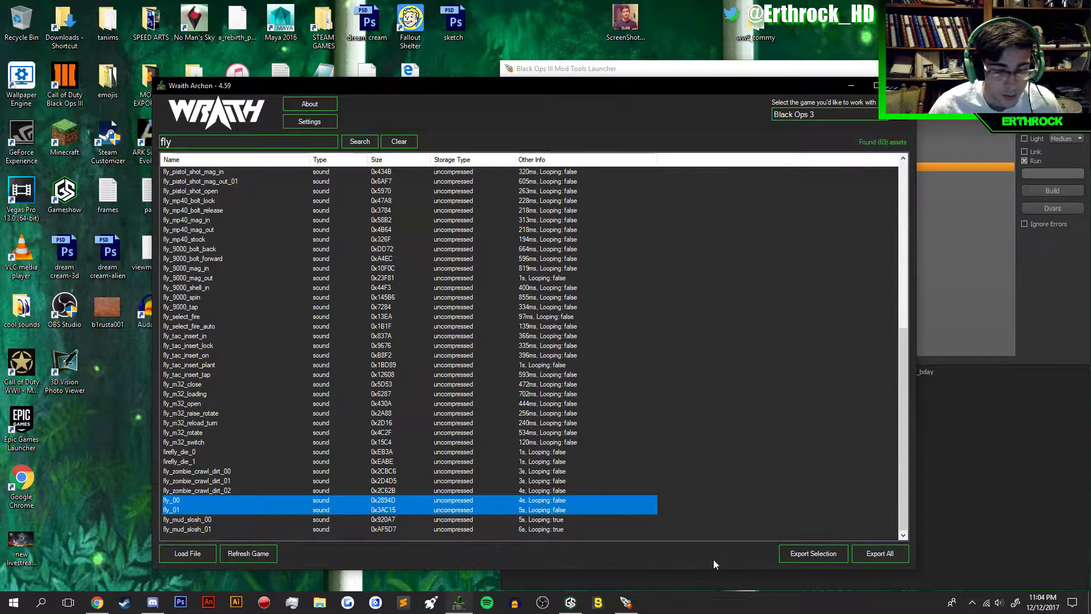
pyautogui.click(786, 558)
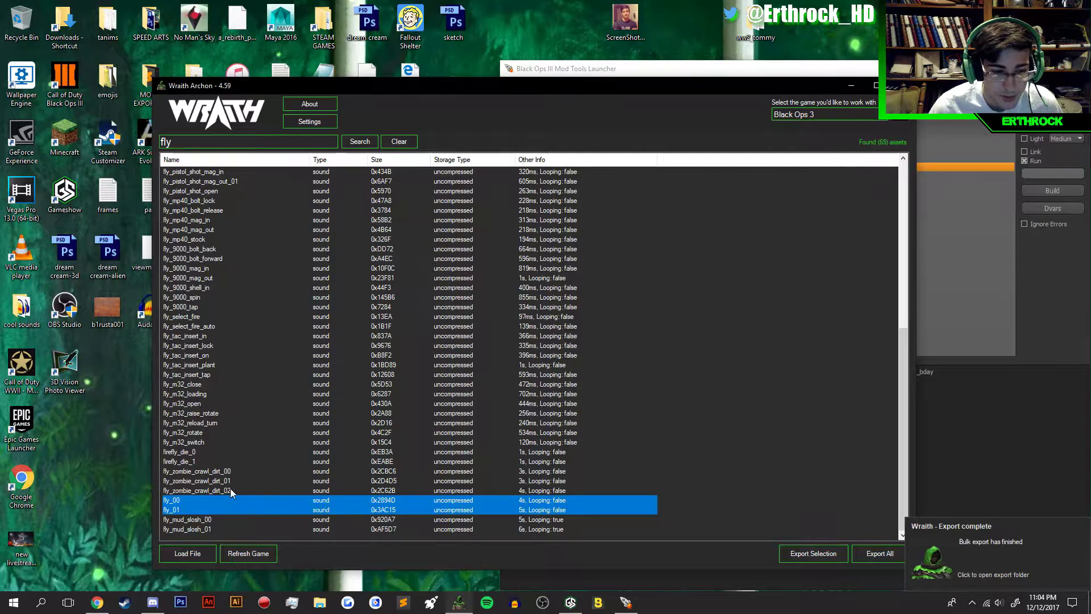
# - Export firefly_die_0 and firefly_die_1 together, and close the sound extractor window
pyautogui.click(213, 452)
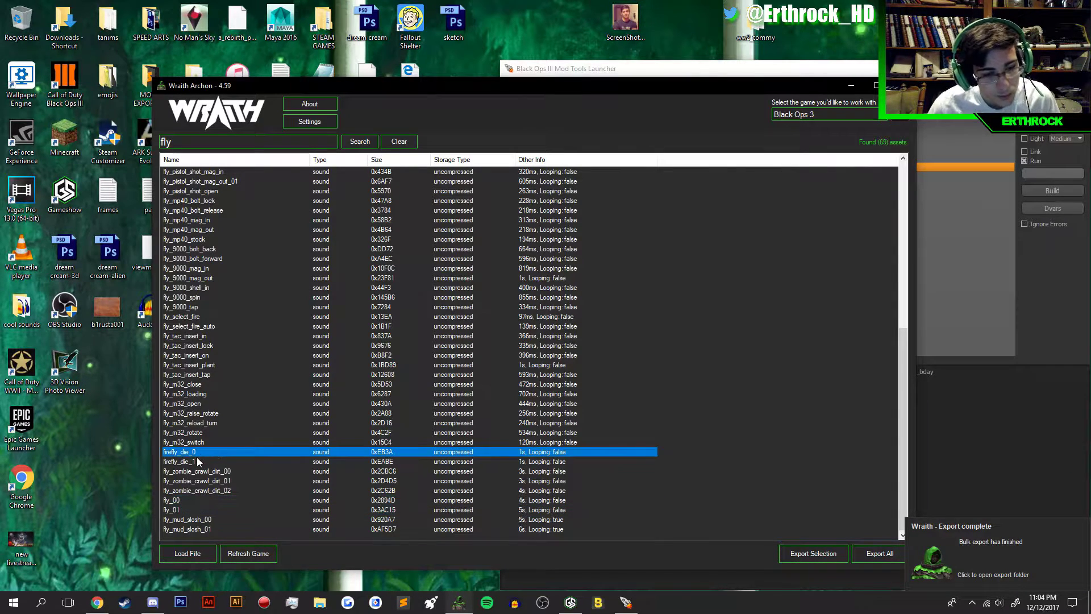
pyautogui.keyDown('shift'); pyautogui.click(196, 462); pyautogui.keyUp('shift')
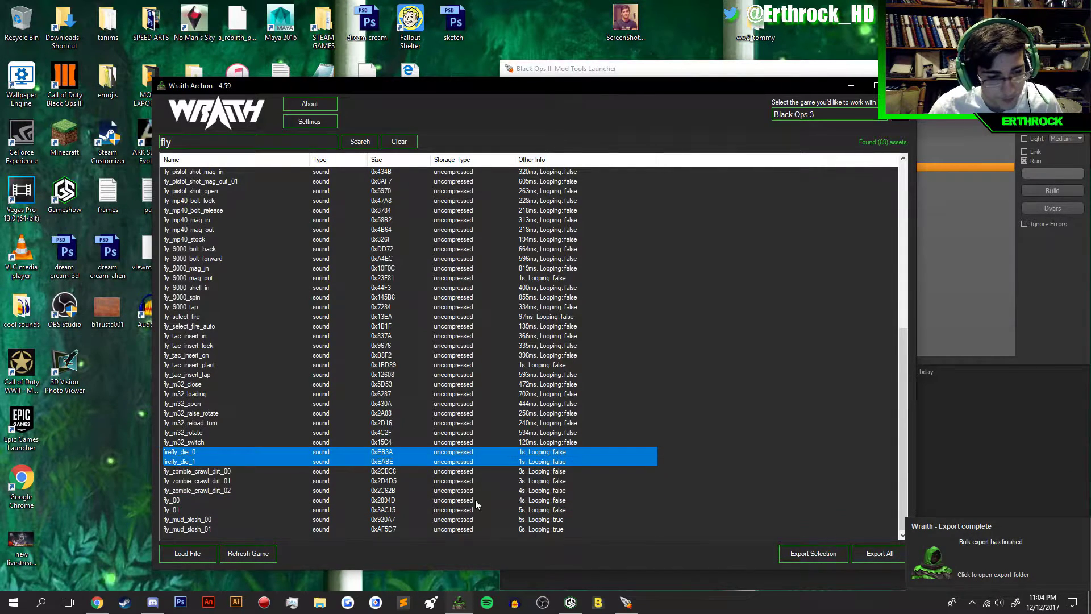
pyautogui.click(802, 554)
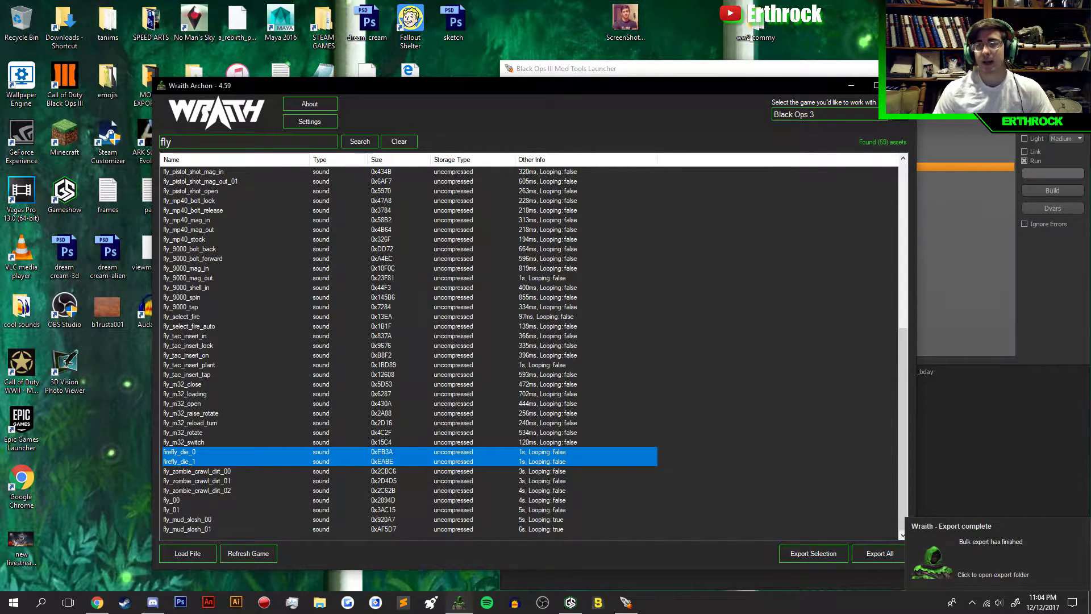
pyautogui.click(902, 86)
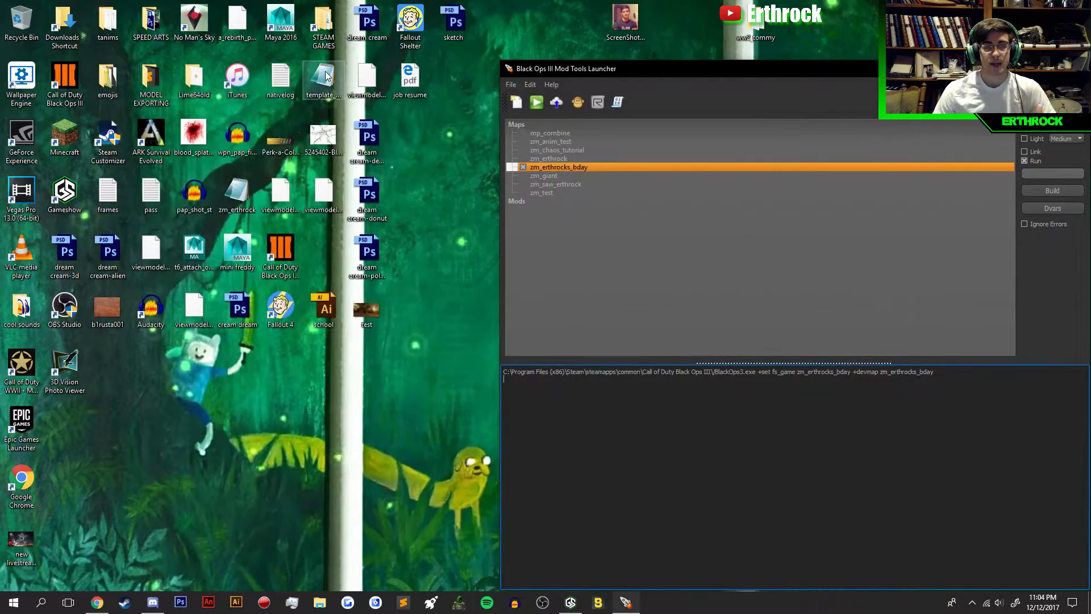
# - Open the zm_sumpf.all folder within MODEL EXPORTING > wraith > exported_files > black_ops_3
pyautogui.doubleClick(152, 88)
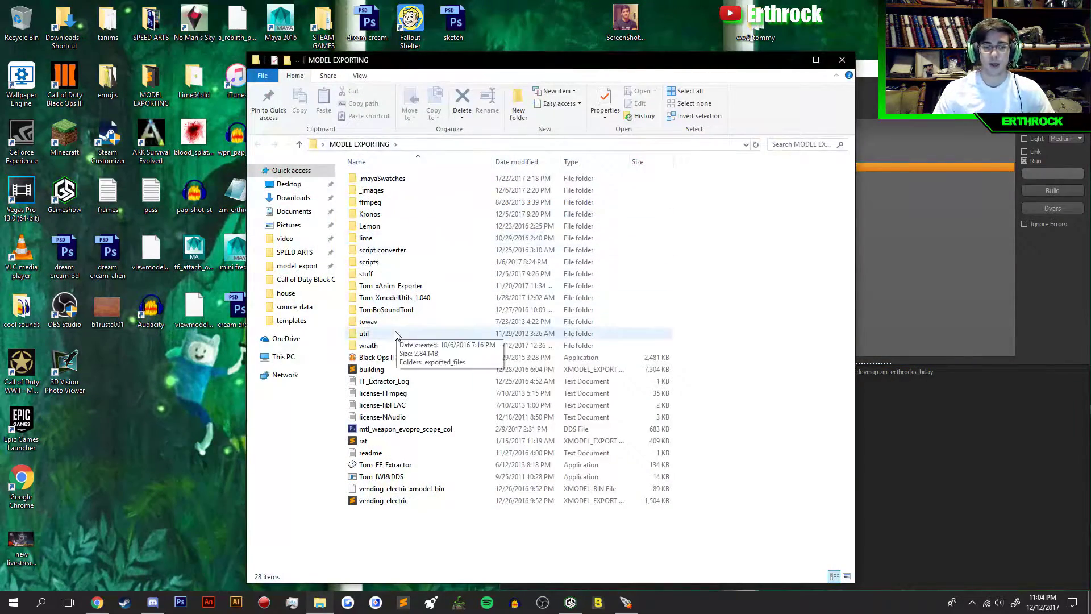
pyautogui.doubleClick(388, 345)
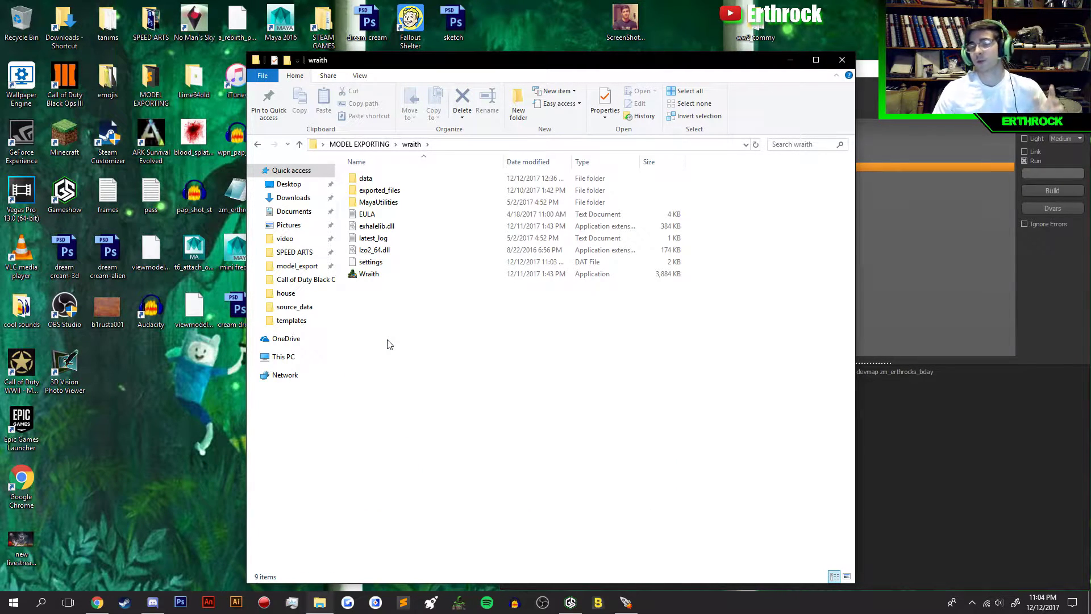
pyautogui.doubleClick(387, 190)
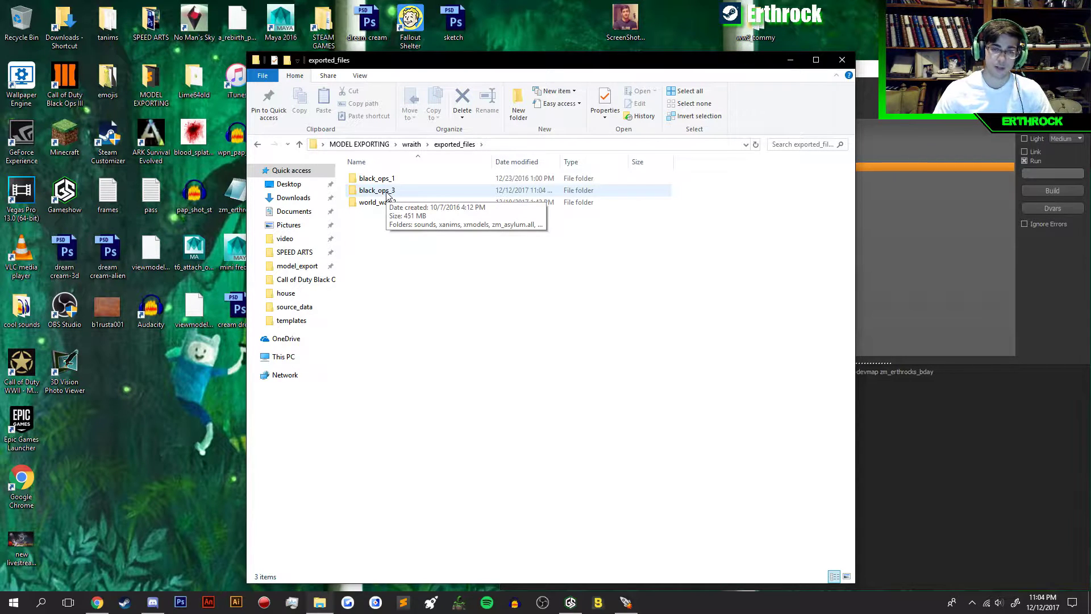
pyautogui.doubleClick(387, 191)
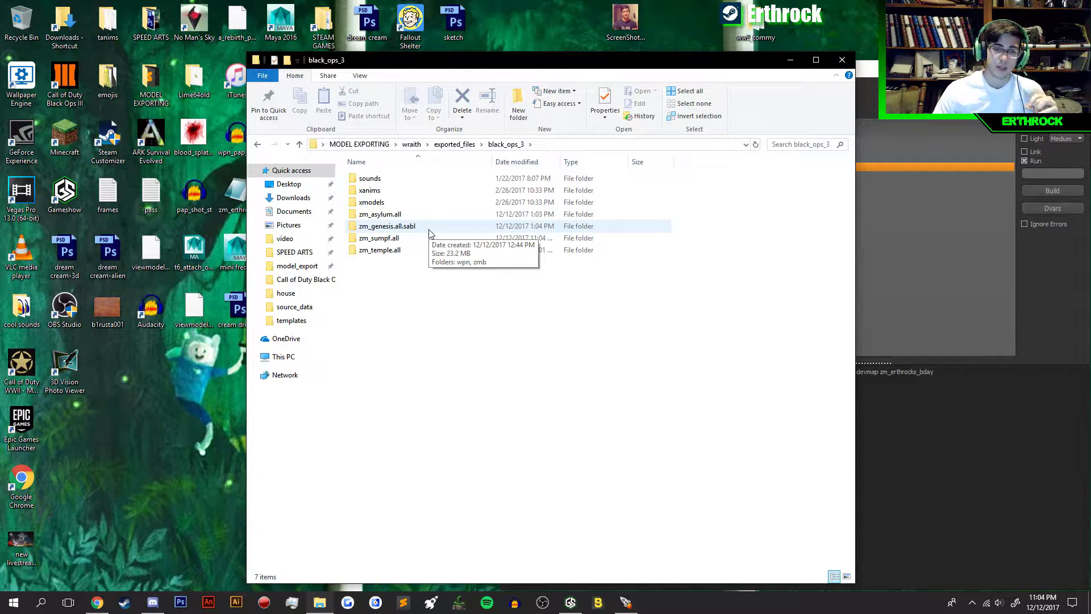
pyautogui.doubleClick(402, 240)
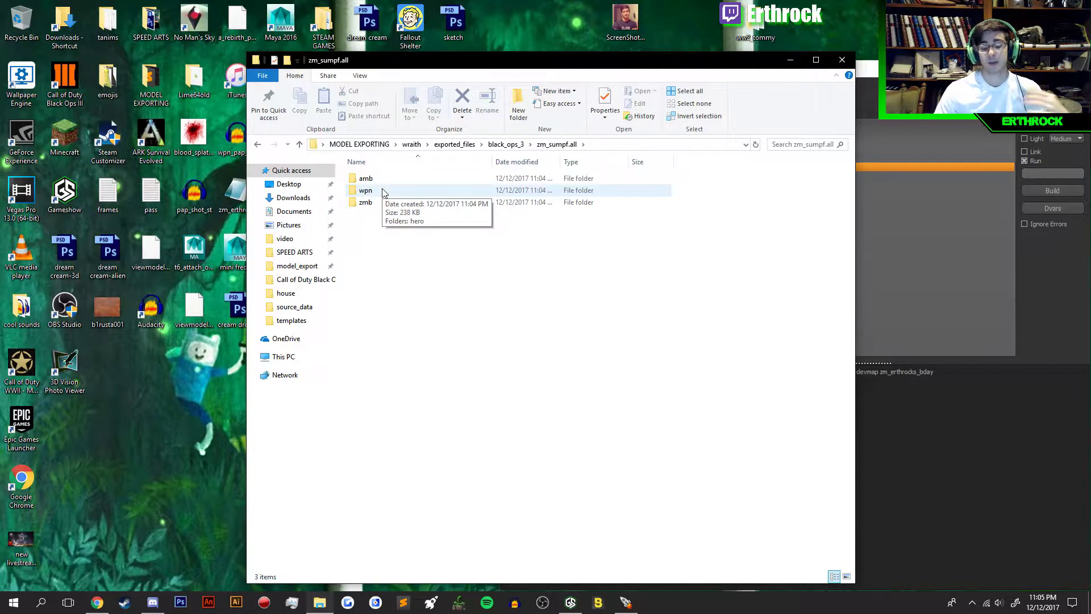
# - Open mosquito_loop from amb > animals > insects > mosquito > loop in Audacity and play it
pyautogui.doubleClick(366, 179)
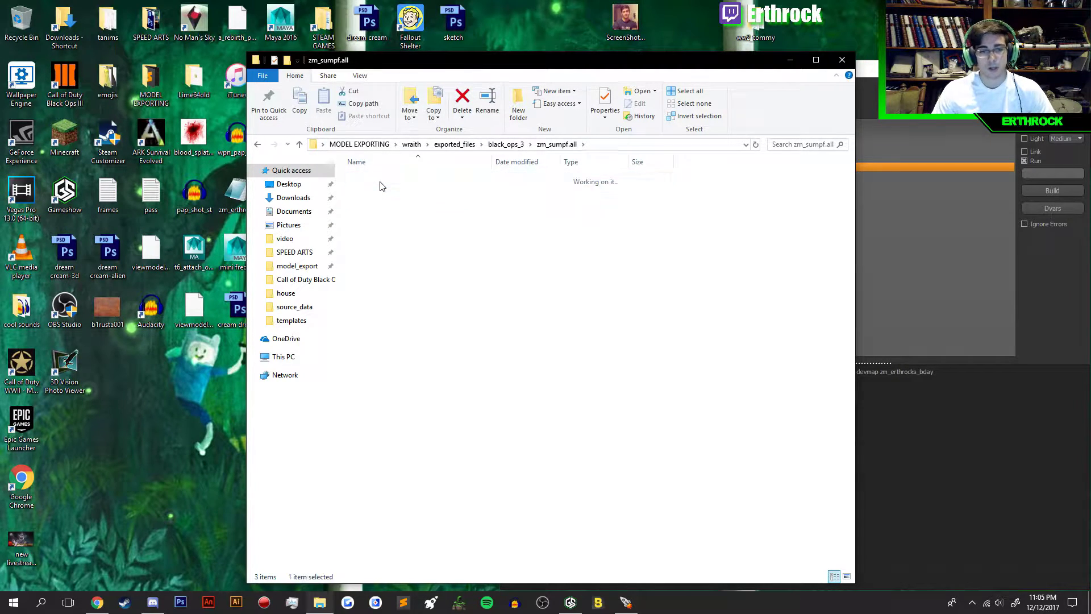
pyautogui.doubleClick(378, 180)
pyautogui.click(381, 181)
pyautogui.doubleClick(379, 179)
pyautogui.doubleClick(380, 179)
pyautogui.doubleClick(379, 180)
pyautogui.doubleClick(381, 180)
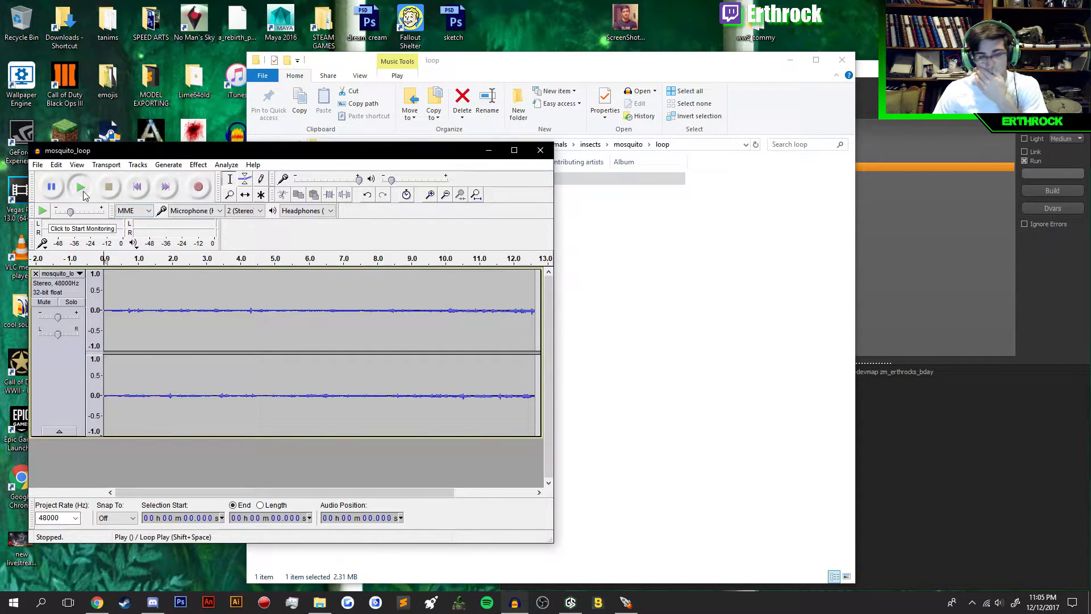
pyautogui.click(83, 191)
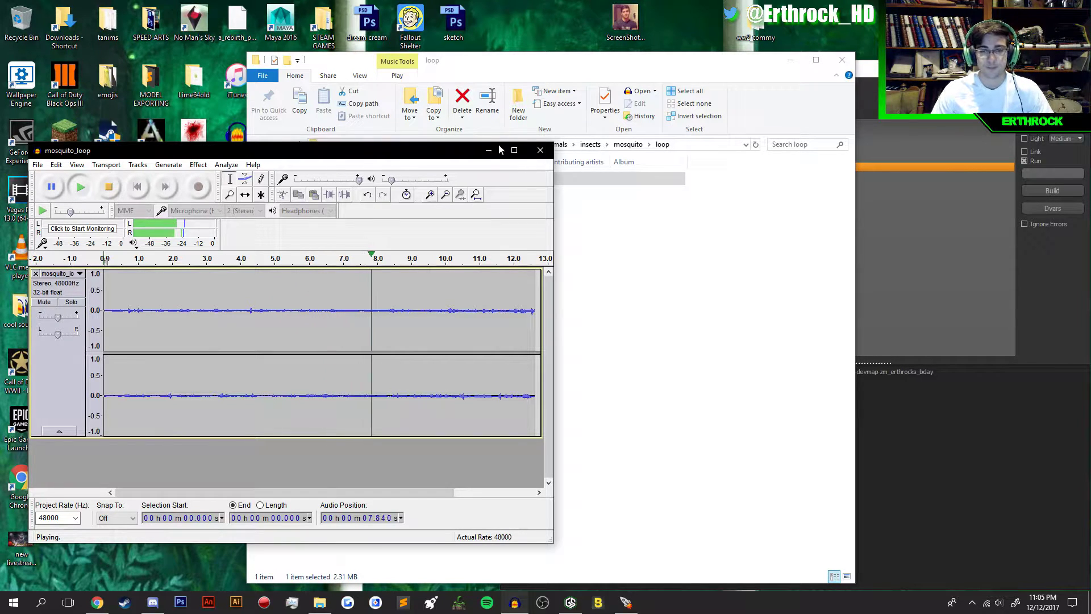
pyautogui.click(540, 150)
# - Browse to zmb > level > zm_shino > fly and add fly_00 and fly_01 as tracks to the mosquito_loop Audacity project
pyautogui.click(319, 349)
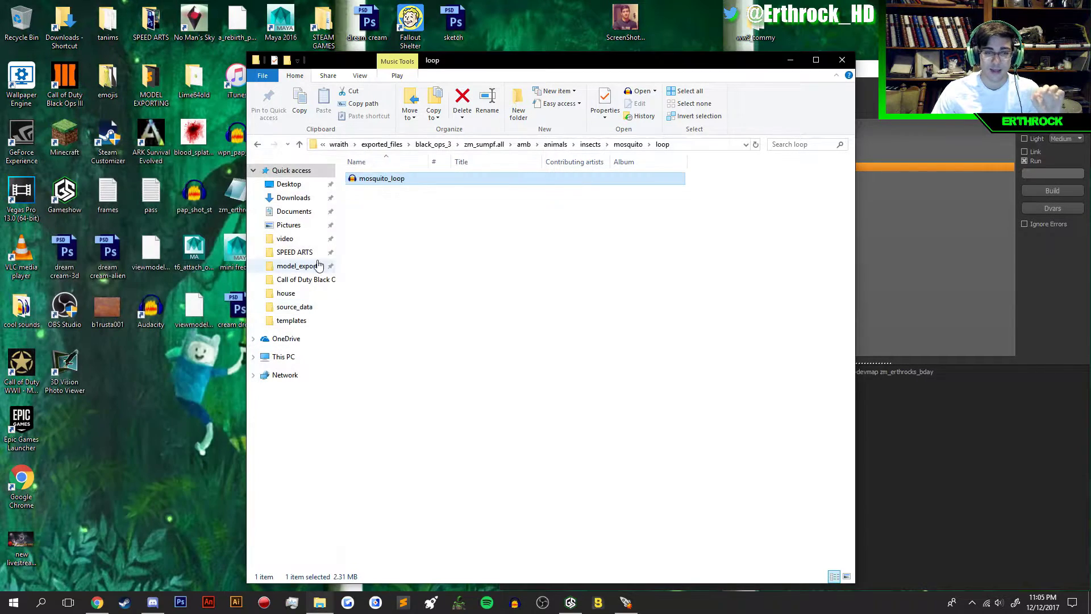
pyautogui.click(256, 146)
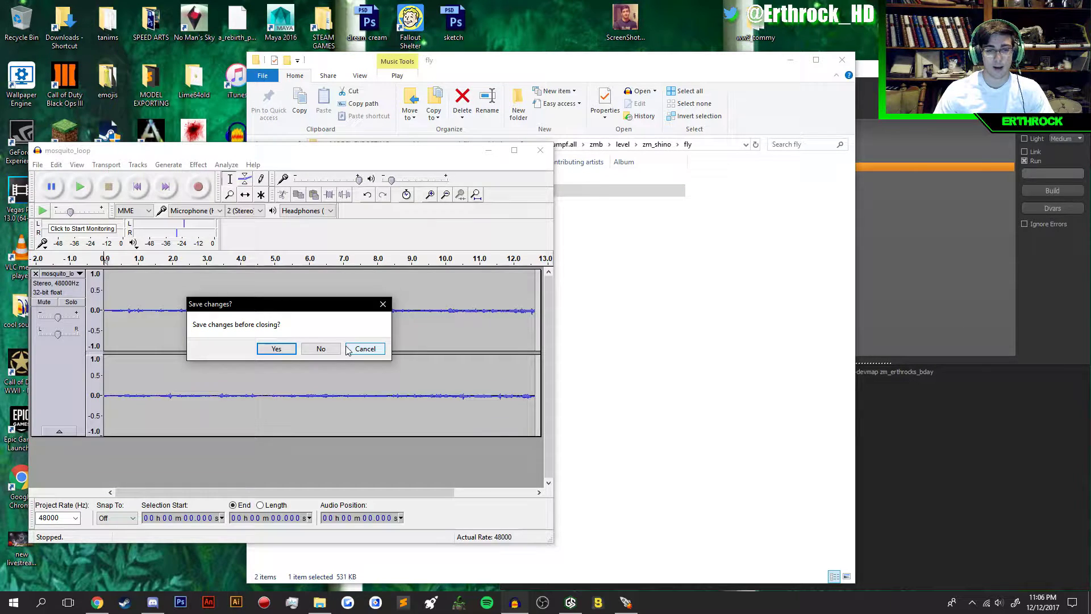
pyautogui.click(349, 349)
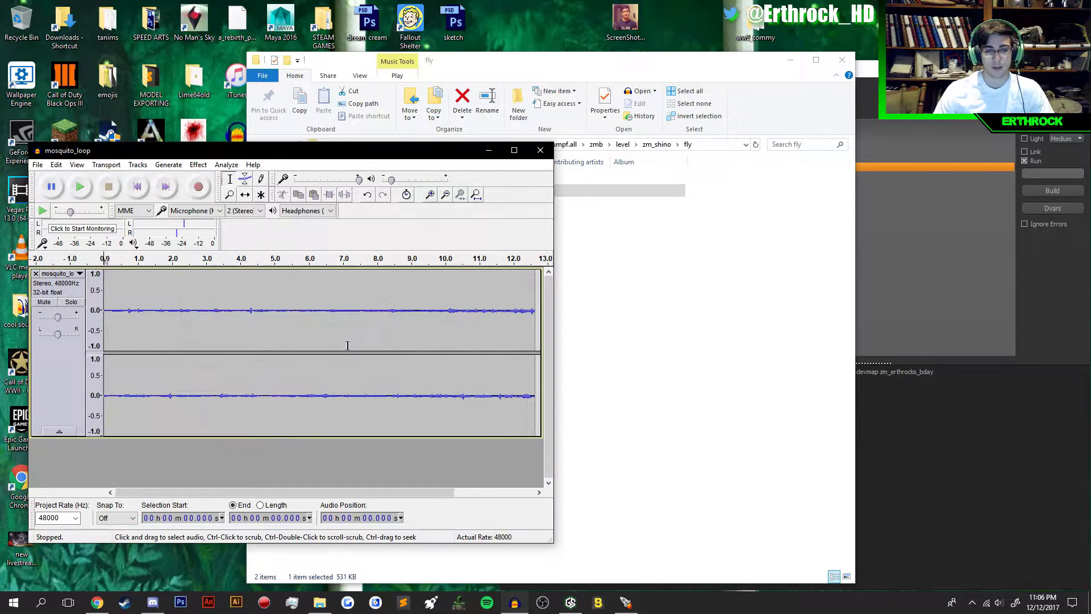
pyautogui.moveTo(476, 68); pyautogui.dragTo(600, 67)
pyautogui.click(491, 176)
pyautogui.moveTo(498, 181); pyautogui.dragTo(255, 350)
pyautogui.moveTo(216, 152); pyautogui.dragTo(169, 115)
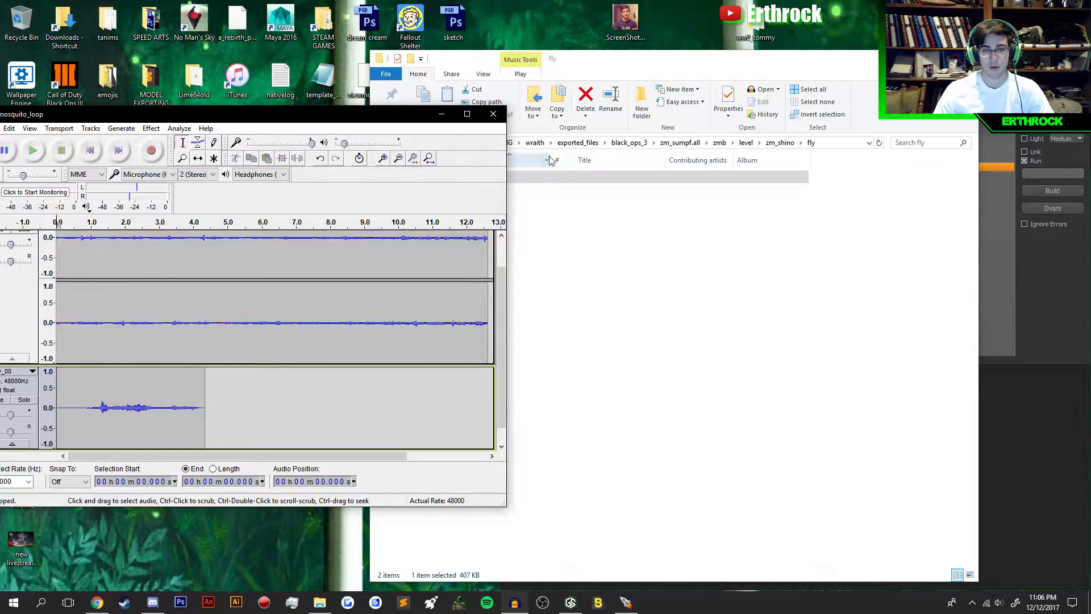
pyautogui.moveTo(576, 58); pyautogui.dragTo(679, 46)
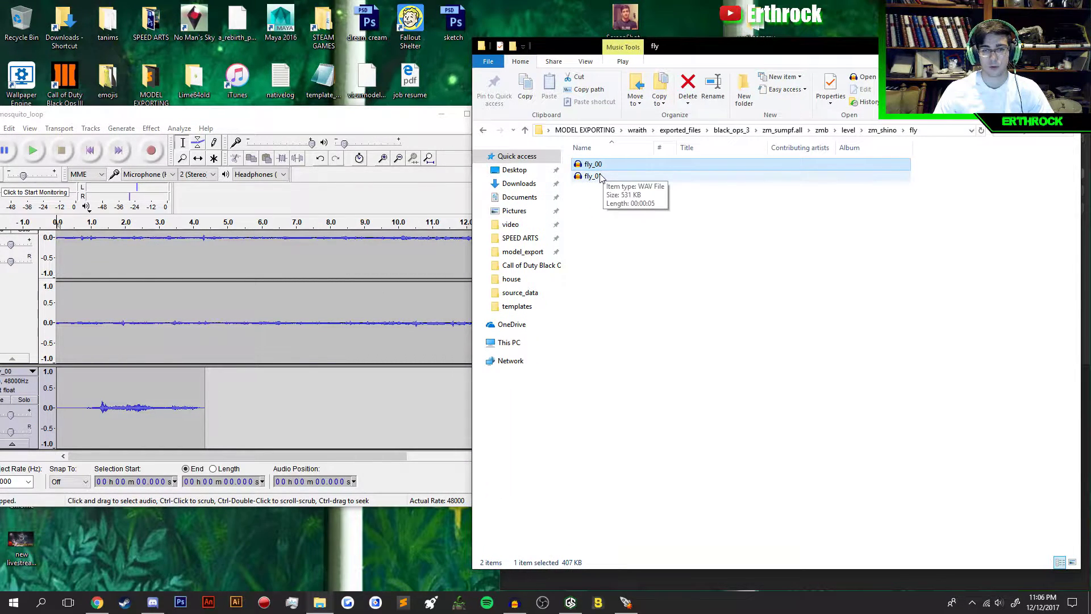
pyautogui.moveTo(597, 176); pyautogui.dragTo(319, 399)
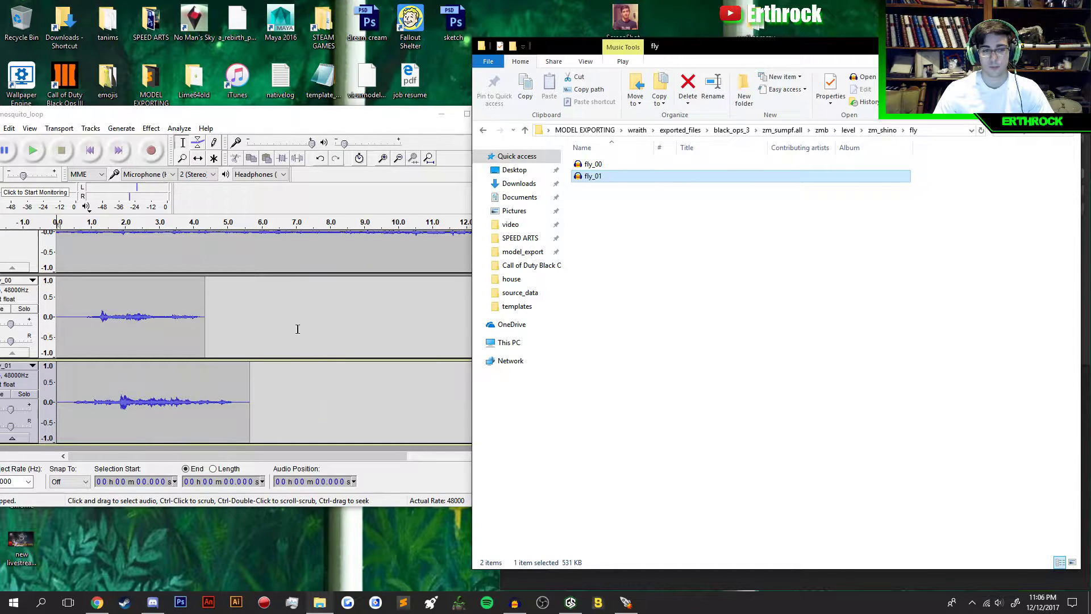
pyautogui.moveTo(209, 116); pyautogui.dragTo(316, 90)
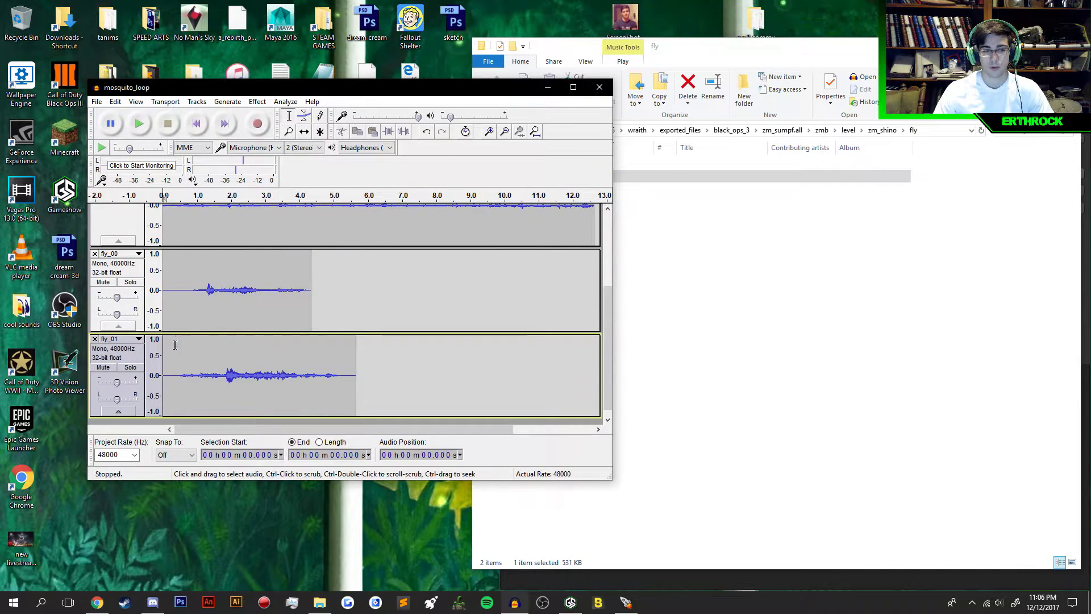
# - Copy the fly_01 audio into the fly_00 track at about 5.8 s and remove the separate fly_01 track
pyautogui.moveTo(368, 375); pyautogui.dragTo(158, 379)
pyautogui.click(360, 287)
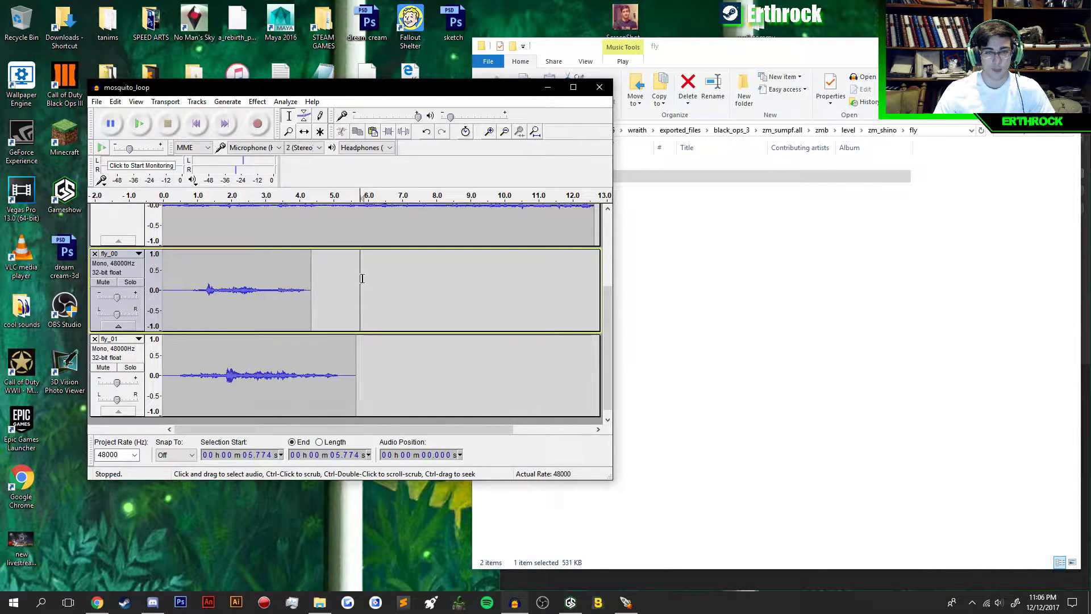
pyautogui.hotkey('ctrl', 'v')
pyautogui.scroll(3, 367, 278)
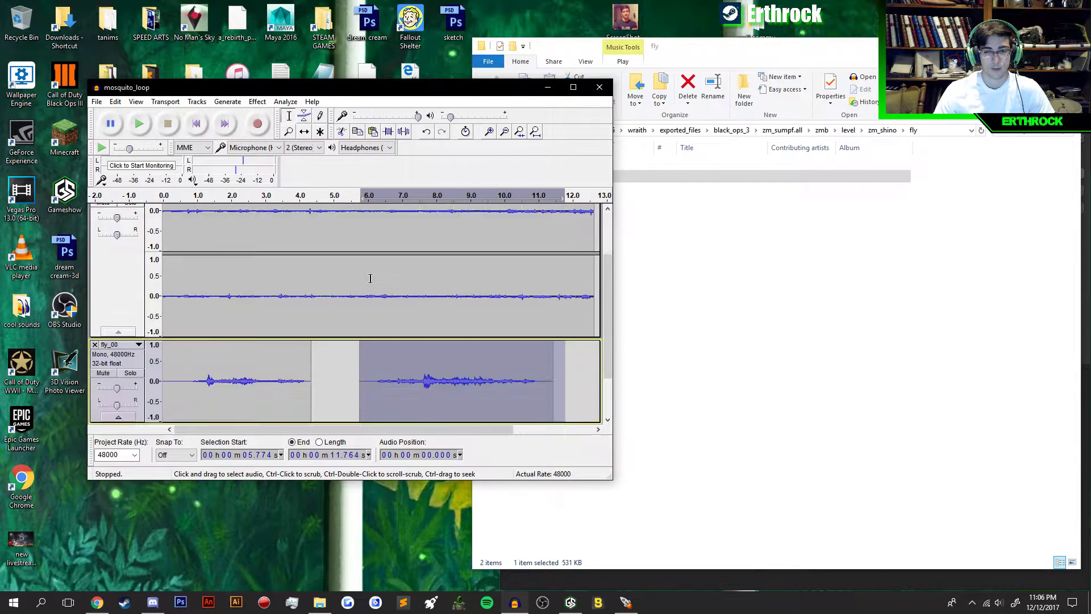
pyautogui.scroll(-2, 370, 278)
pyautogui.scroll(-2, 370, 279)
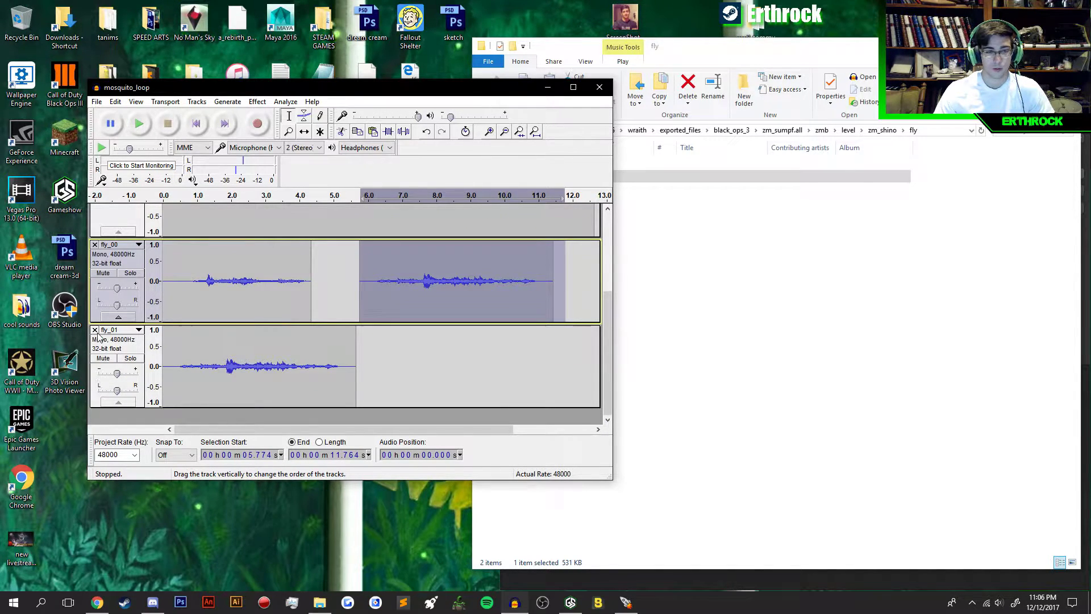
pyautogui.click(94, 329)
# - Bring the Audacity project back to the front and play the layered mosquito and fly tracks from the start
pyautogui.moveTo(677, 54); pyautogui.dragTo(621, 82)
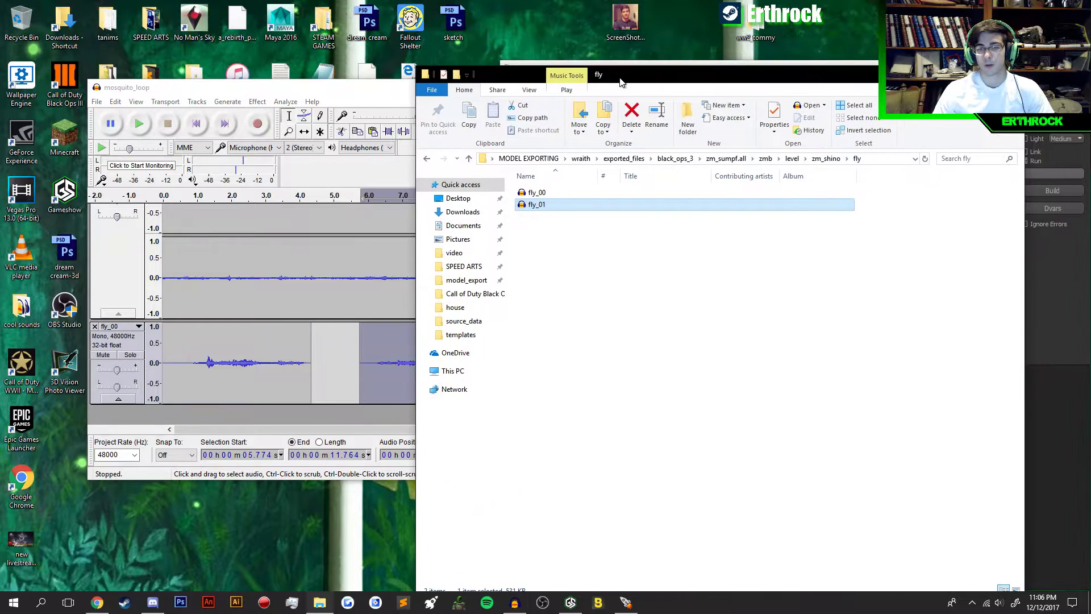
pyautogui.click(226, 89)
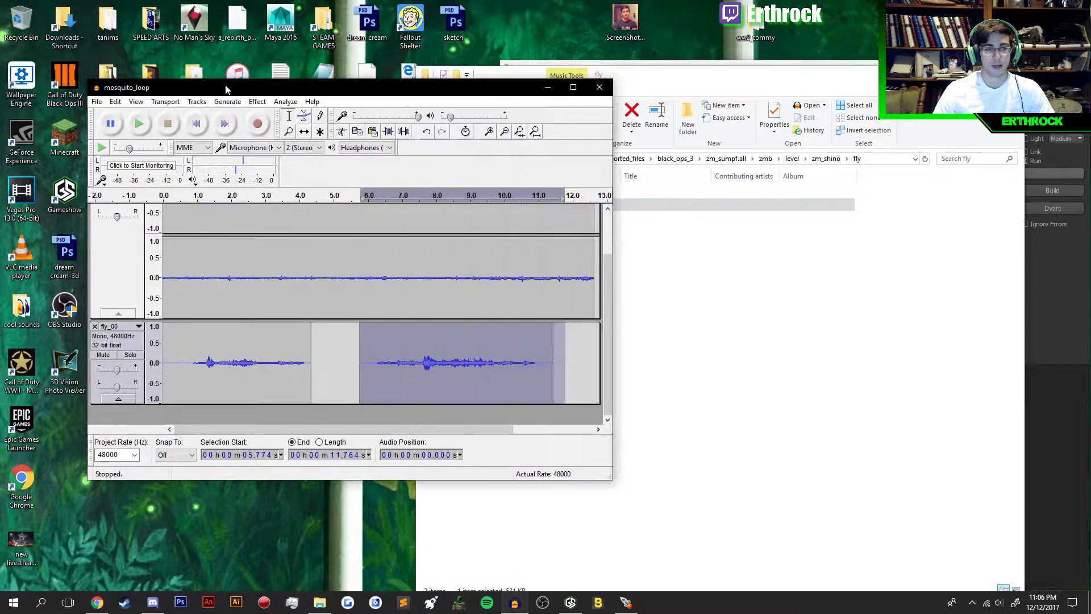
pyautogui.moveTo(226, 90); pyautogui.dragTo(214, 111)
pyautogui.scroll(2, 216, 317)
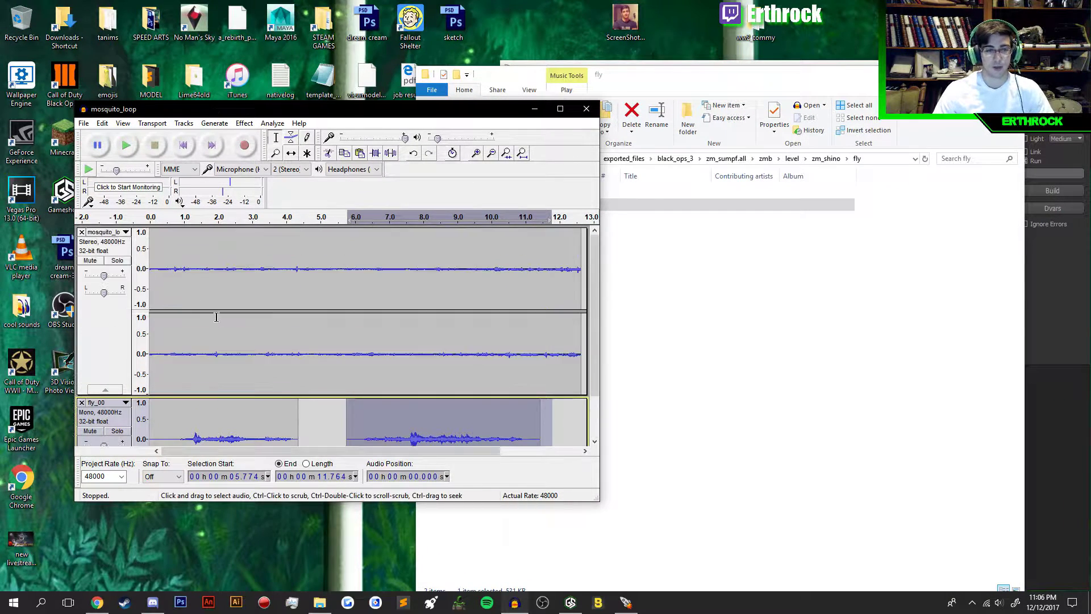
pyautogui.click(147, 222)
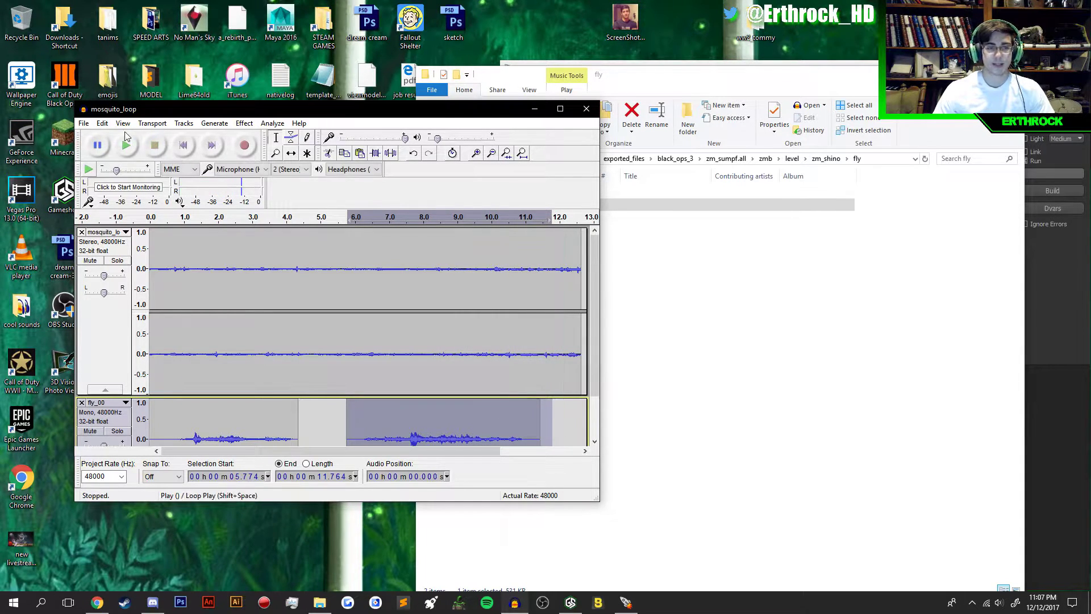
# - Export the combined audio to the desktop as mosquito_loop
pyautogui.click(85, 124)
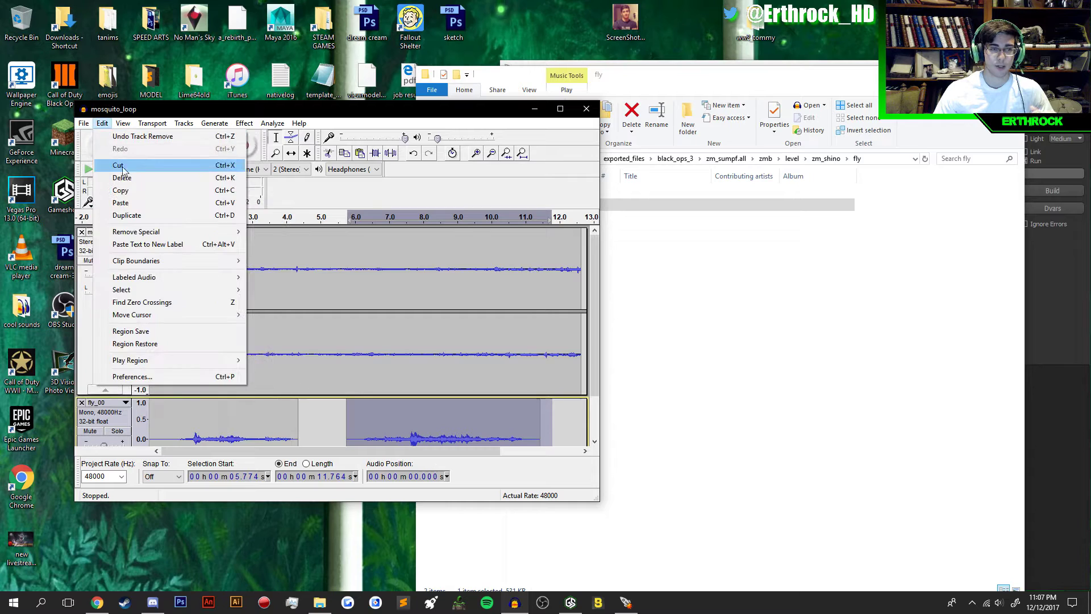
pyautogui.click(120, 277)
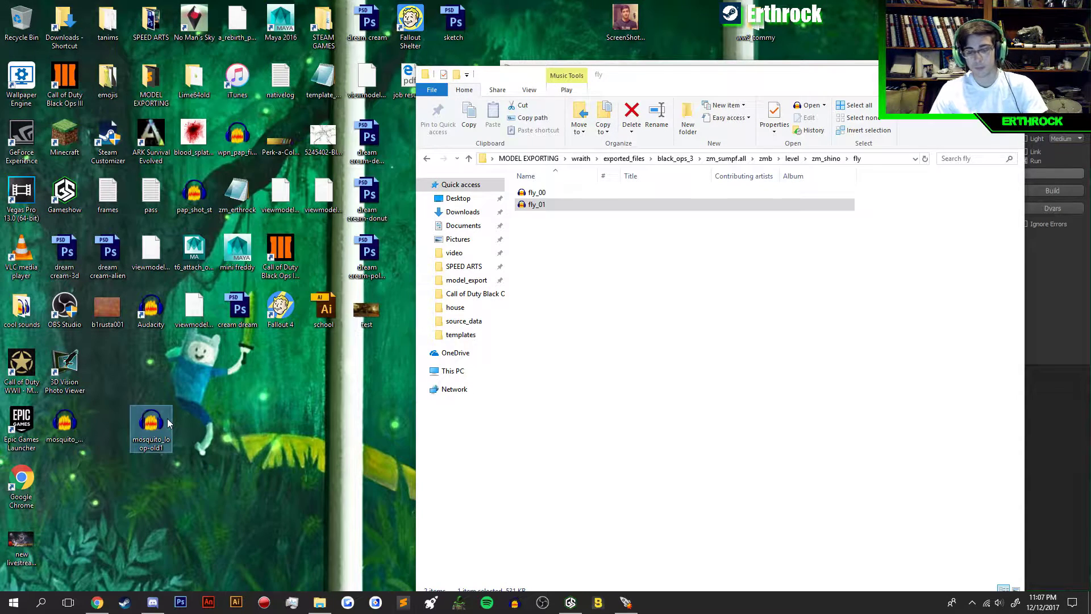
pyautogui.moveTo(151, 427); pyautogui.dragTo(107, 428)
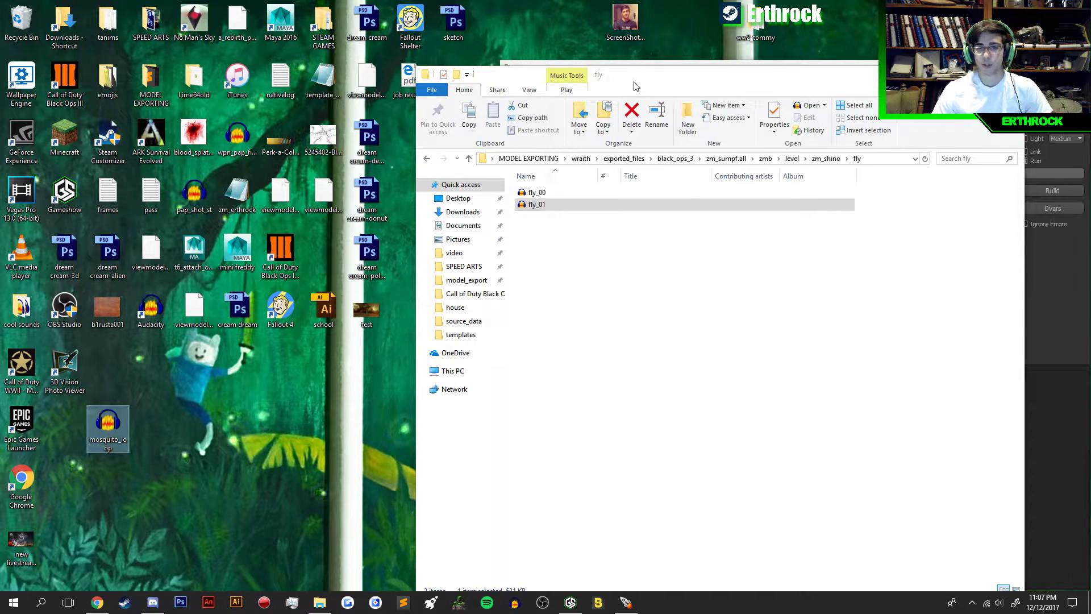
# - Minimize the fly folder and open the sound_assets folder in the Call of Duty Black Ops III game directory
pyautogui.moveTo(634, 83); pyautogui.dragTo(509, 84)
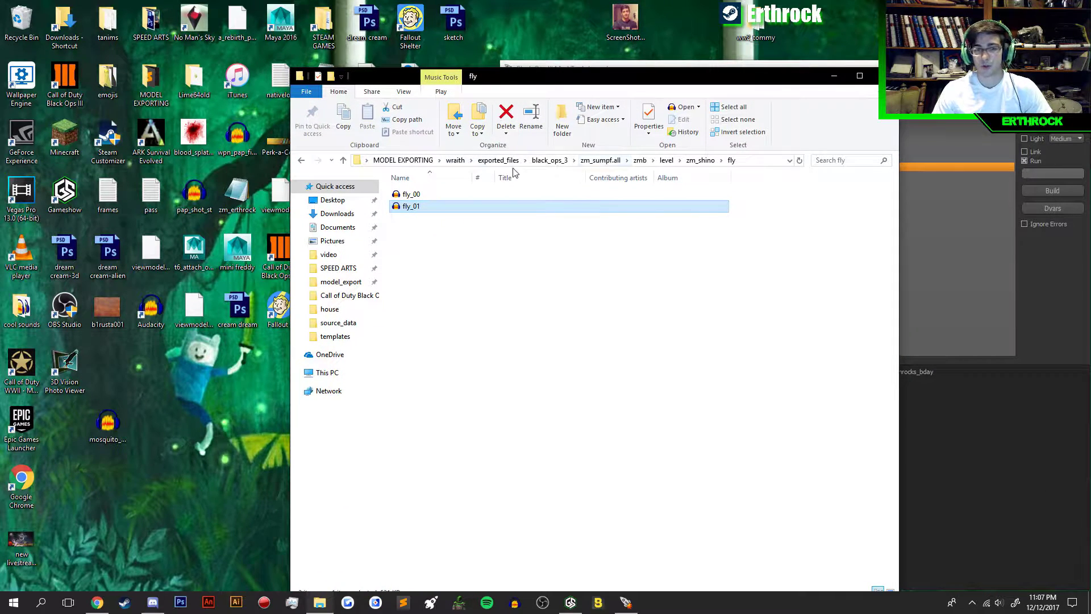
pyautogui.click(834, 75)
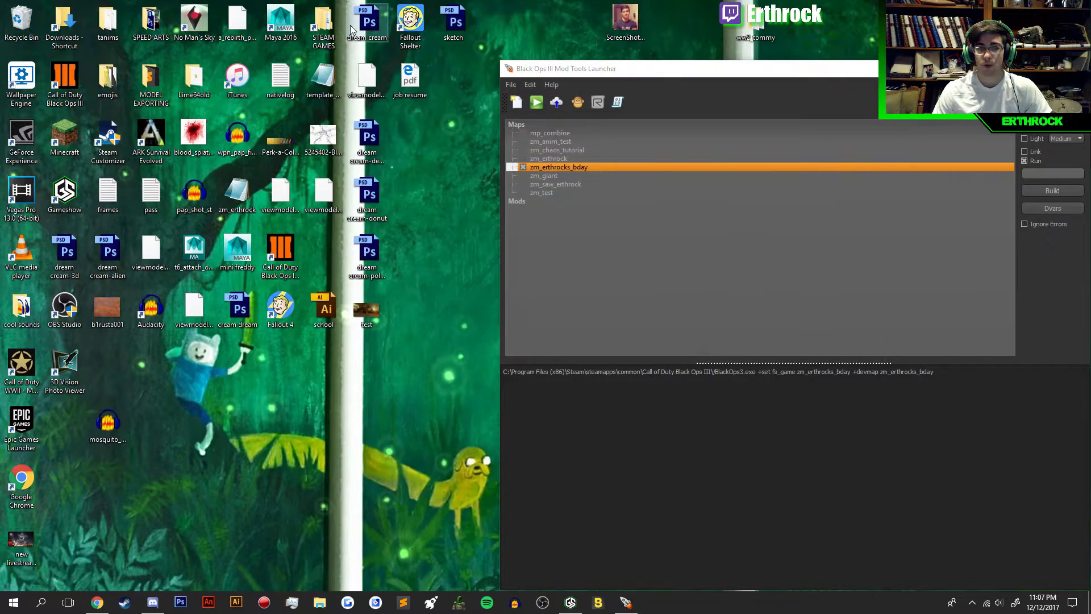
pyautogui.doubleClick(337, 16)
pyautogui.doubleClick(432, 254)
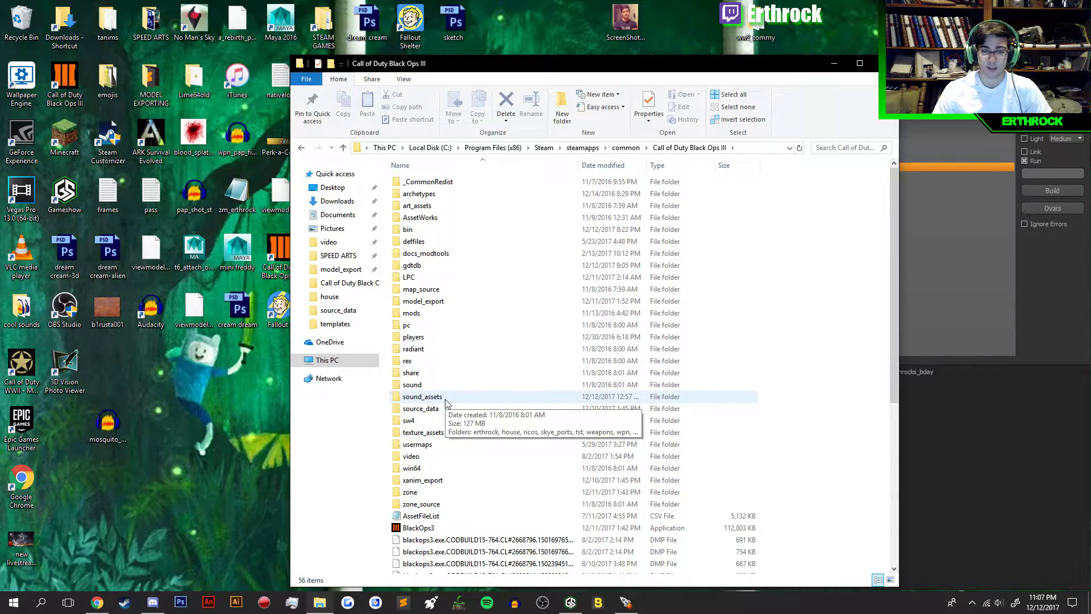
pyautogui.doubleClick(424, 397)
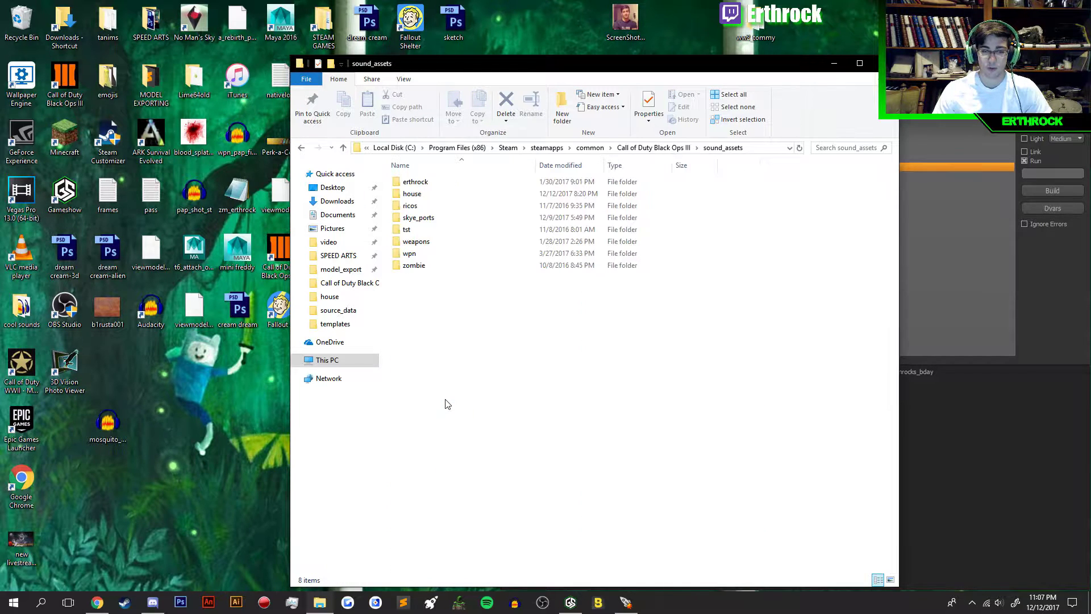
# - Create a new folder named bug inside sound_assets
pyautogui.rightClick(435, 328)
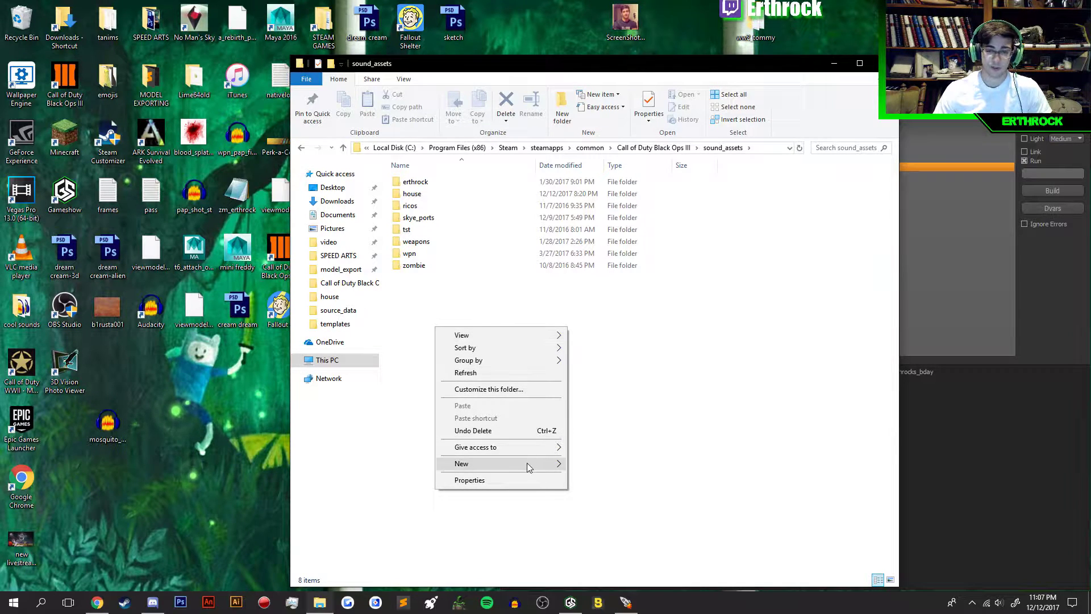
pyautogui.moveTo(529, 464)
pyautogui.click(628, 464)
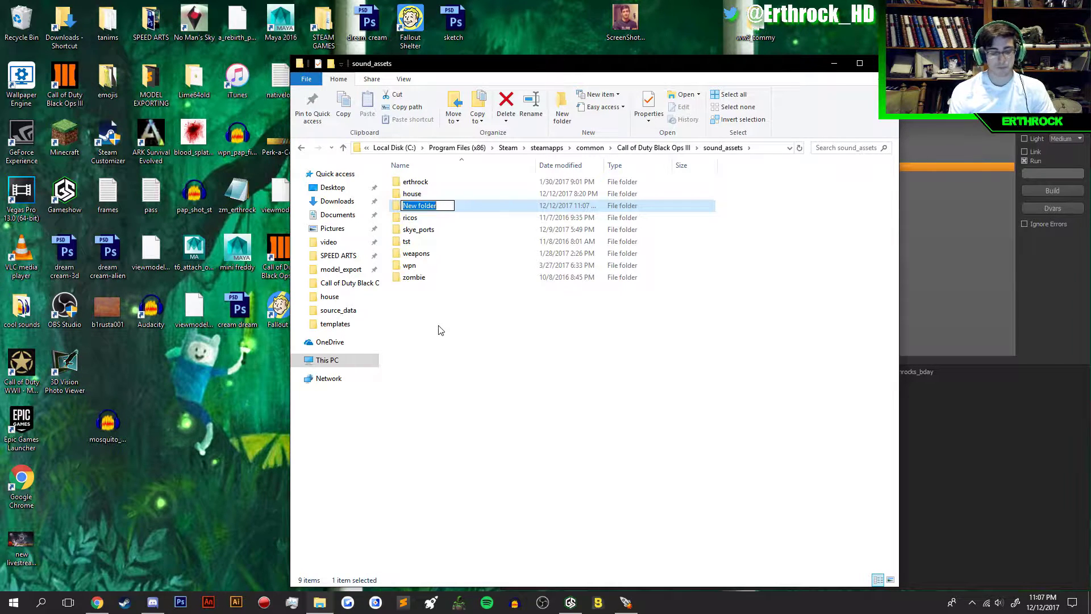
pyautogui.write('bug')
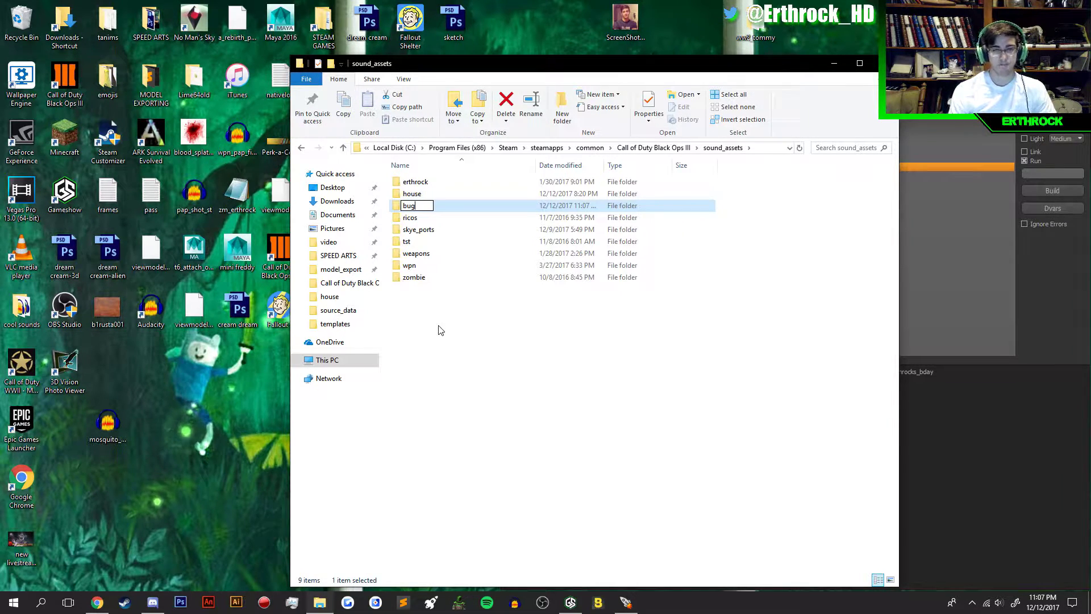
pyautogui.press('Return')
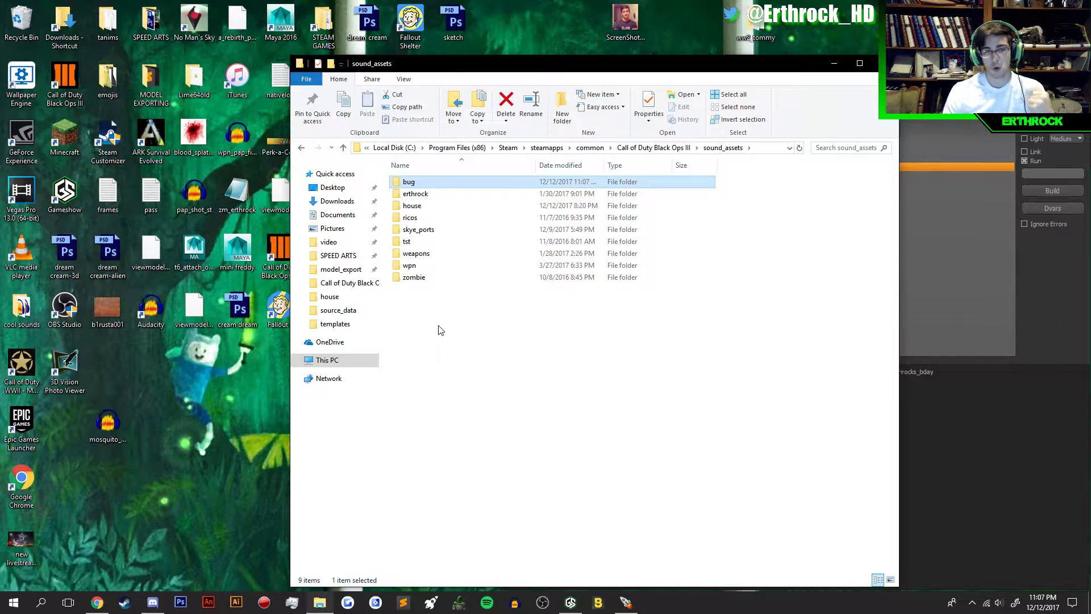
# - Open the bug folder and move the mosquito_loop file from the desktop into it
pyautogui.doubleClick(418, 181)
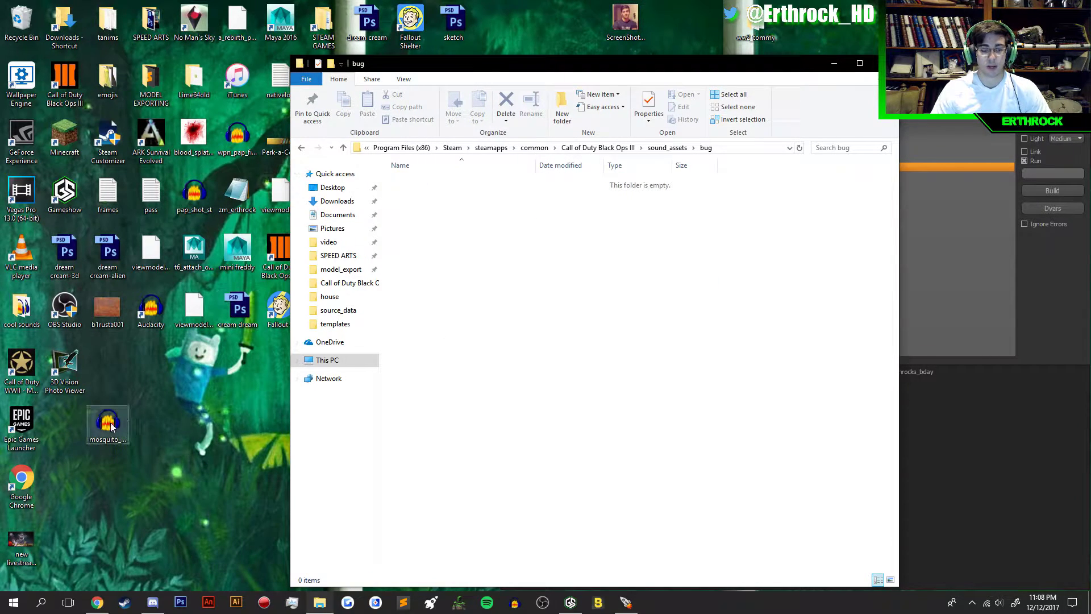
pyautogui.moveTo(113, 423); pyautogui.dragTo(582, 370)
pyautogui.click(517, 312)
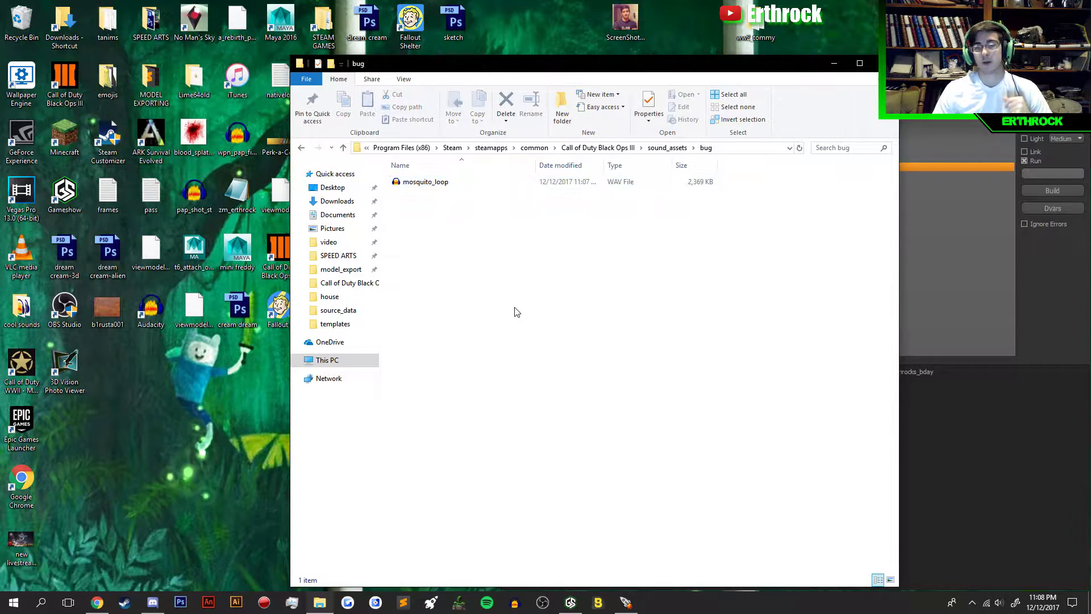
# - Move the bug folder window to the lower part of the desktop and minimize the Mod Tools Launcher
pyautogui.moveTo(557, 67); pyautogui.dragTo(524, 74)
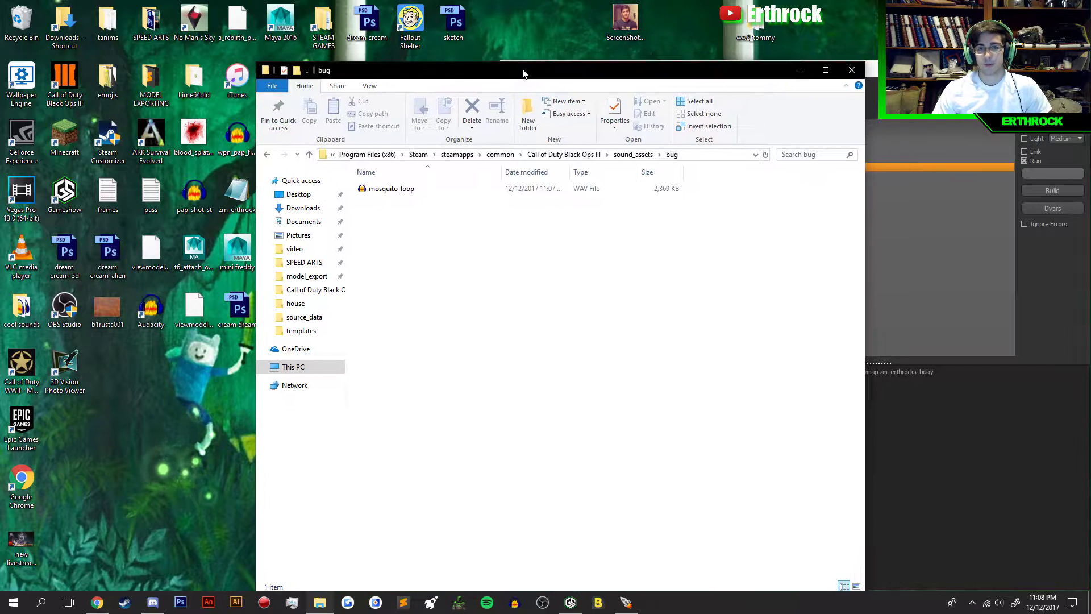
pyautogui.moveTo(383, 78); pyautogui.dragTo(626, 288)
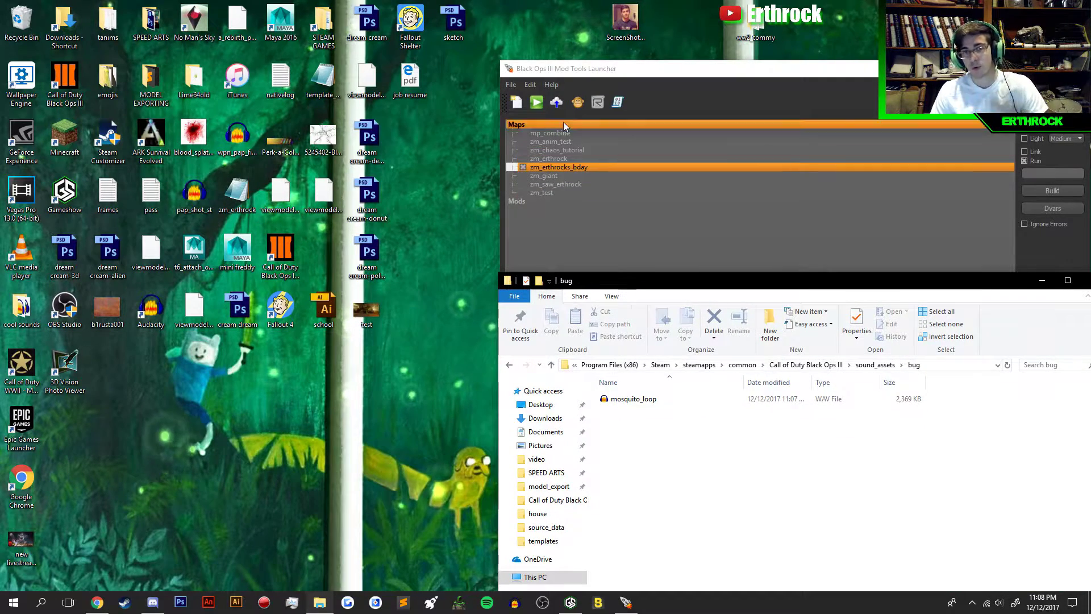
pyautogui.moveTo(552, 72); pyautogui.dragTo(89, 59)
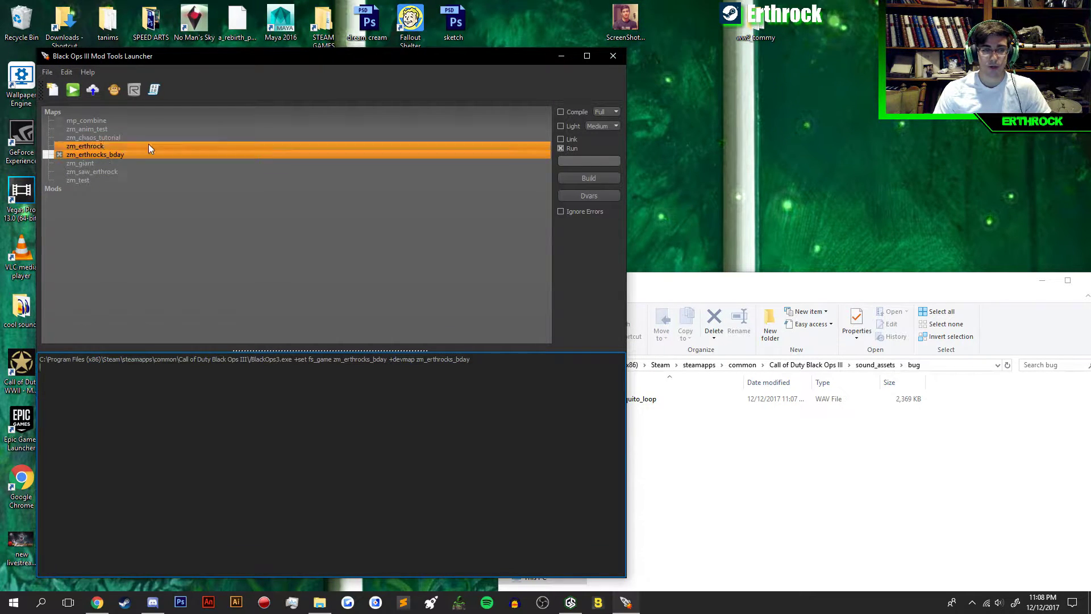
pyautogui.click(561, 56)
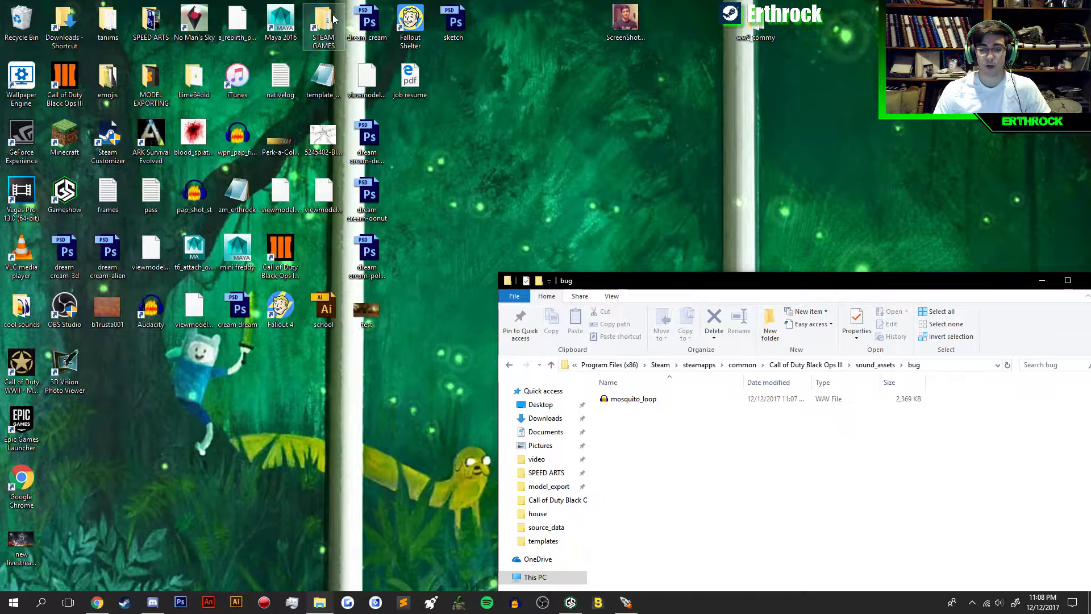
# - From the STEAM GAMES shortcut, open the ambient CSV file in Call of Duty Black Ops III\share\raw\sound\aliases
pyautogui.doubleClick(306, 43)
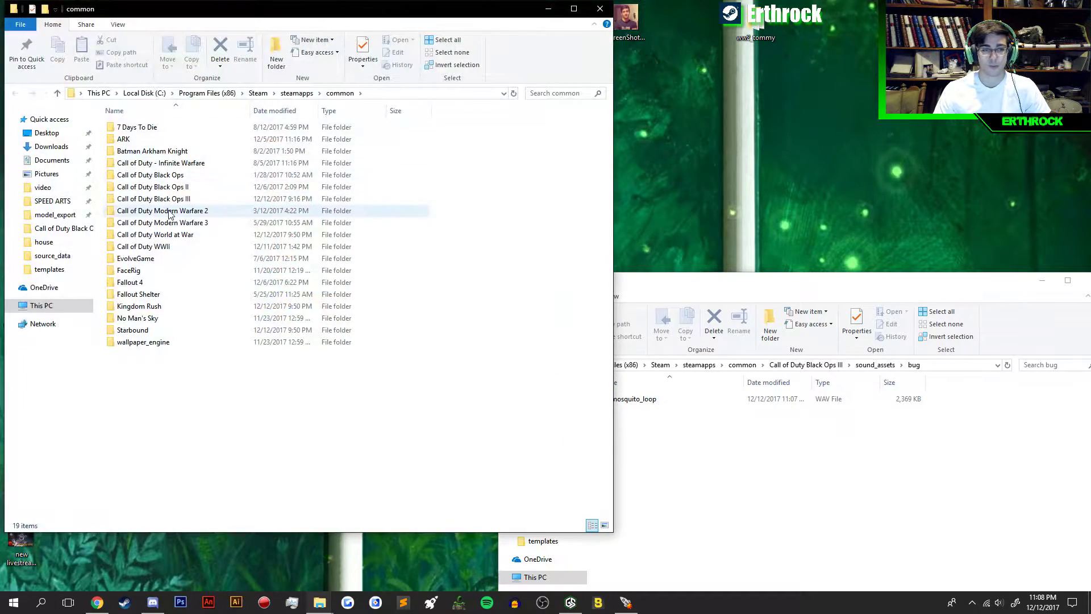
pyautogui.doubleClick(168, 200)
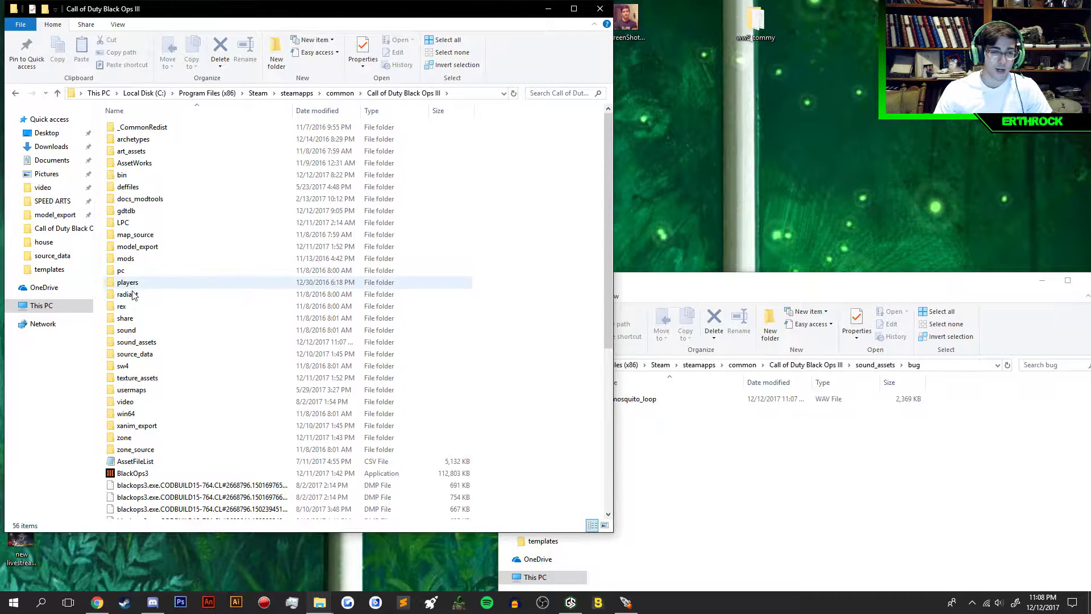
pyautogui.doubleClick(125, 318)
pyautogui.click(154, 142)
pyautogui.doubleClick(153, 143)
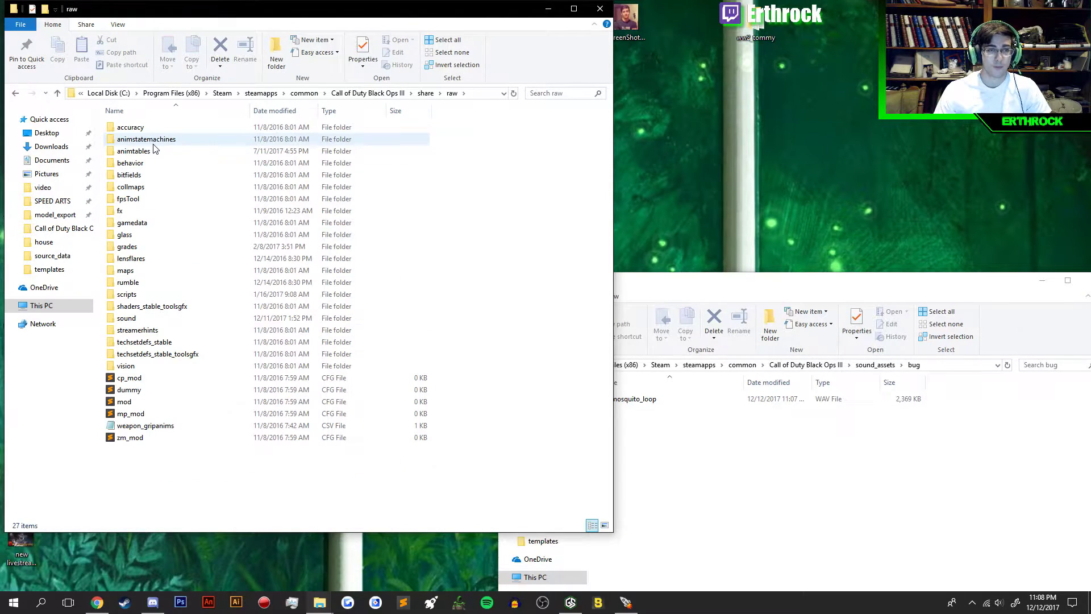
pyautogui.click(134, 319)
pyautogui.doubleClick(135, 319)
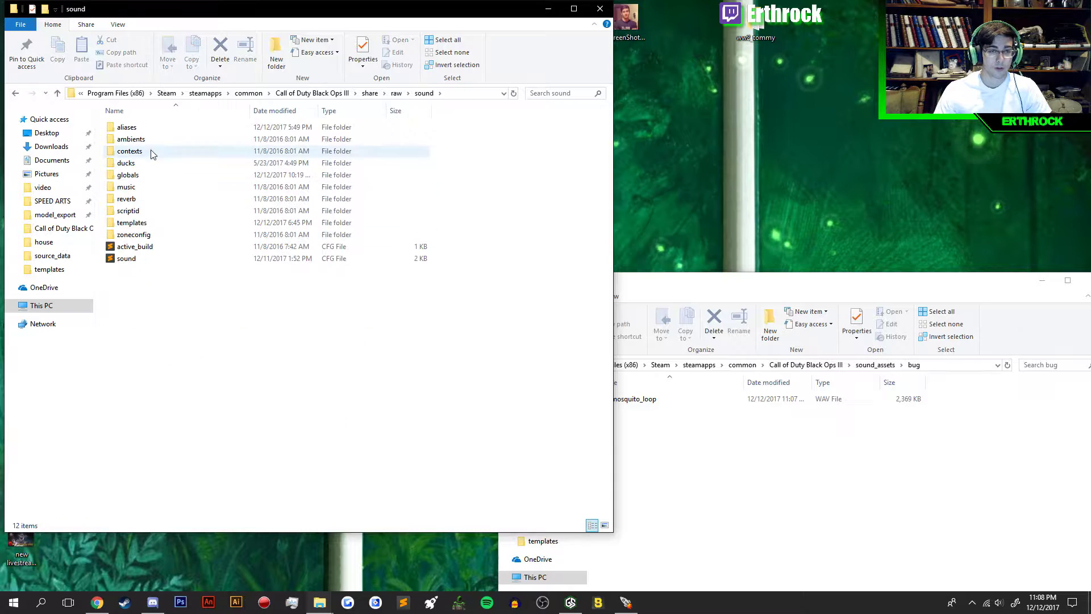
pyautogui.doubleClick(145, 128)
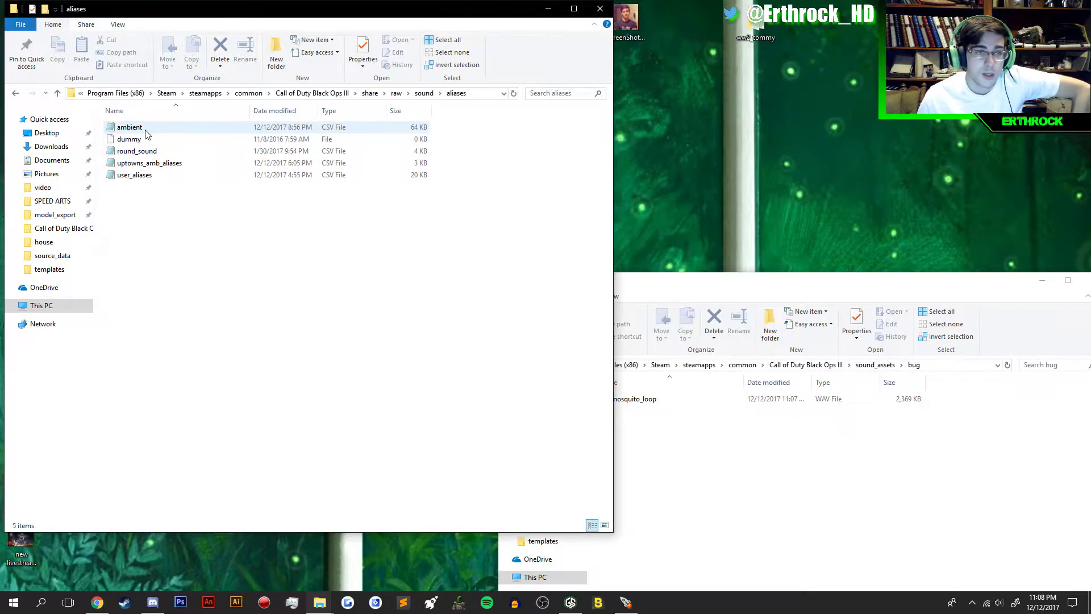
pyautogui.doubleClick(146, 131)
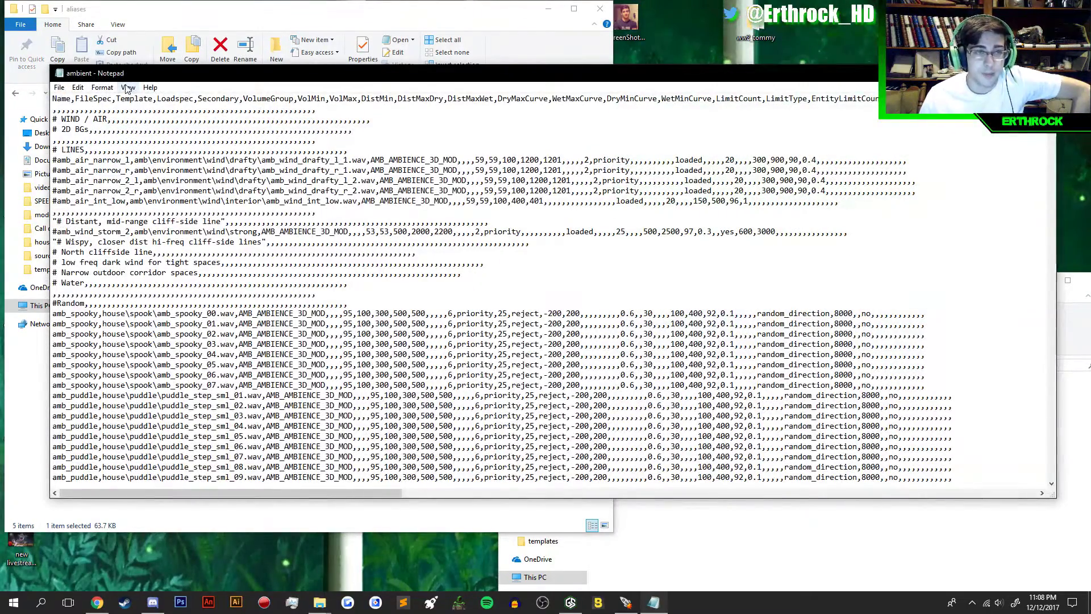
pyautogui.moveTo(122, 74); pyautogui.dragTo(100, 53)
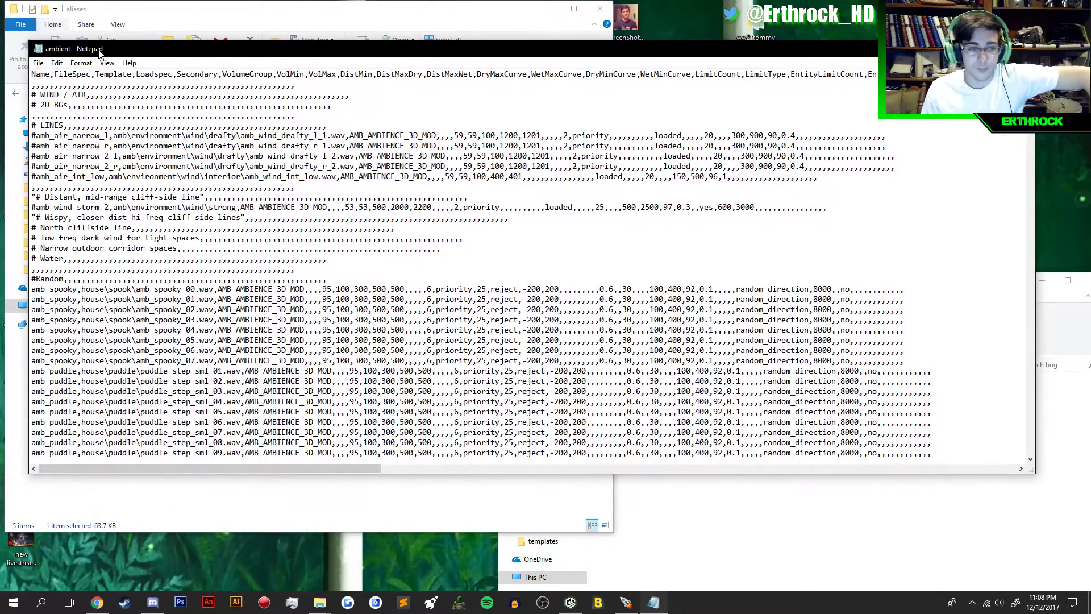
# - Examine the random amb_spooky entries and the loops section in the ambient alias file
pyautogui.scroll(-7, 395, 269)
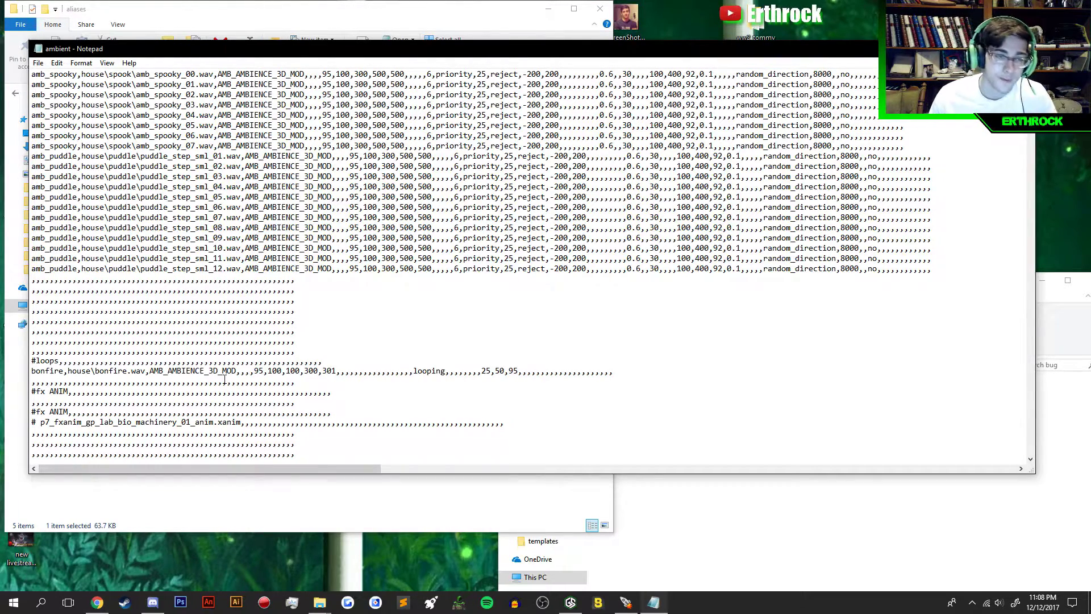
pyautogui.scroll(6, 225, 379)
pyautogui.scroll(1, 225, 379)
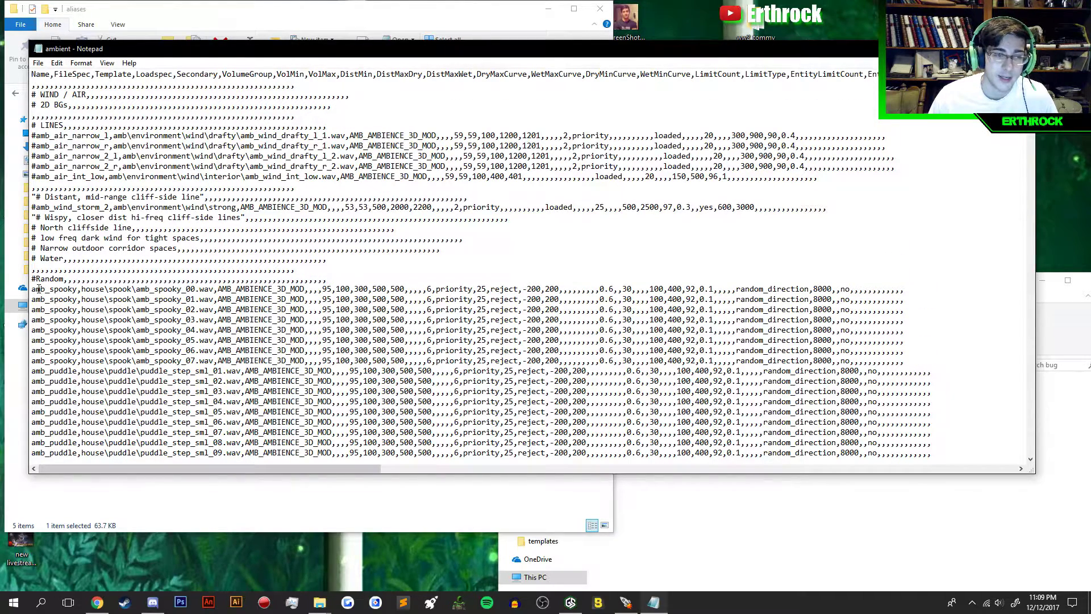
pyautogui.moveTo(33, 289); pyautogui.dragTo(933, 293)
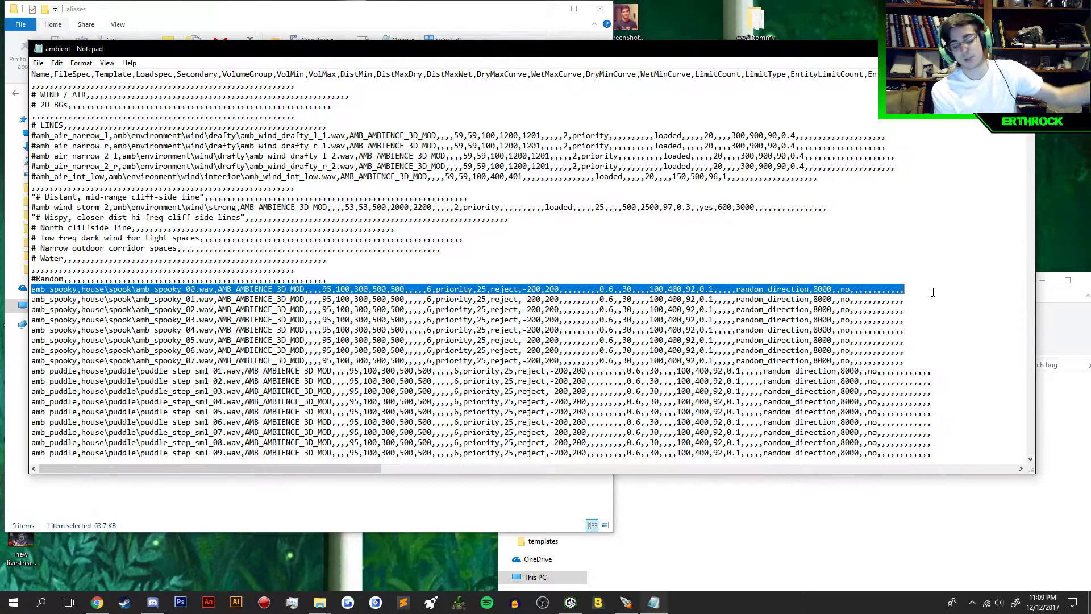
pyautogui.scroll(-9, 909, 318)
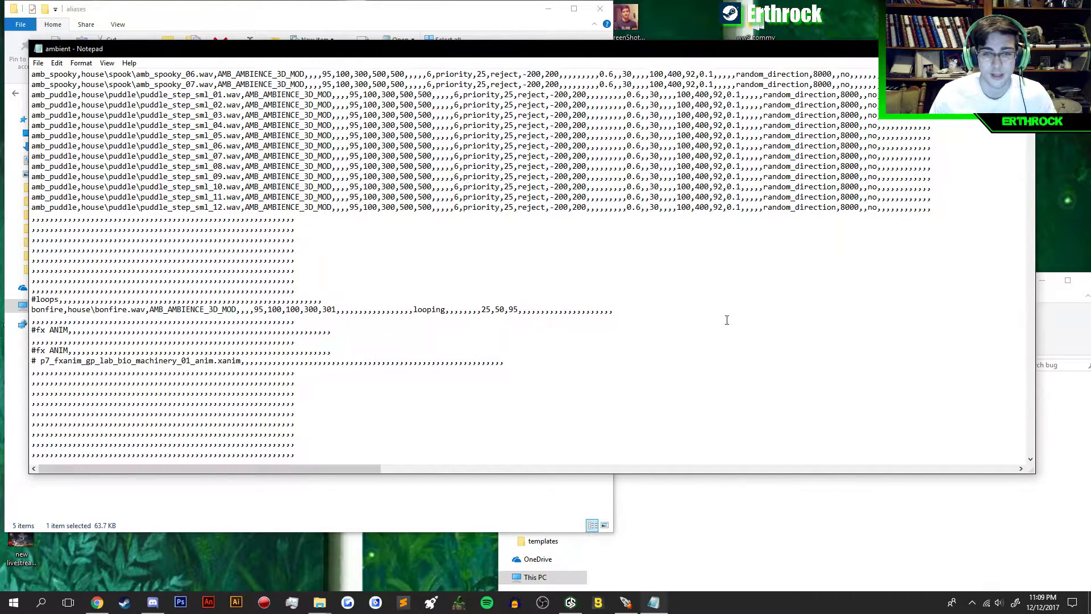
# - Duplicate the bonfire looping line directly below itself in the loops section
pyautogui.moveTo(623, 311); pyautogui.dragTo(178, 311)
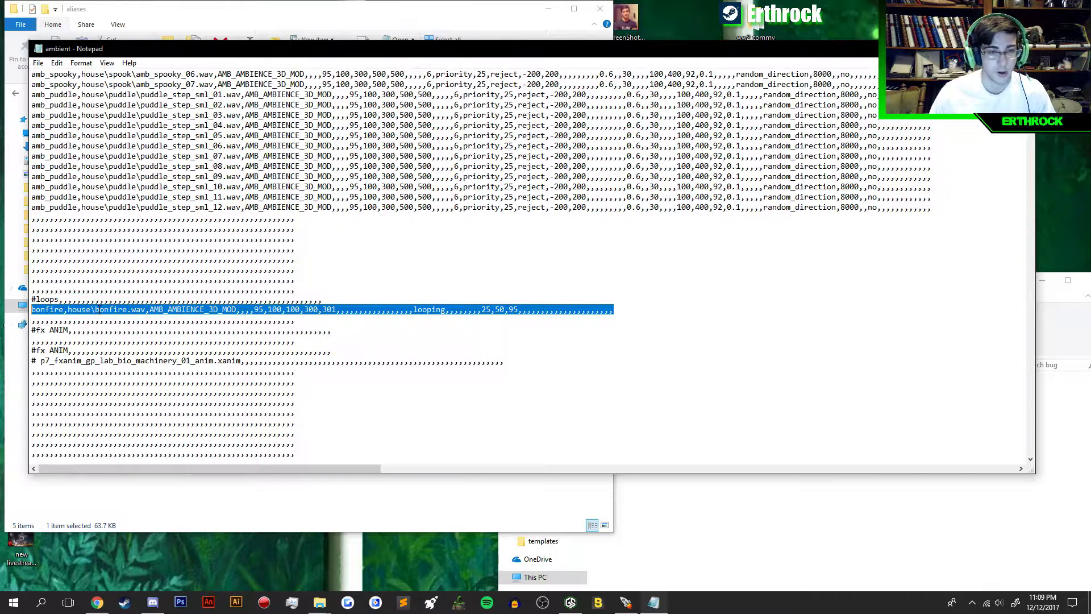
pyautogui.click(615, 316)
pyautogui.press('Return')
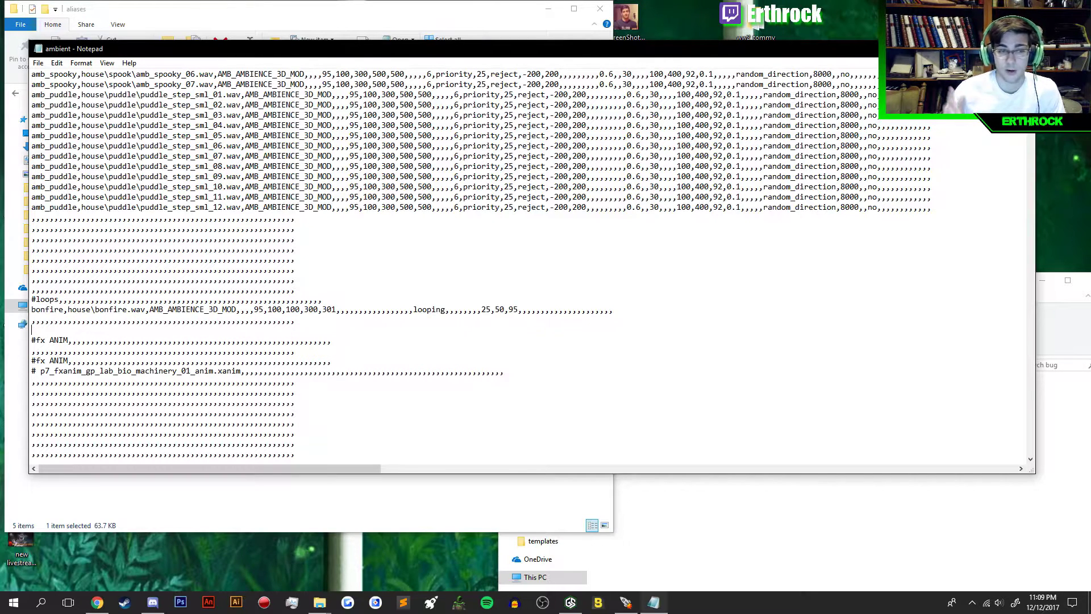
pyautogui.press('BackSpace')
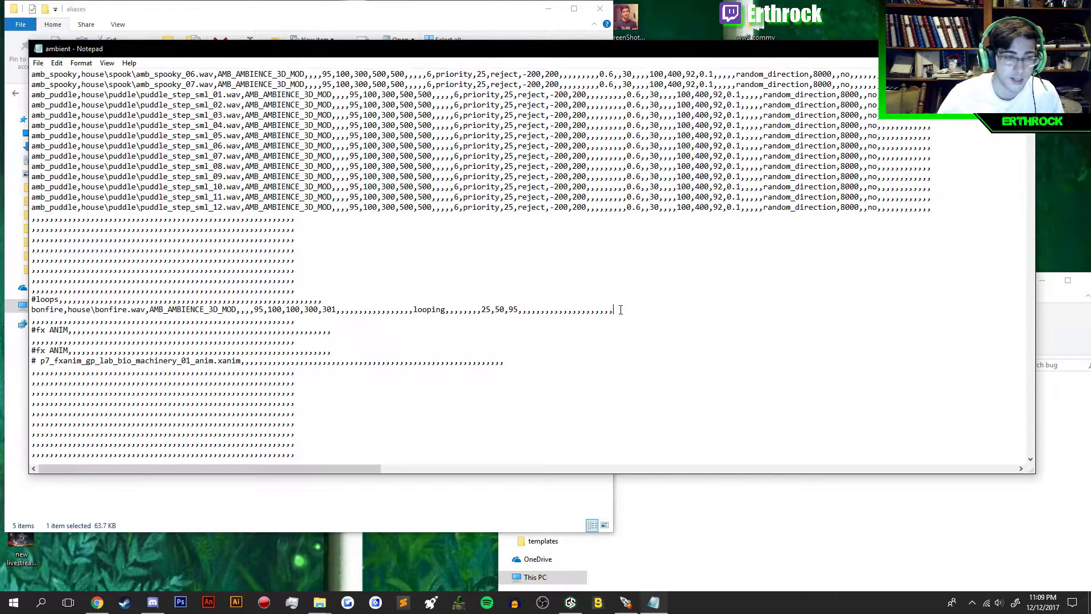
pyautogui.press('Return')
pyautogui.write('bonfire,house\\bonfire.wav,AMB_AMBIENCE_3D_MOD,,,,95,100,100,300,301,,,,,,,,,,,,,,,,,looping,,,,,,,,25,50,95,,,,,,,,,,,,,,,,,,,,,')
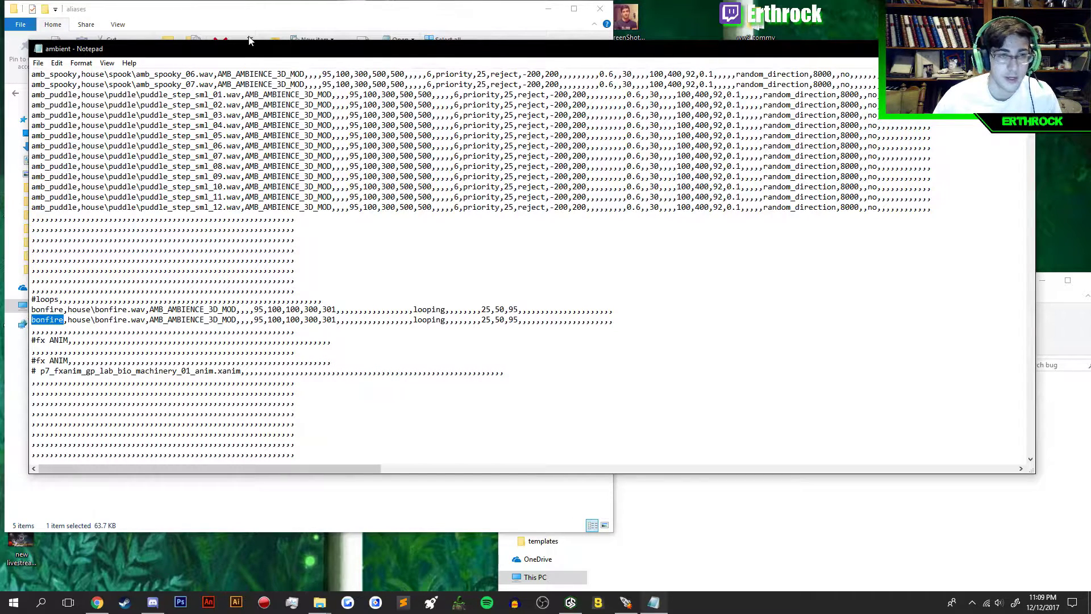
# - Change the duplicated bonfire line's alias name to flys and its sound folder to bug
pyautogui.moveTo(230, 50); pyautogui.dragTo(345, 67)
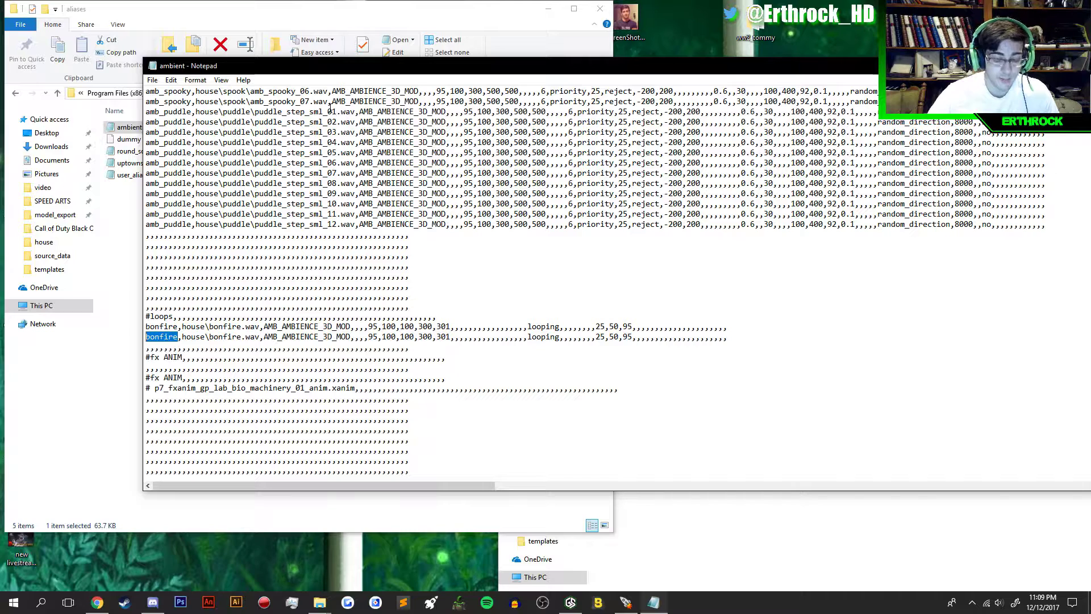
pyautogui.write('flys')
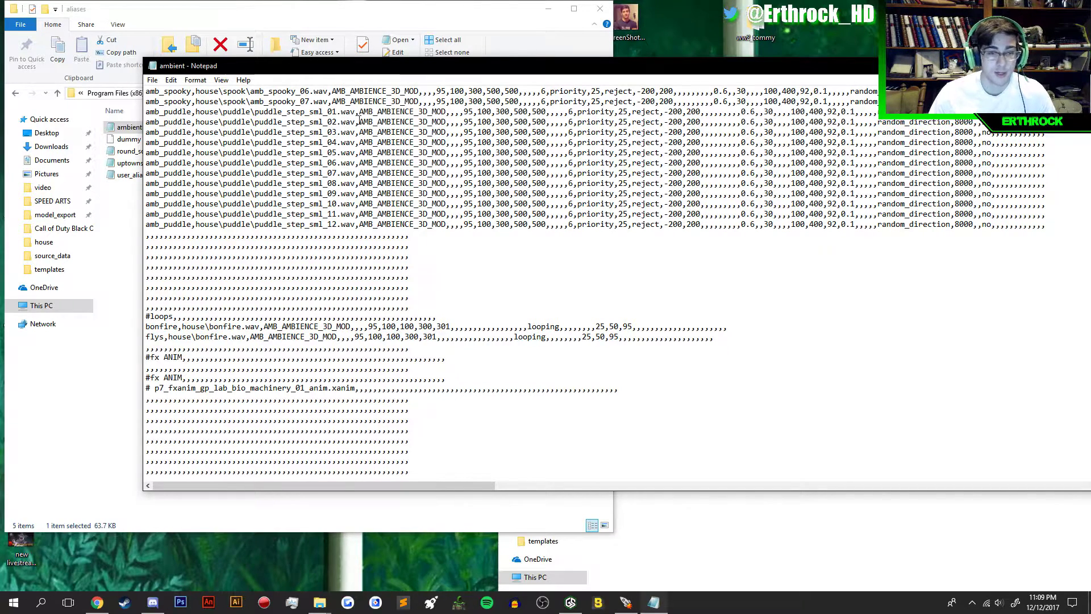
pyautogui.moveTo(168, 336); pyautogui.dragTo(186, 345)
pyautogui.doubleClick(180, 337)
pyautogui.click(719, 560)
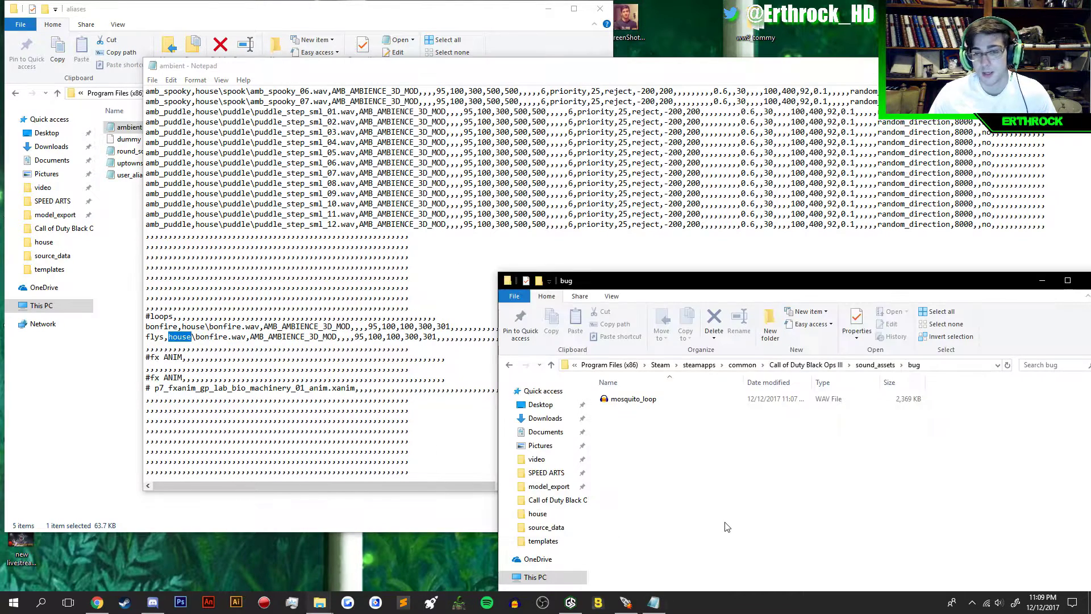
pyautogui.click(282, 68)
pyautogui.write('bug')
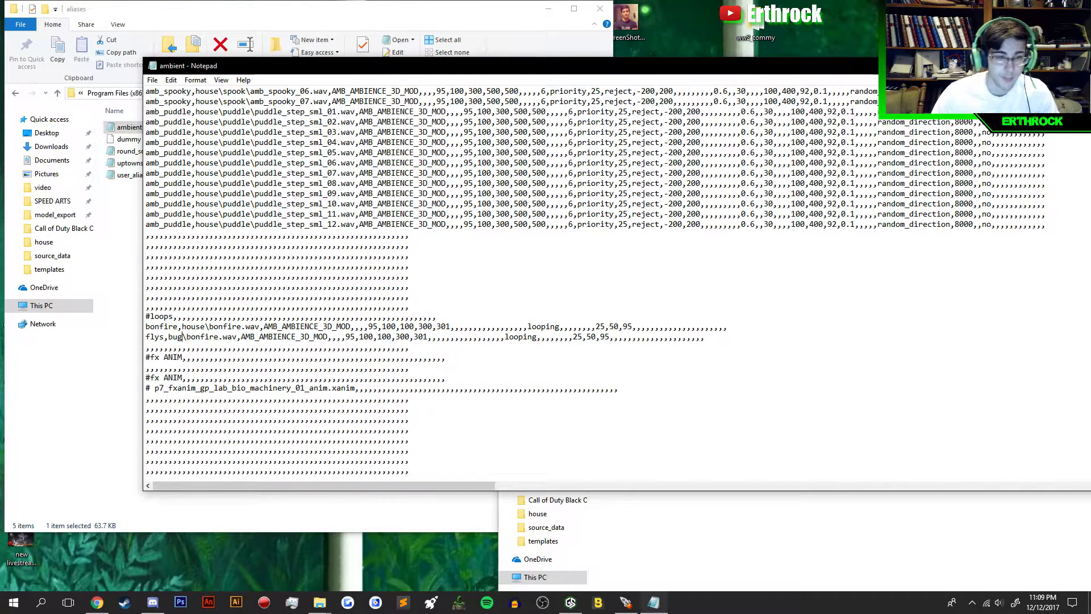
pyautogui.click(792, 548)
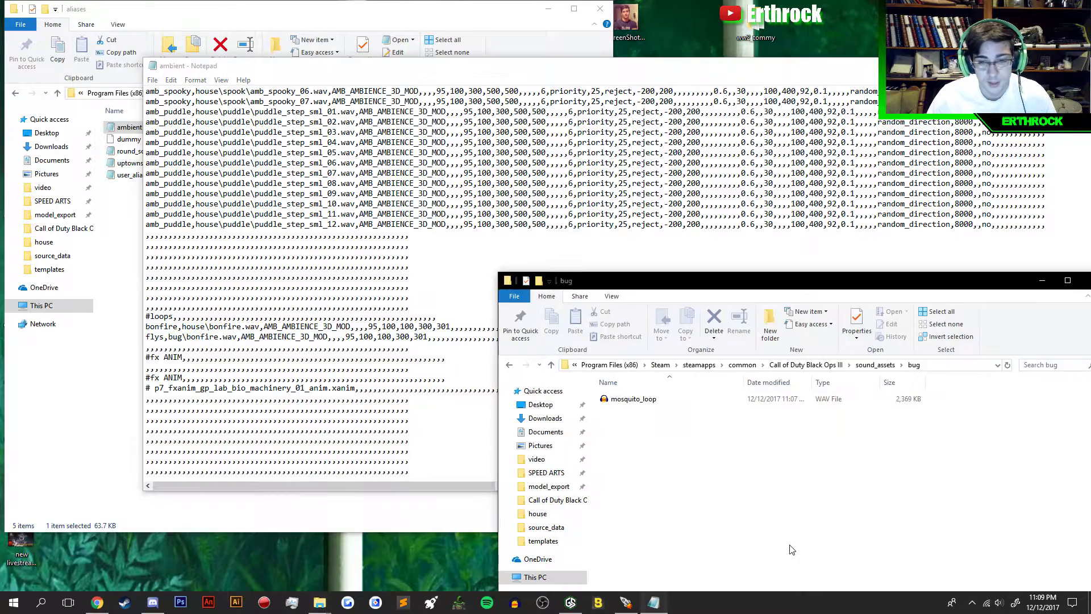
pyautogui.click(633, 401)
pyautogui.doubleClick(632, 400)
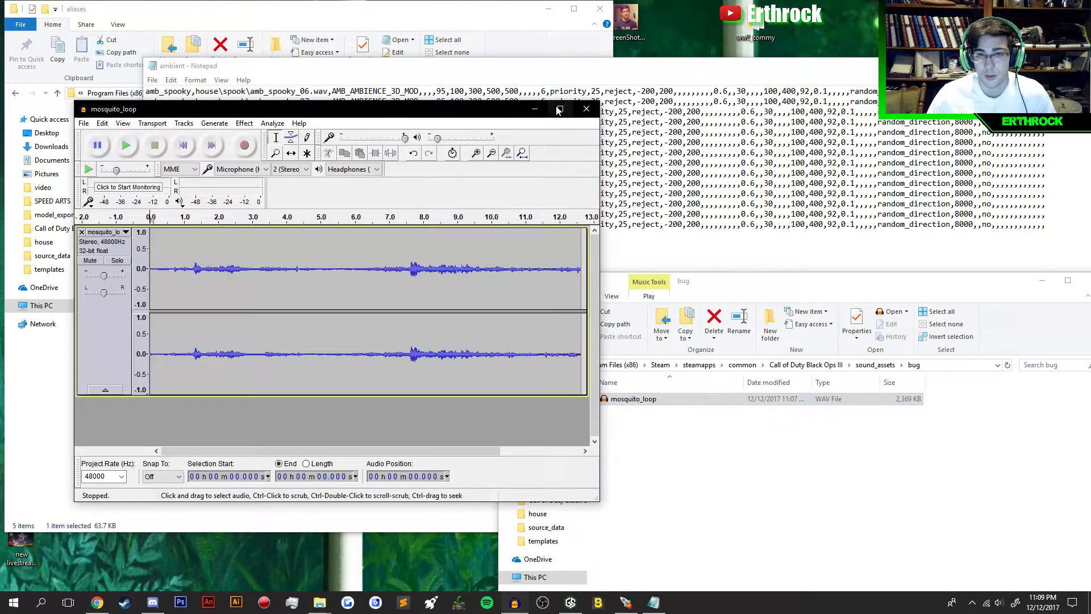
pyautogui.click(587, 108)
pyautogui.click(367, 307)
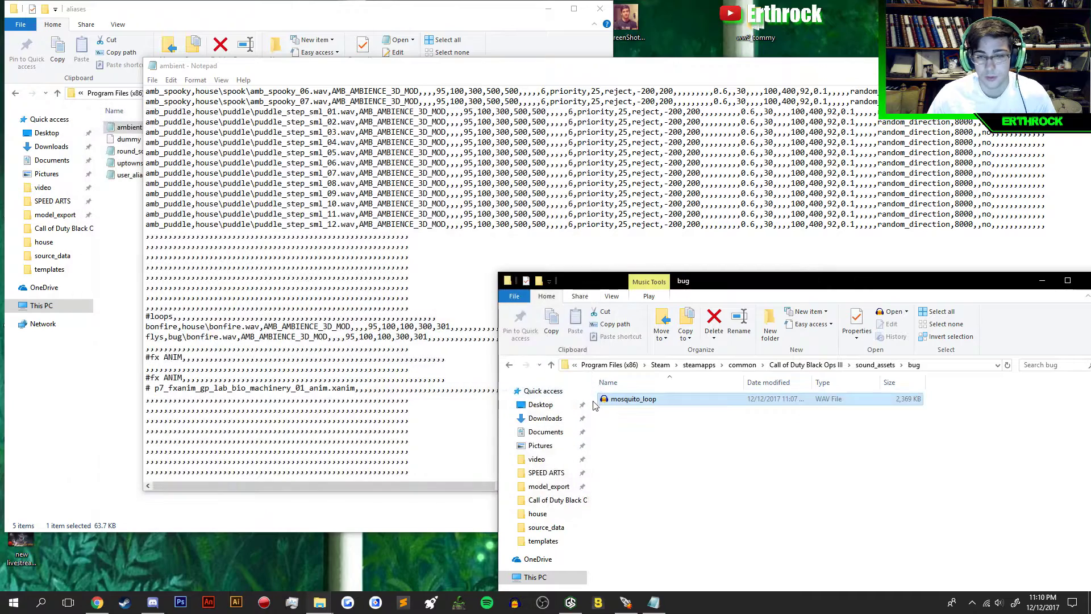
# - Copy the mosquito_loop file name from the bug folder and paste it over the WAV name in the bonfire alias line
pyautogui.click(619, 400)
pyautogui.hotkey('ctrl', 'c')
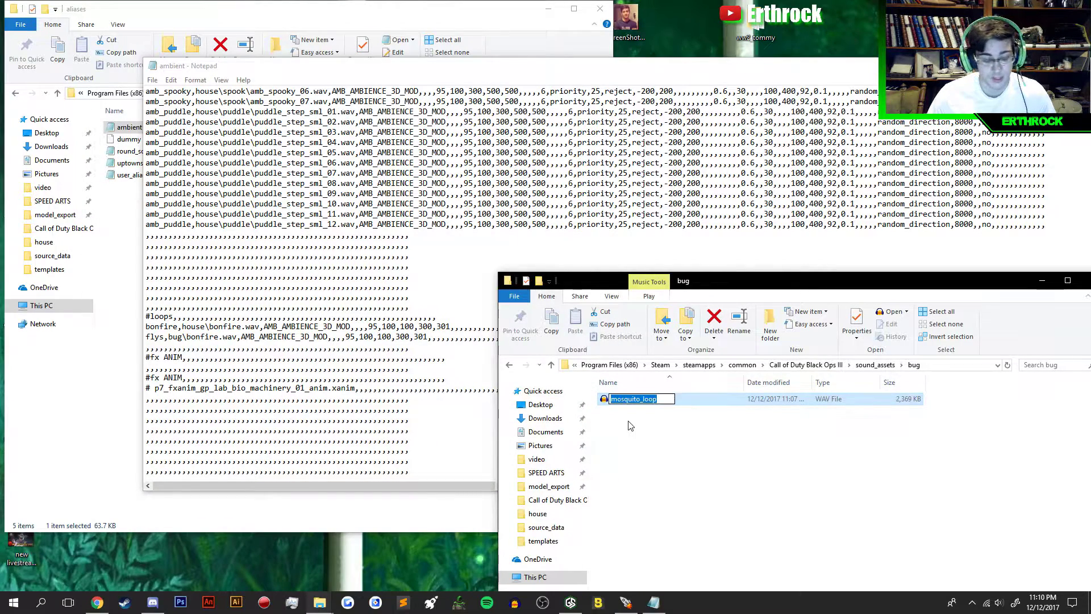
pyautogui.click(620, 437)
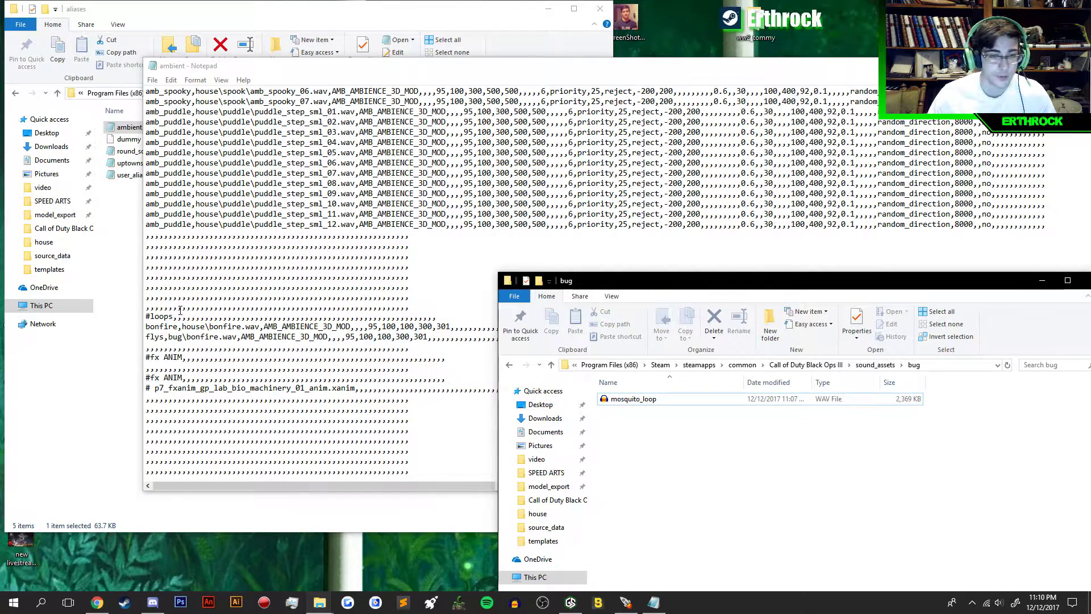
pyautogui.moveTo(209, 328); pyautogui.dragTo(241, 332)
pyautogui.hotkey('ctrl', 'v')
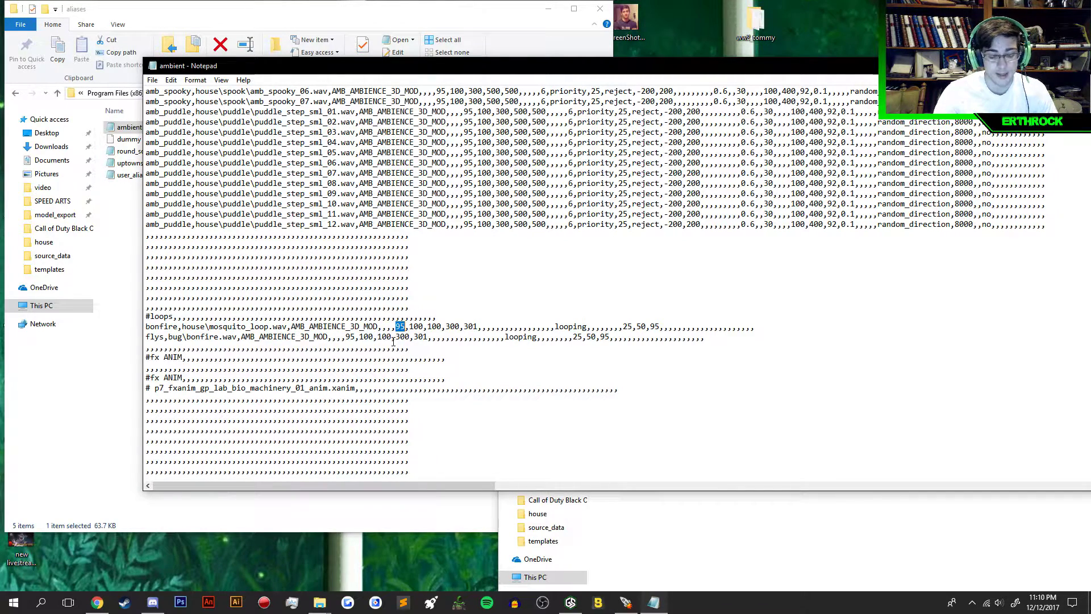
# - In the bonfire alias line, set VolMin to 50, VolMax to 75 and DistMin to 200
pyautogui.write('50')
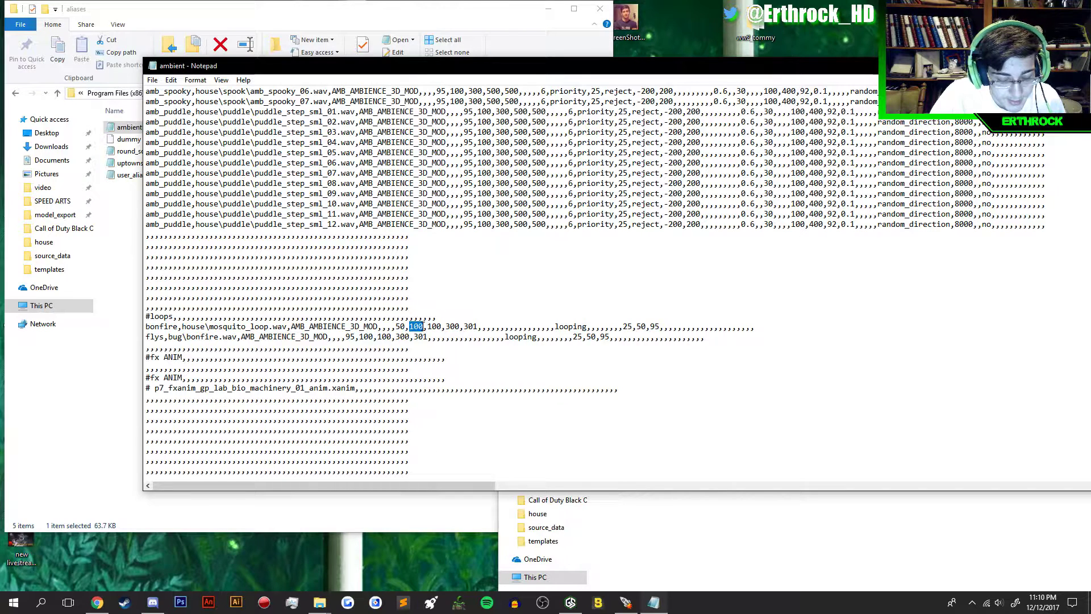
pyautogui.write('75')
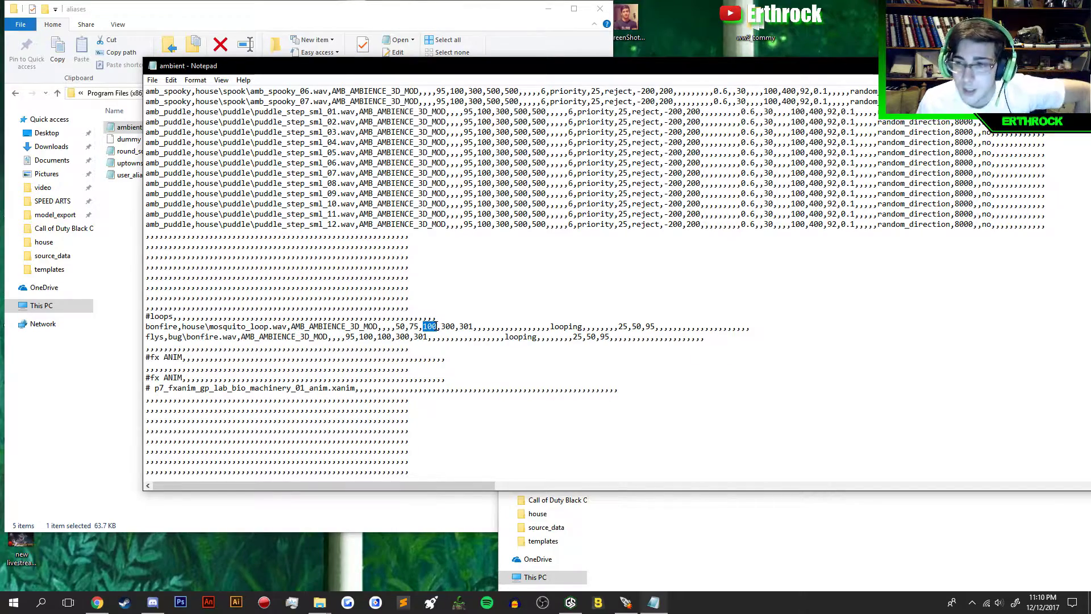
pyautogui.scroll(9, 523, 257)
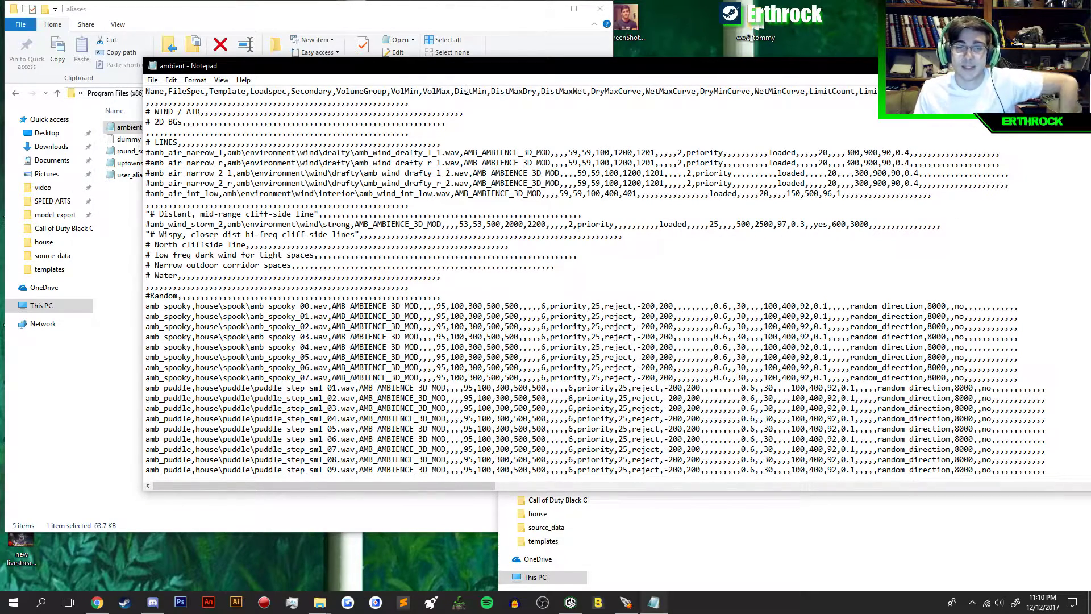
pyautogui.scroll(-10, 474, 295)
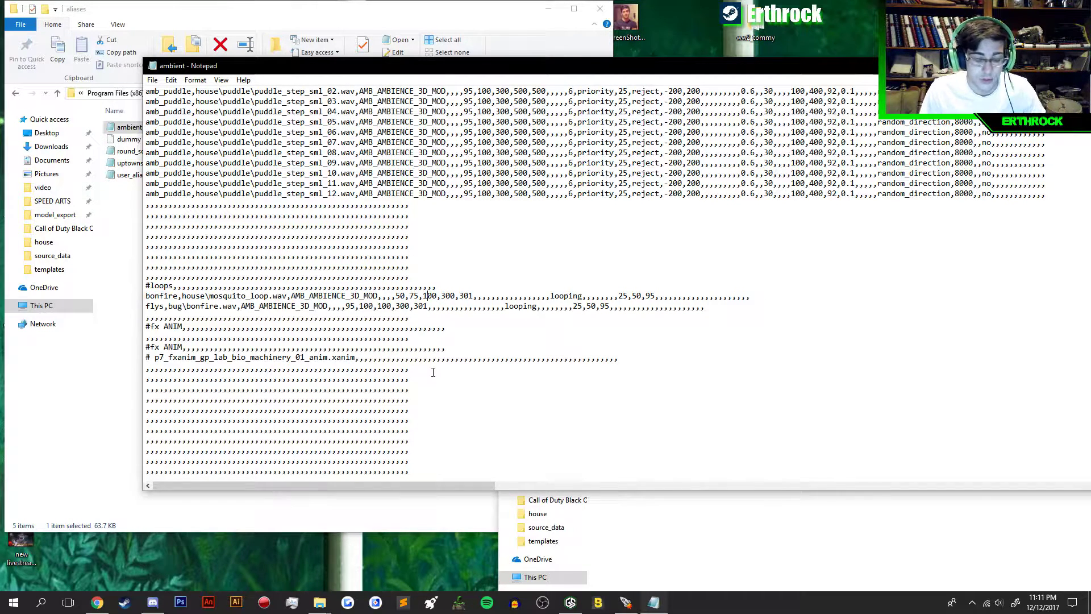
pyautogui.press('BackSpace')
pyautogui.write('2')
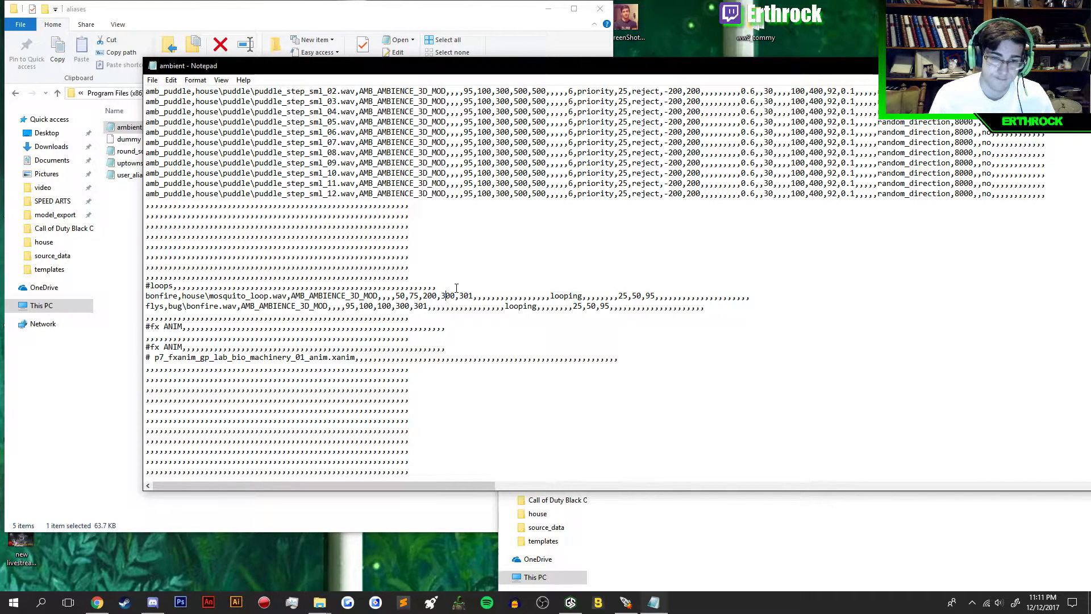
# - Set DistMaxDry to 280 and DistMaxWet to 281 in the bonfire alias line
pyautogui.press('BackSpace')
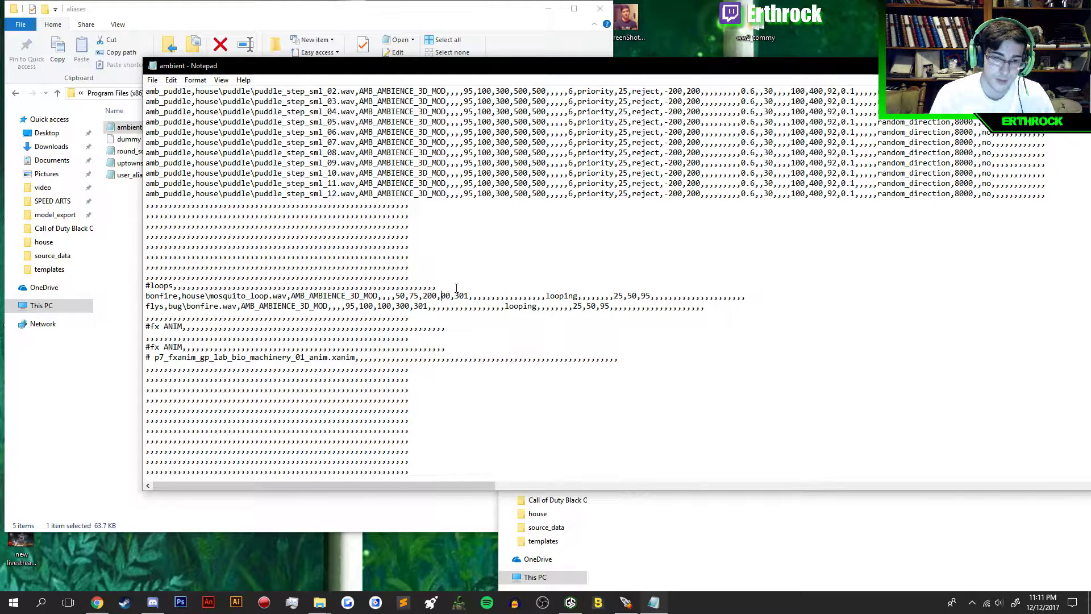
pyautogui.write('28')
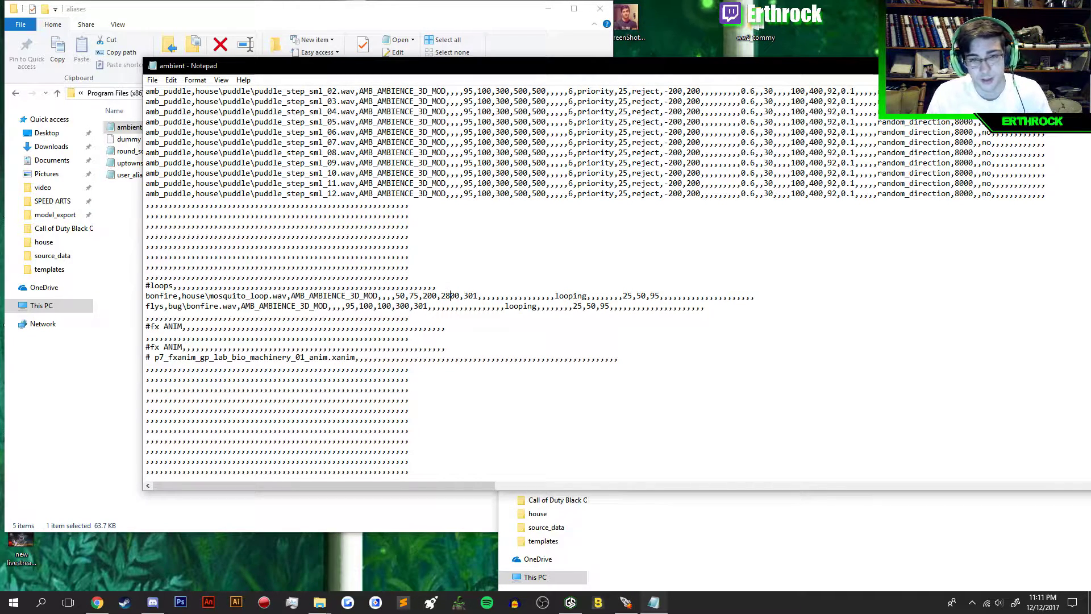
pyautogui.press('Delete')
pyautogui.press('Right')
pyautogui.press('Right')
pyautogui.press('Right')
pyautogui.press('Right')
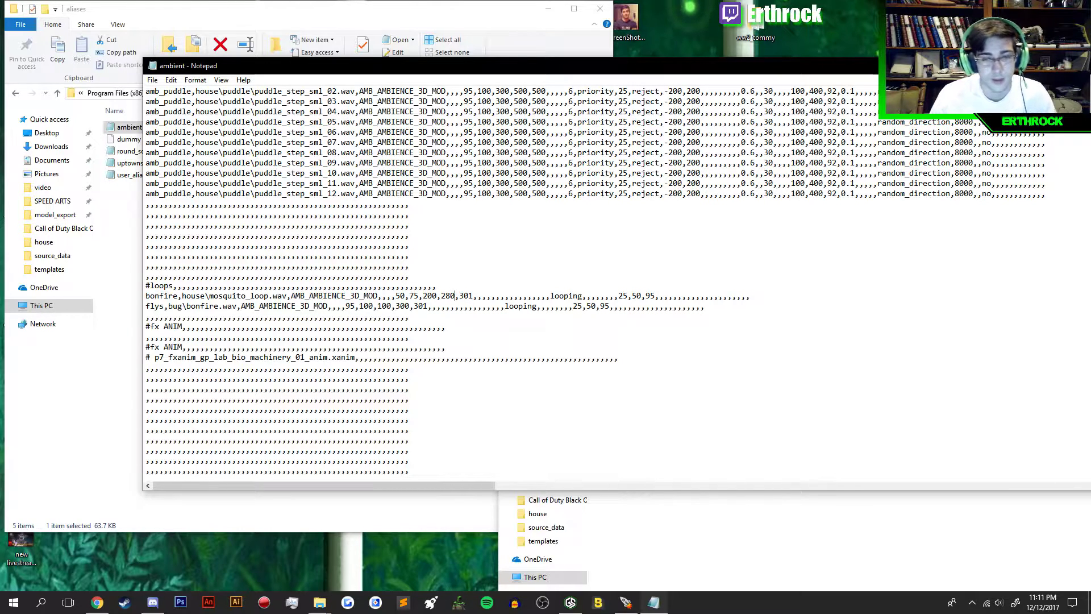
pyautogui.press('BackSpace')
pyautogui.press('BackSpace')
pyautogui.press('BackSpace')
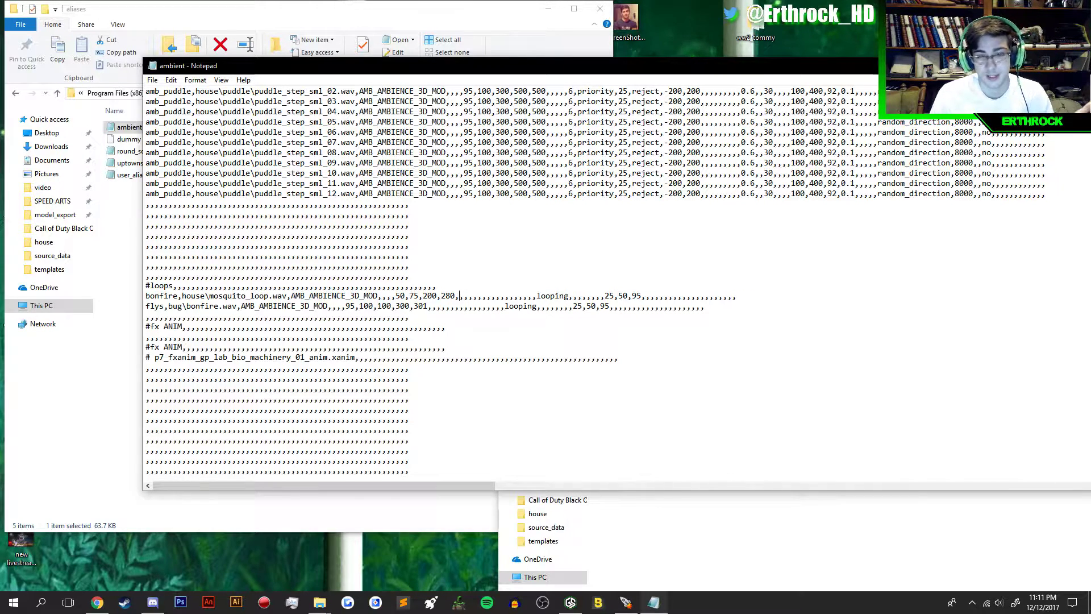
pyautogui.write('280')
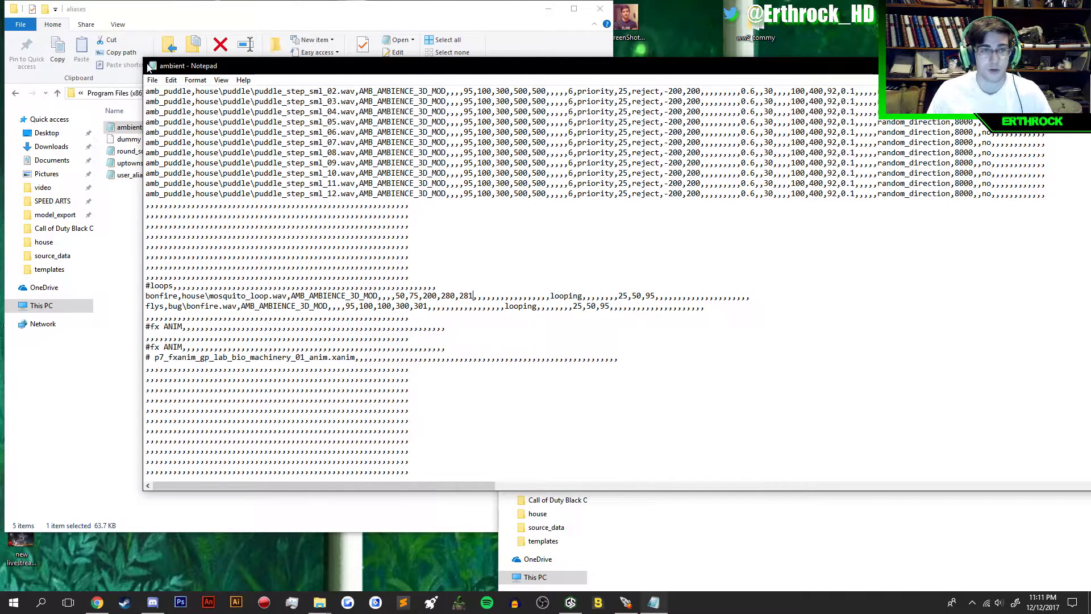
# - Save the ambient alias file and close the aliases folder window
pyautogui.click(152, 80)
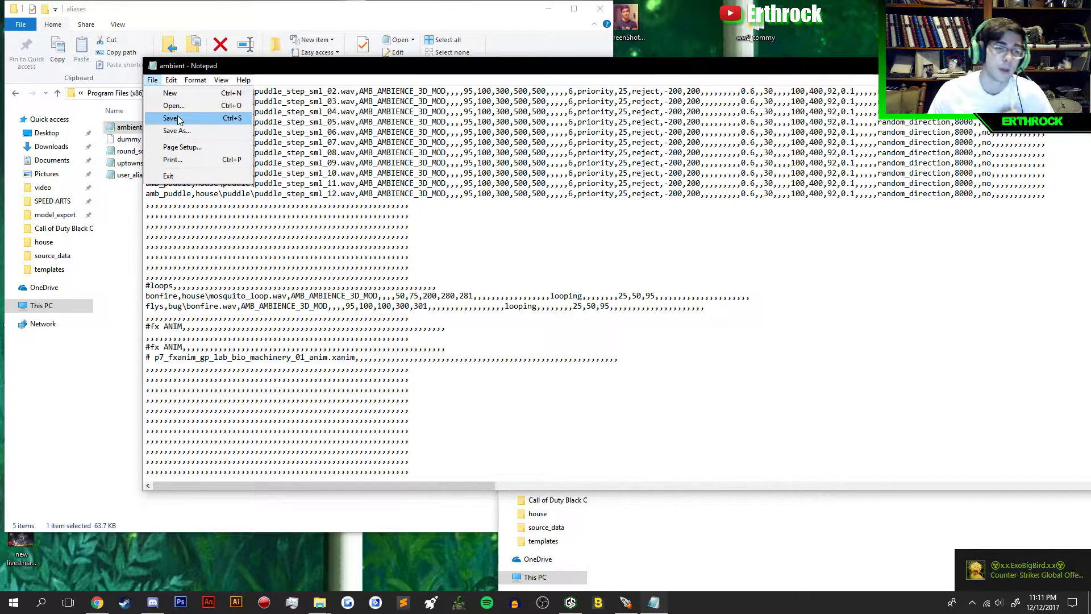
pyautogui.click(177, 118)
pyautogui.click(246, 13)
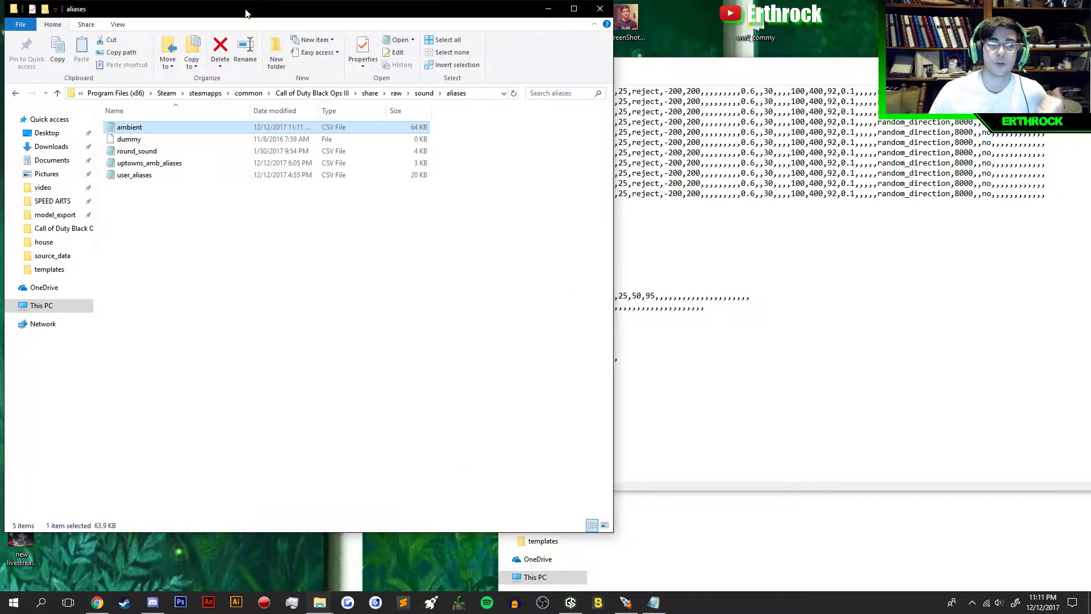
pyautogui.click(600, 8)
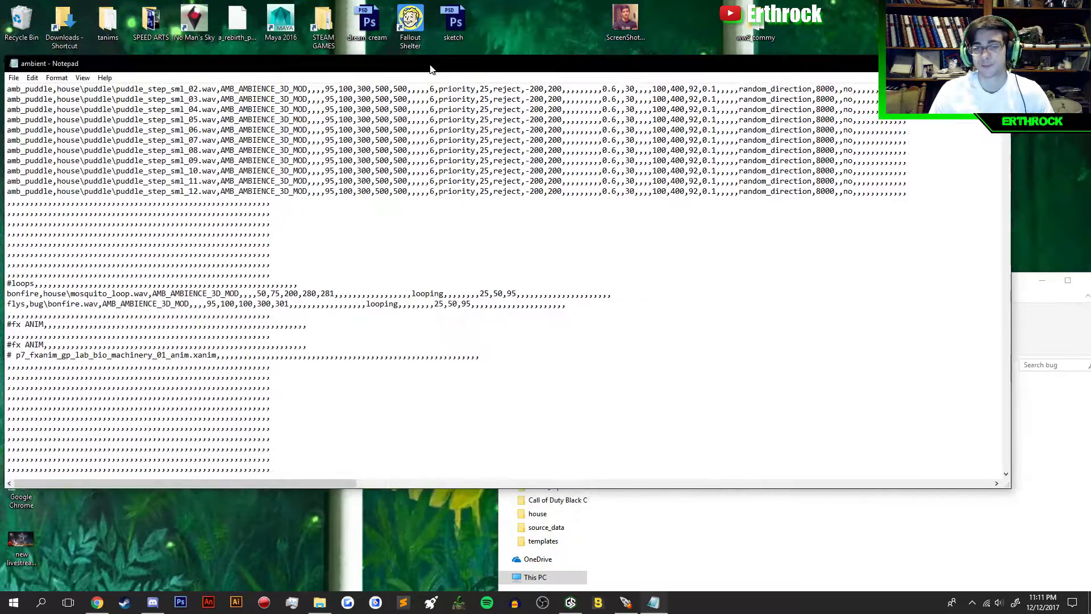
pyautogui.moveTo(581, 78); pyautogui.dragTo(417, 42)
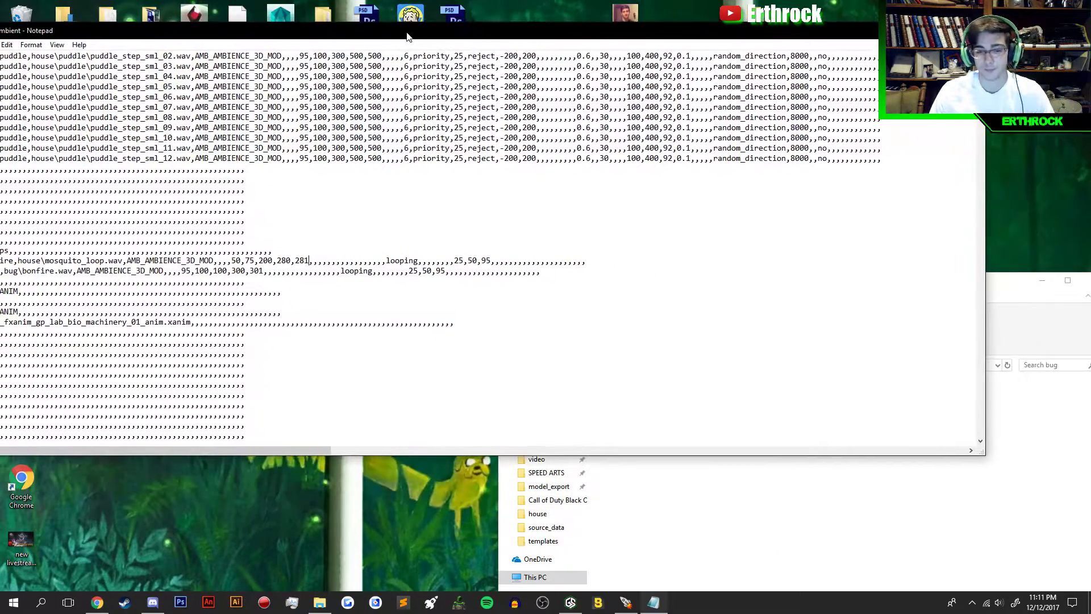
# - Switch to the Black Ops III Mod Tools Launcher and open the zm_erthrocks_bday map in Radiant
pyautogui.click(626, 603)
pyautogui.moveTo(314, 66); pyautogui.dragTo(661, 54)
pyautogui.rightClick(449, 146)
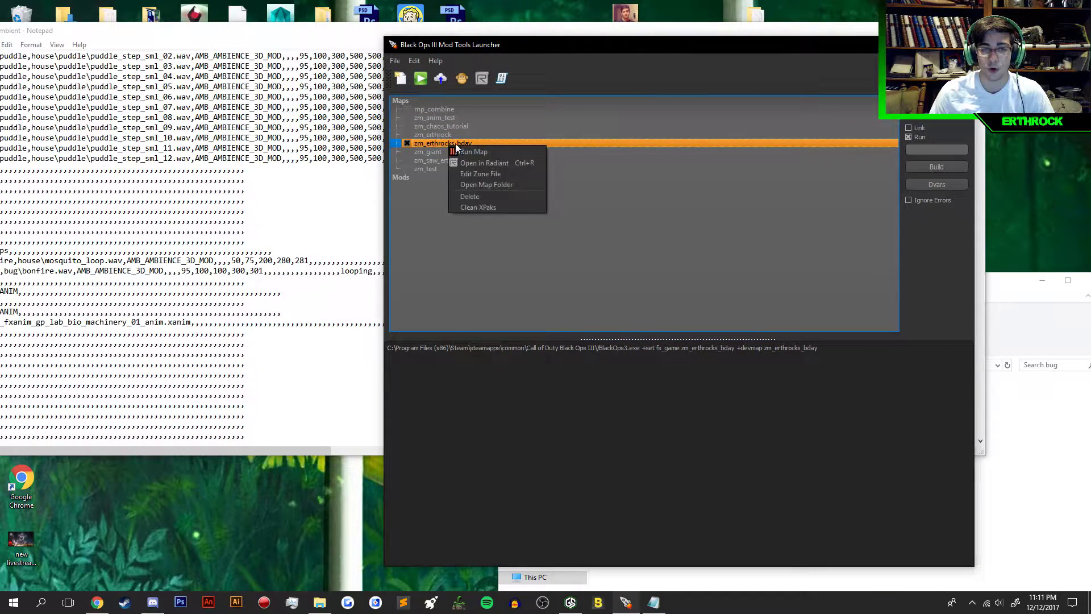
pyautogui.click(497, 161)
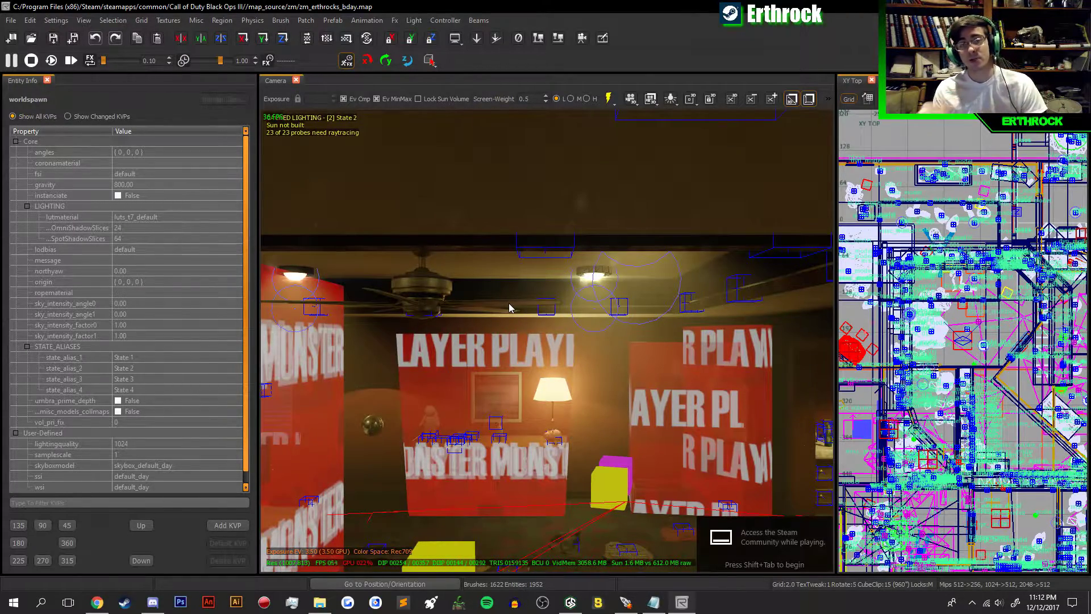
# - Filter out the volume overlay covering the doorway in the 3D view of the map
pyautogui.moveTo(605, 349)
pyautogui.mouseDown(button='right')
pyautogui.moveTo(544, 423)
pyautogui.moveTo(614, 361)
pyautogui.mouseUp(button='right')
pyautogui.press('f')
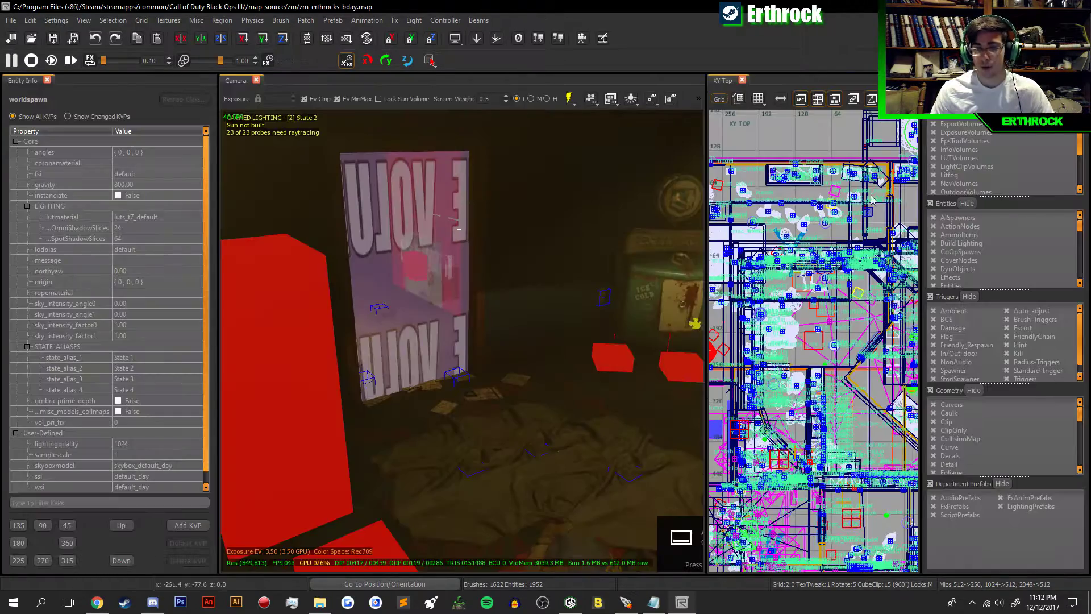
pyautogui.click(932, 111)
pyautogui.press('f')
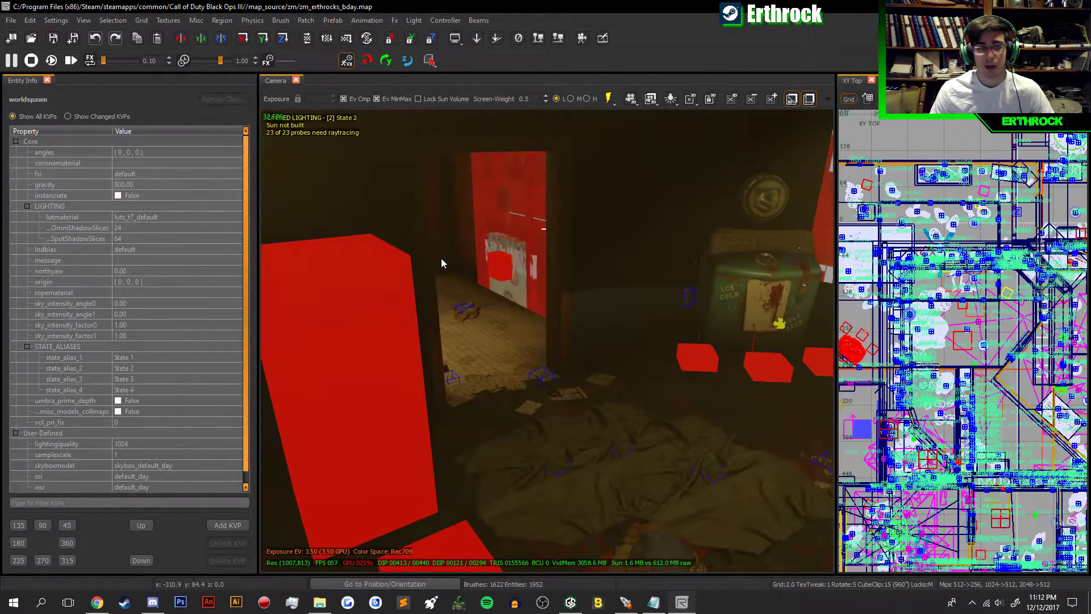
# - Place a sound looper entity on the tiled bathroom floor from the Sound entity category
pyautogui.press('n')
pyautogui.moveTo(428, 261); pyautogui.dragTo(384, 332, button='right')
pyautogui.moveTo(378, 276); pyautogui.dragTo(373, 355, button='right')
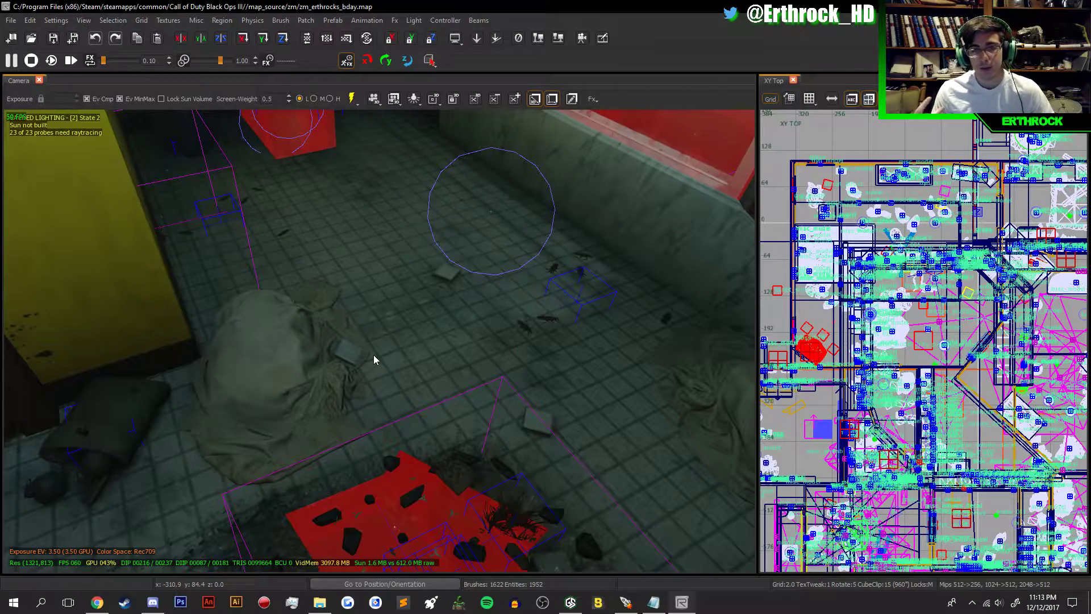
pyautogui.press('b')
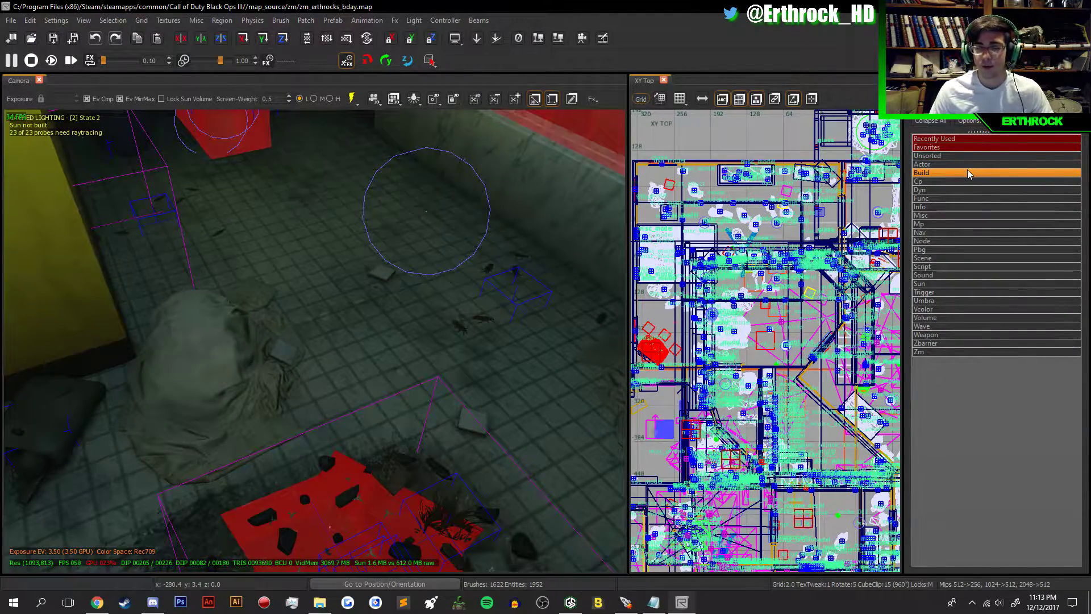
pyautogui.click(940, 273)
pyautogui.click(941, 276)
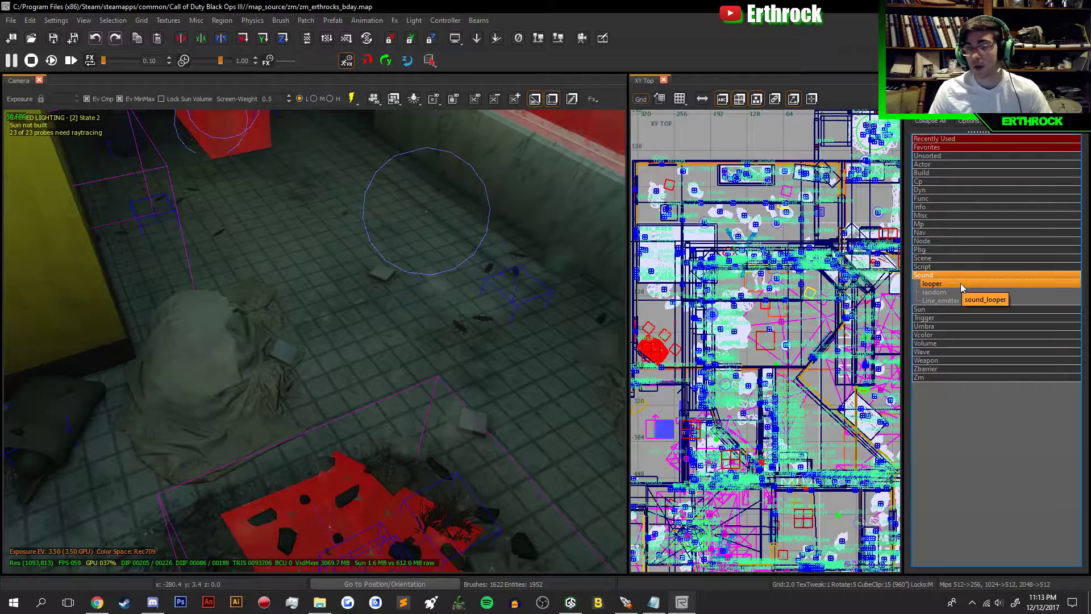
pyautogui.moveTo(935, 285); pyautogui.dragTo(383, 325)
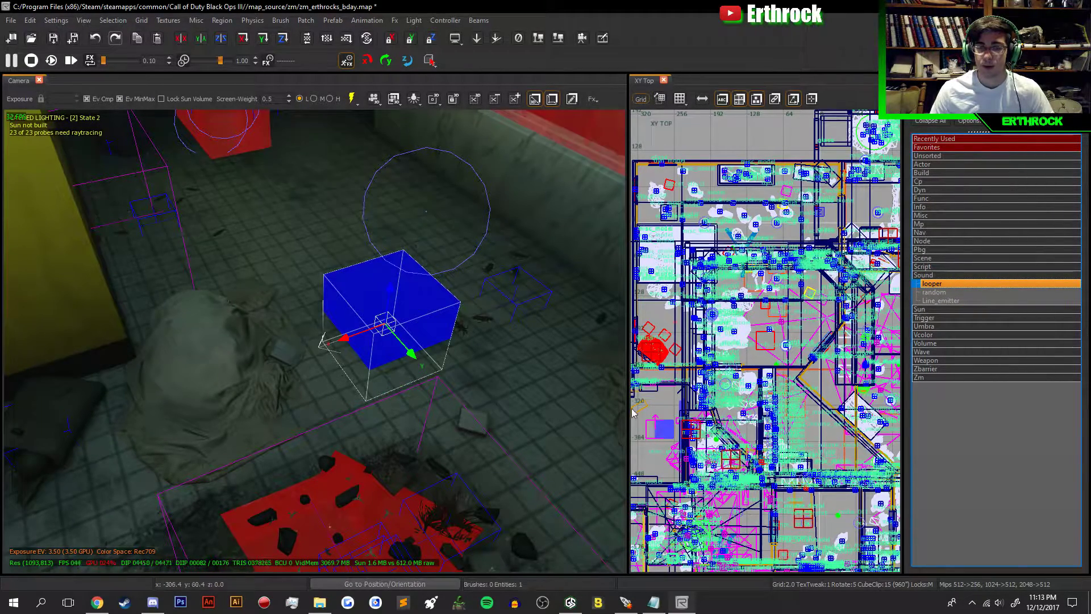
pyautogui.press('b')
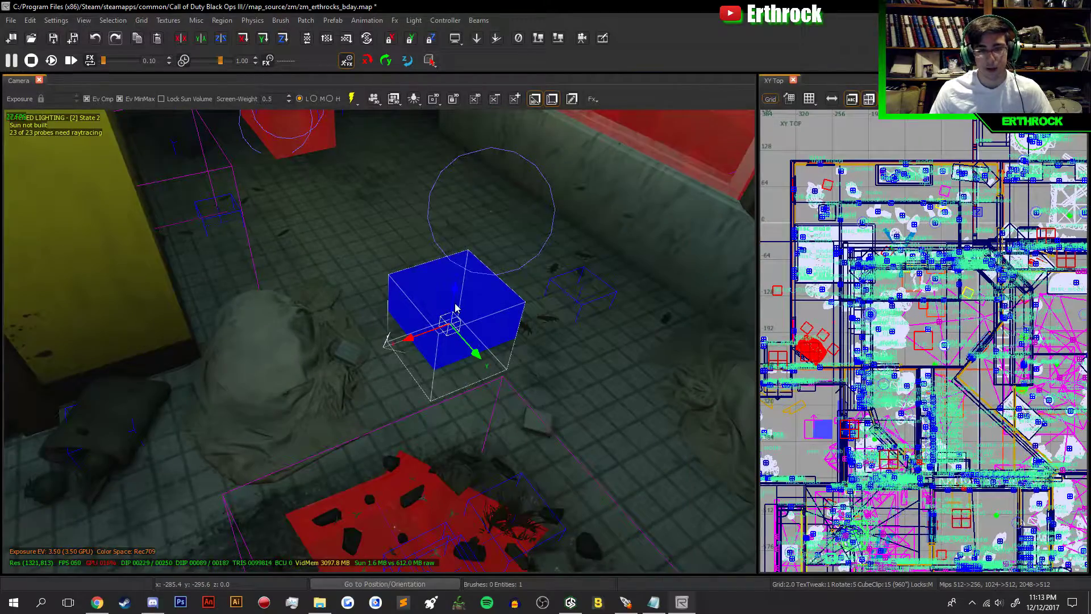
# - Raise the looper entity off the bathroom floor and position it in front of the toilet
pyautogui.moveTo(456, 305); pyautogui.dragTo(456, 312, button='right')
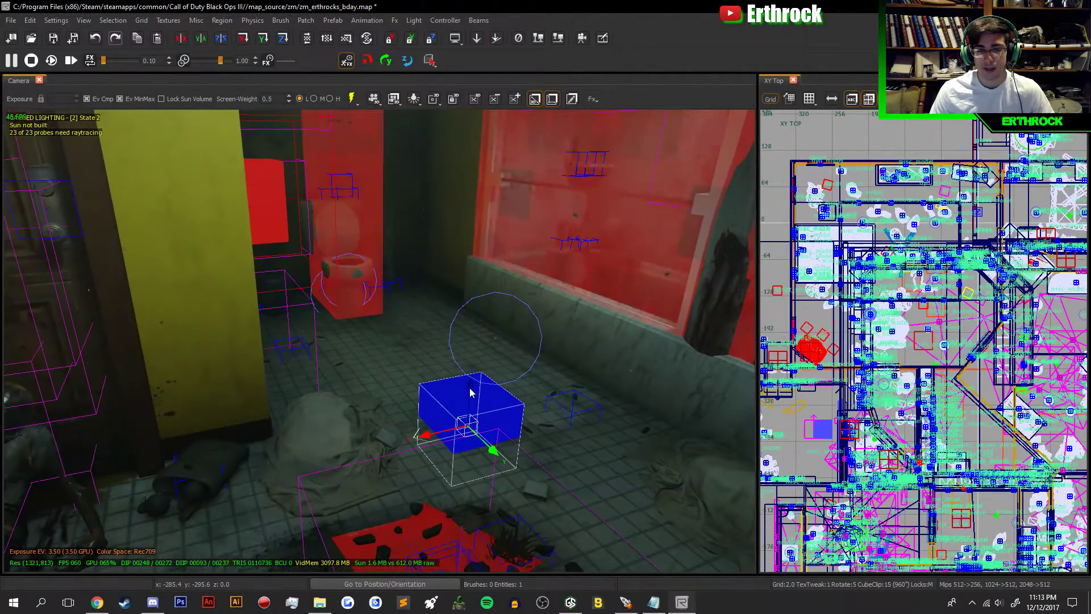
pyautogui.moveTo(477, 311); pyautogui.dragTo(467, 154)
pyautogui.moveTo(468, 154); pyautogui.dragTo(475, 154, button='right')
pyautogui.moveTo(400, 307); pyautogui.dragTo(400, 307, button='right')
pyautogui.moveTo(401, 307); pyautogui.dragTo(432, 289)
pyautogui.moveTo(432, 289); pyautogui.dragTo(432, 289, button='right')
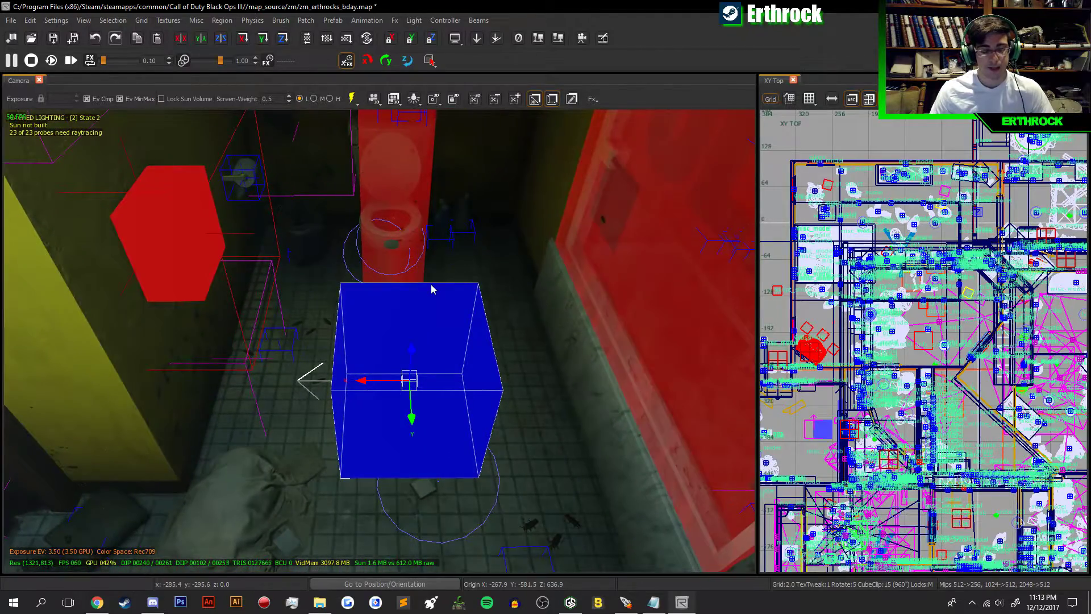
# - Copy the alias name flys from the ambient file into the looper's script_sound property, then deselect the entity
pyautogui.press('n')
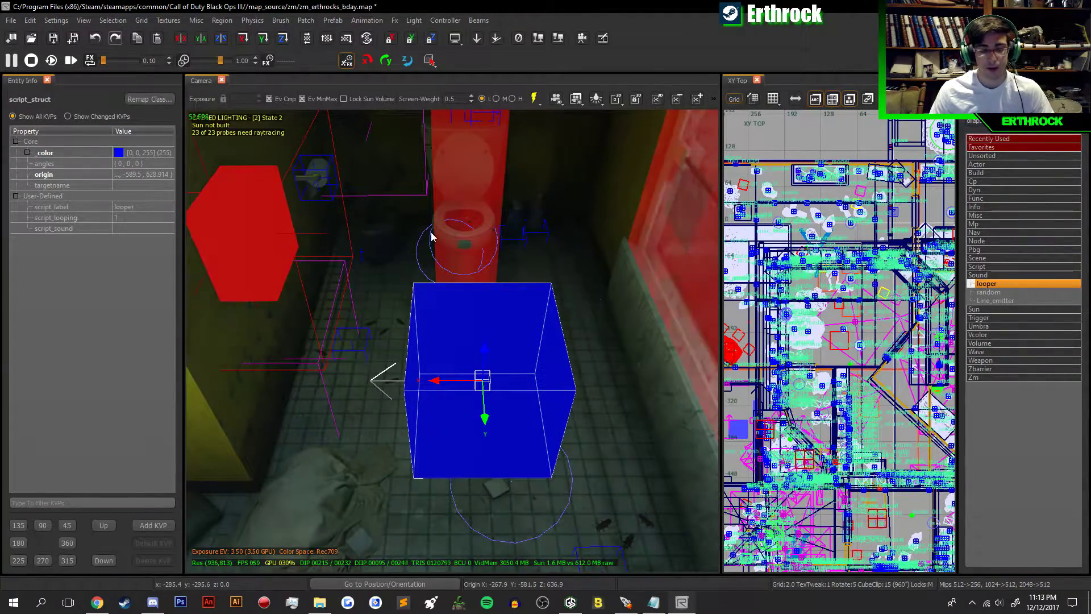
pyautogui.press('b')
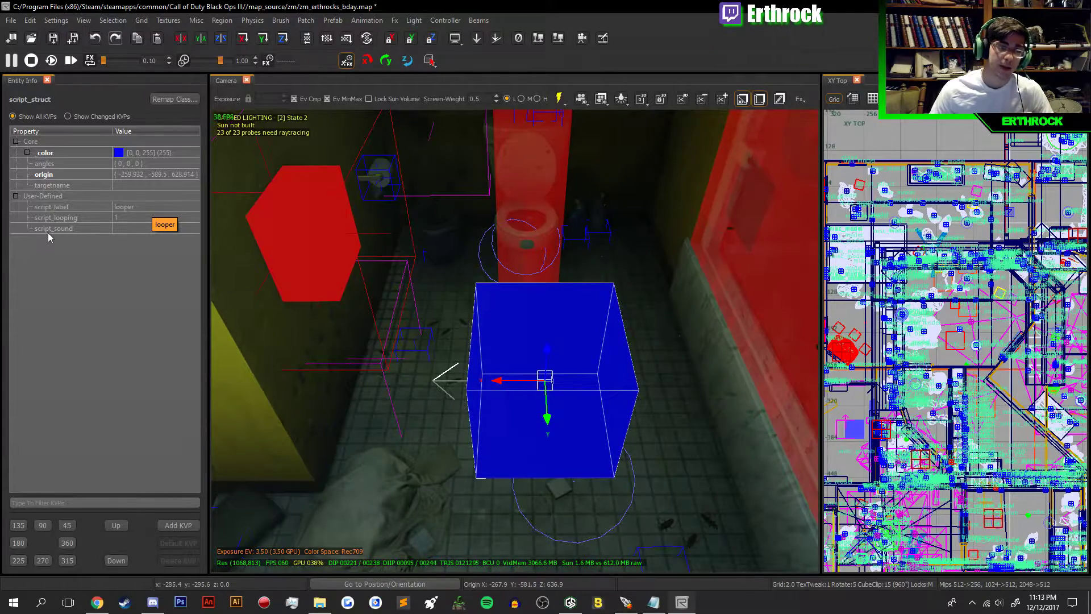
pyautogui.click(122, 228)
pyautogui.click(654, 602)
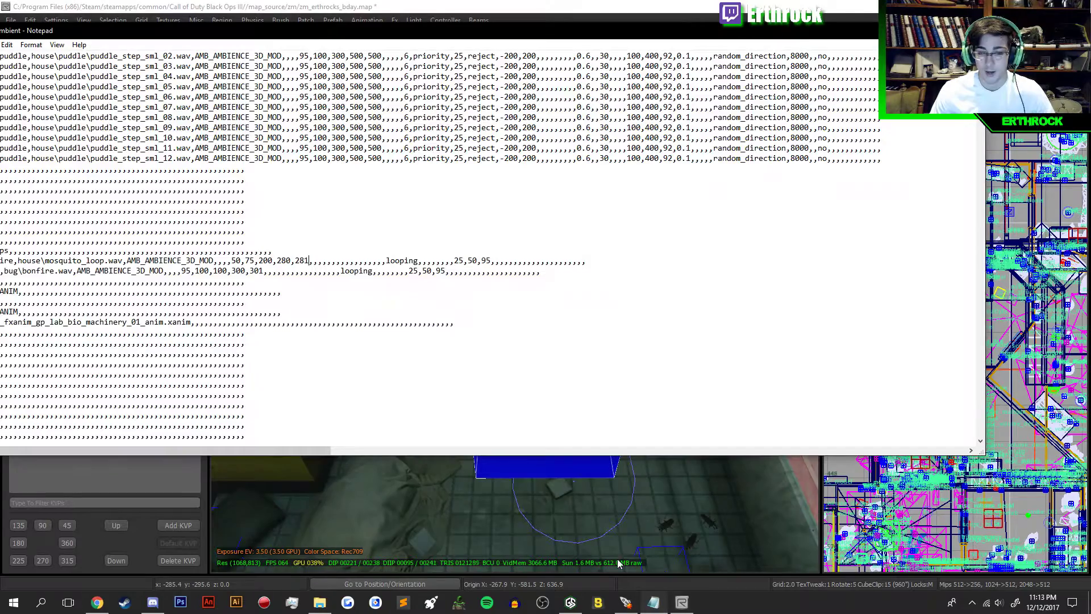
pyautogui.moveTo(25, 31); pyautogui.dragTo(228, 60)
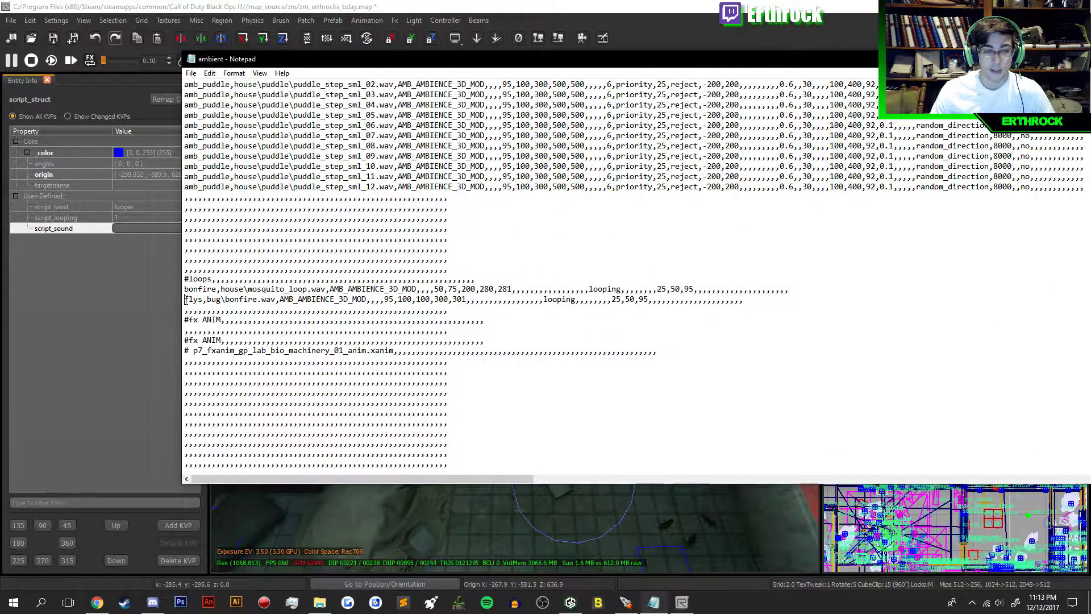
pyautogui.moveTo(185, 302); pyautogui.dragTo(200, 302)
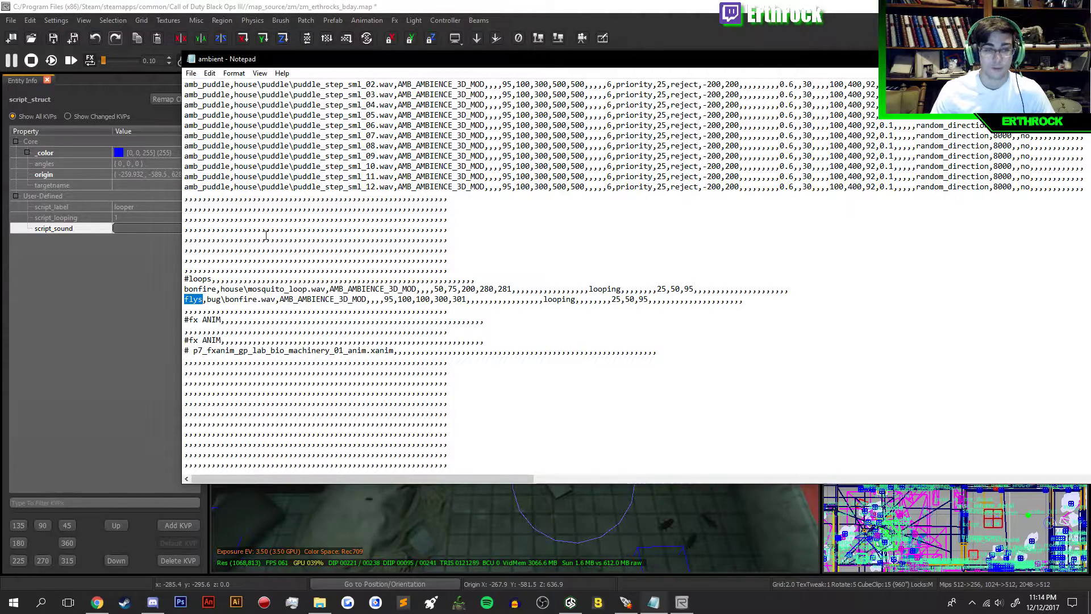
pyautogui.click(147, 226)
pyautogui.write('flys')
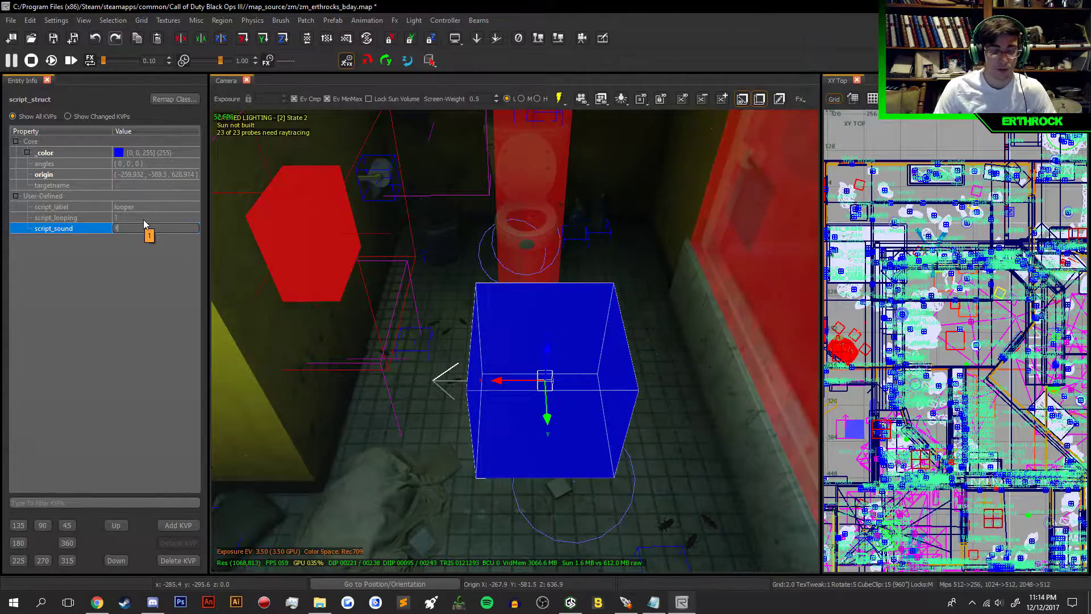
pyautogui.press('Return')
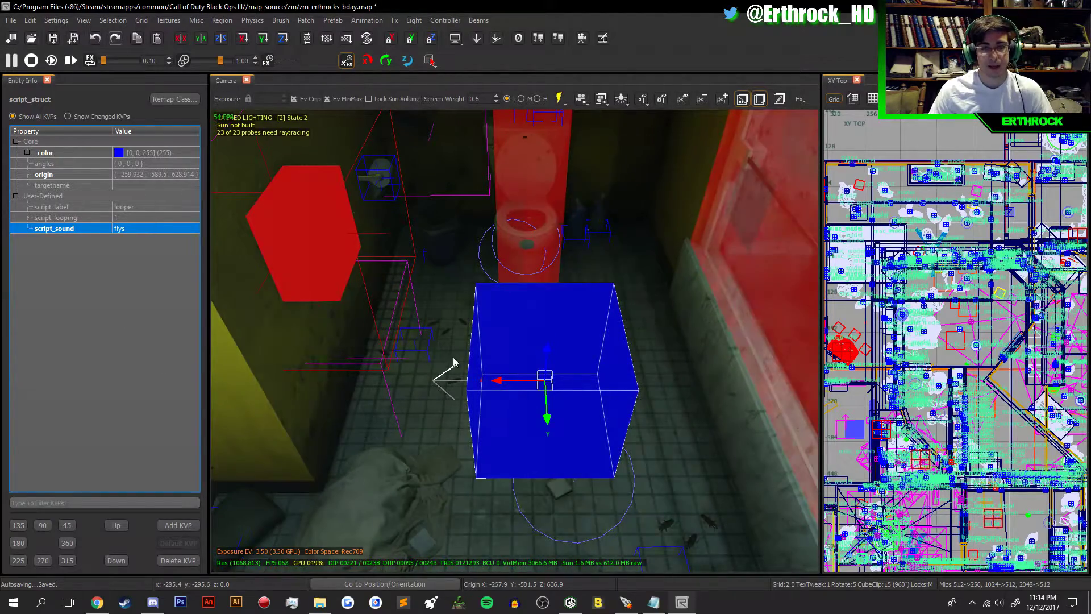
pyautogui.press('Escape')
pyautogui.press('n')
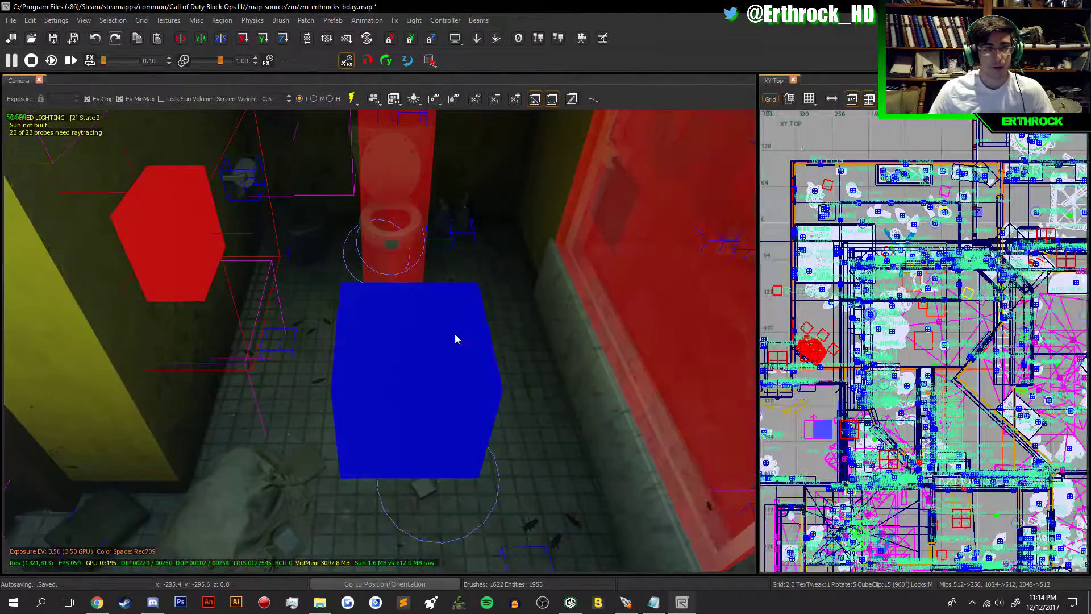
# - Save the ambient alias file and close its text editor window
pyautogui.moveTo(453, 337); pyautogui.dragTo(665, 227, button='right')
pyautogui.moveTo(483, 314); pyautogui.dragTo(454, 333, button='right')
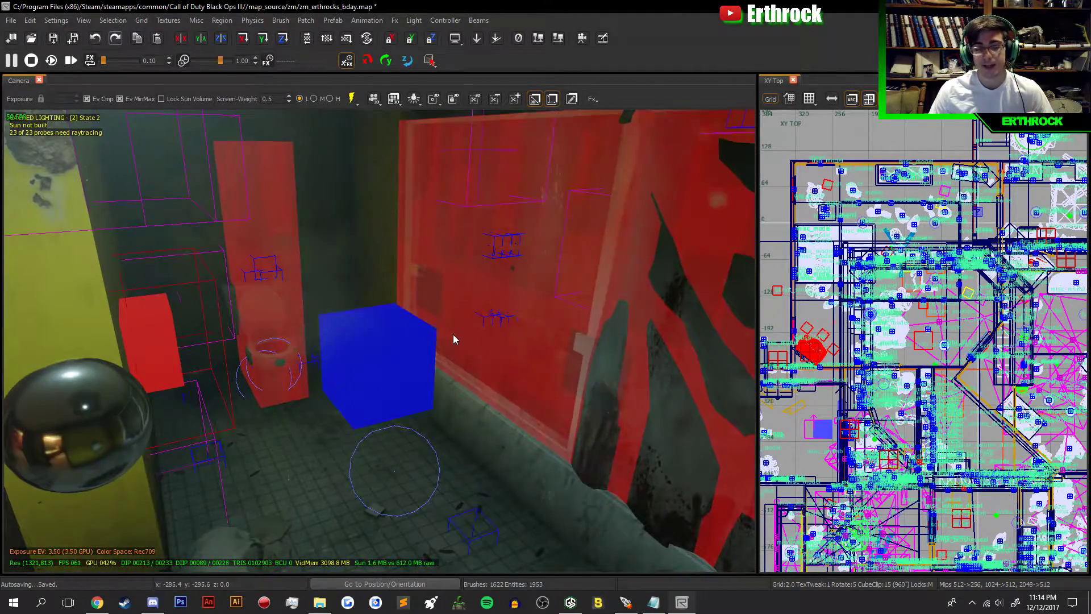
pyautogui.click(654, 602)
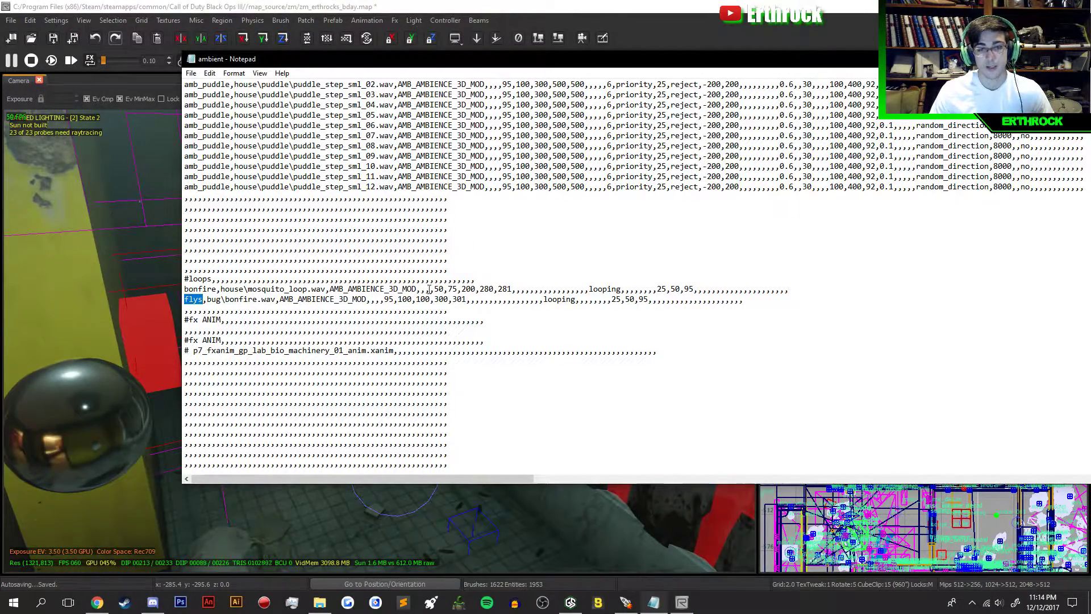
pyautogui.click(192, 74)
pyautogui.click(209, 110)
pyautogui.moveTo(1046, 60); pyautogui.dragTo(902, 76)
pyautogui.click(1039, 74)
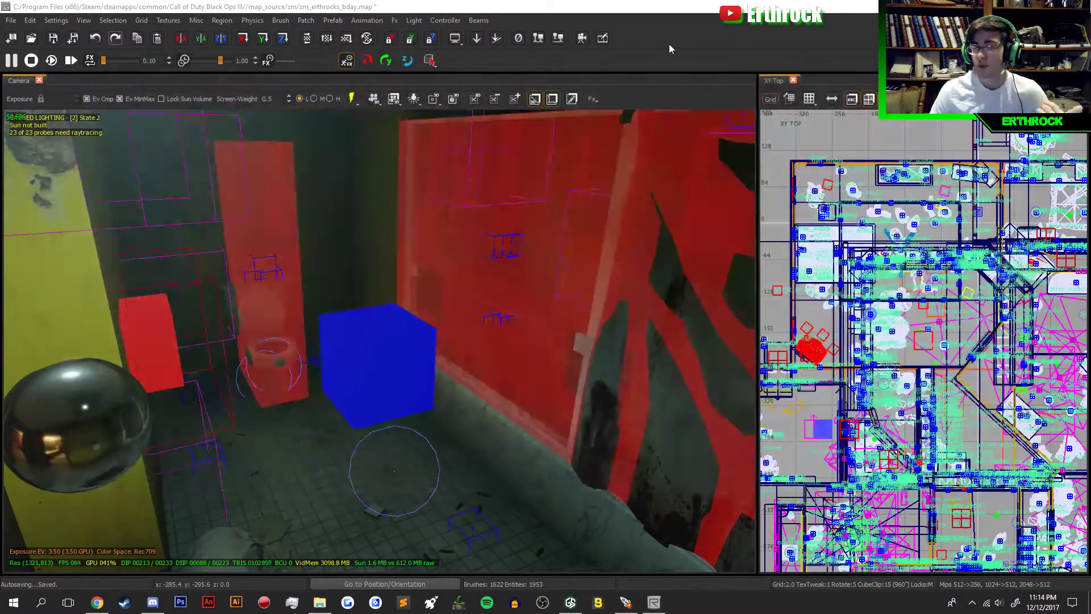
# - Save the map and close the map editor, and set the launcher to link zm_erthrocks_bday without running it
pyautogui.click(52, 38)
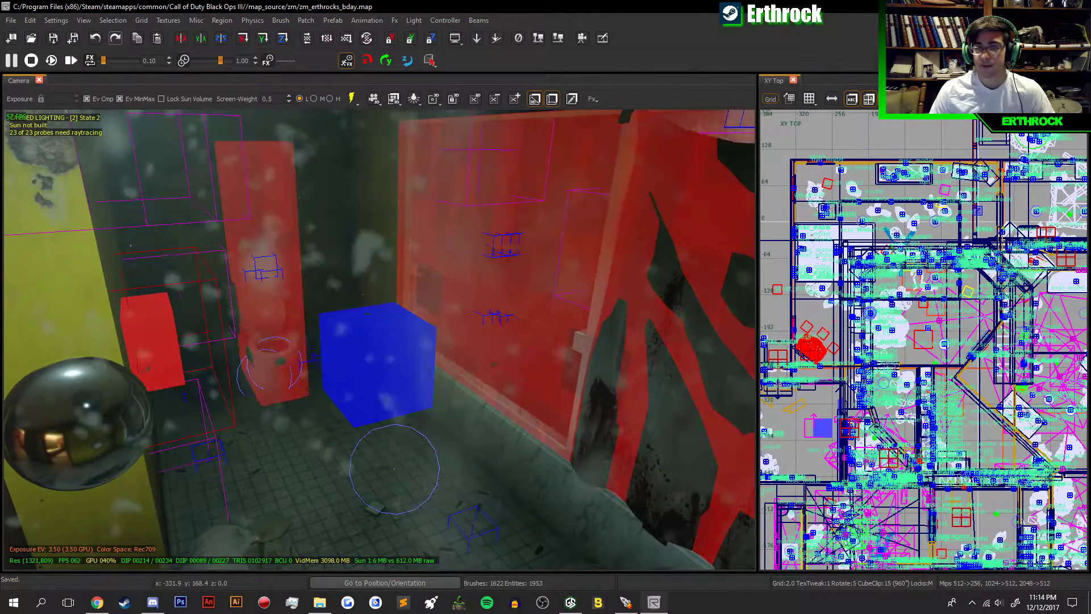
pyautogui.click(1078, 6)
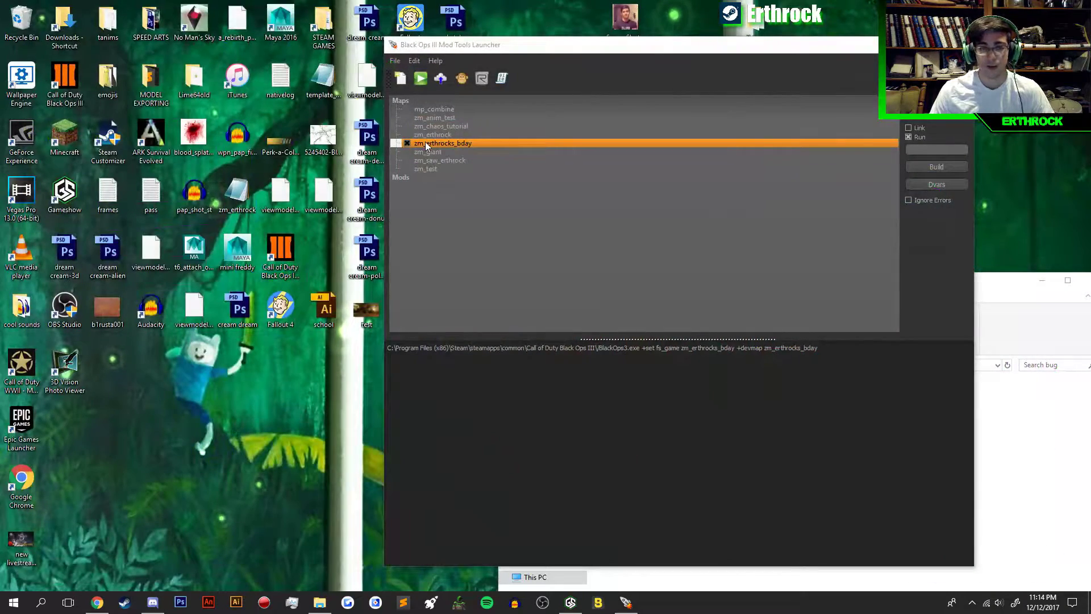
pyautogui.click(917, 138)
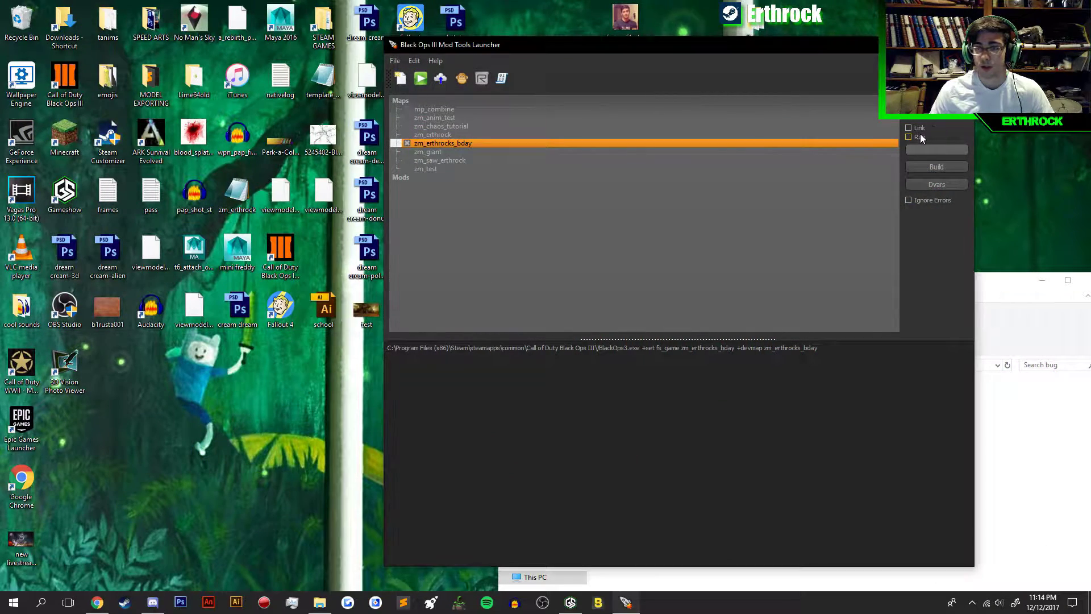
pyautogui.click(909, 128)
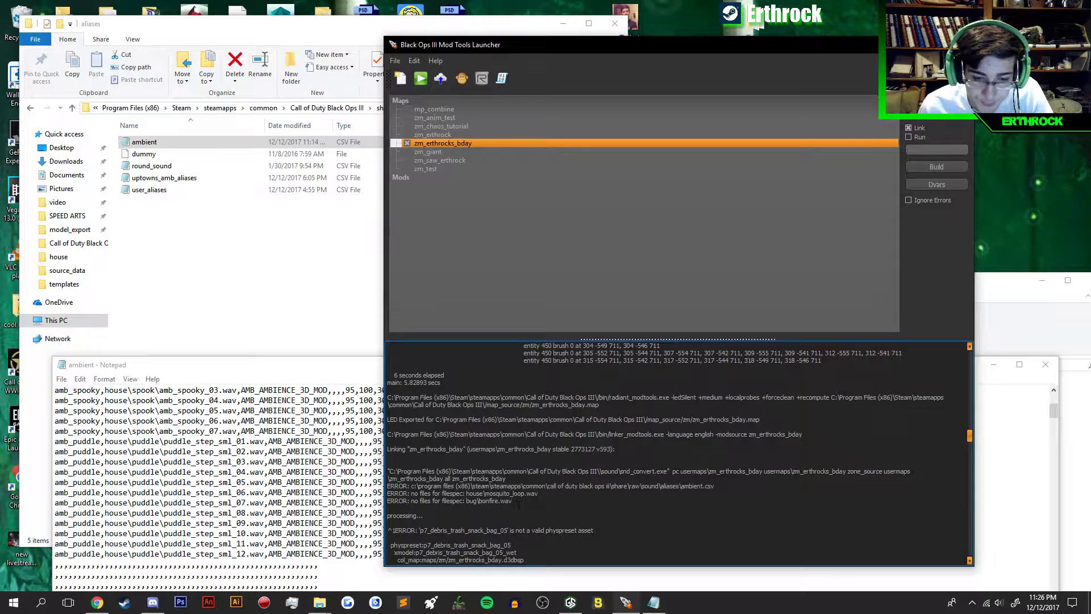
# - Examine the missing sound file errors reported for ambient.csv in the launcher's build output
pyautogui.moveTo(463, 501); pyautogui.dragTo(513, 502)
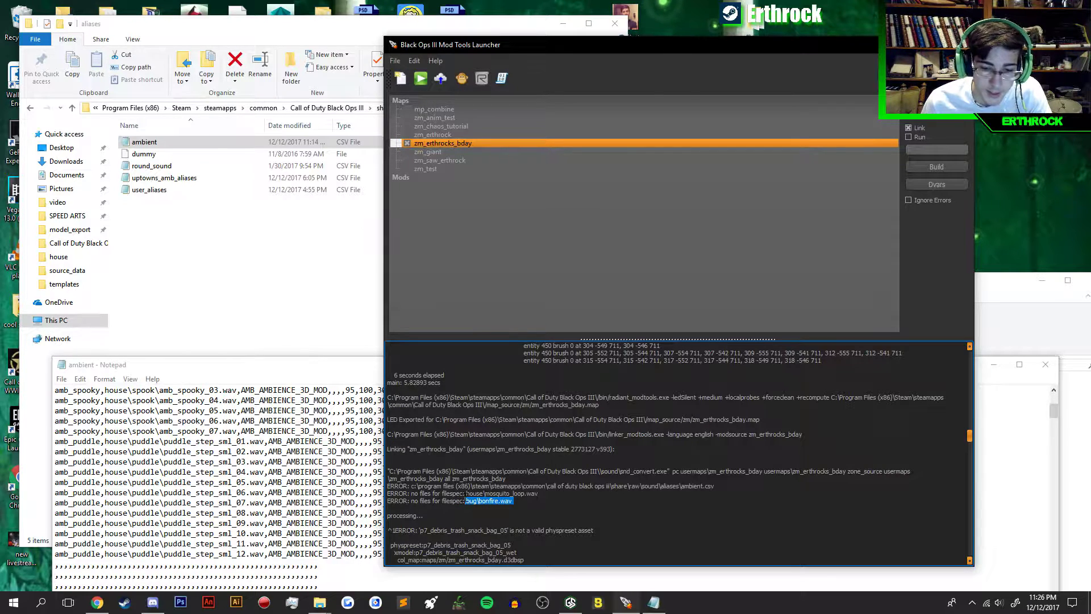
pyautogui.moveTo(465, 497); pyautogui.dragTo(483, 493)
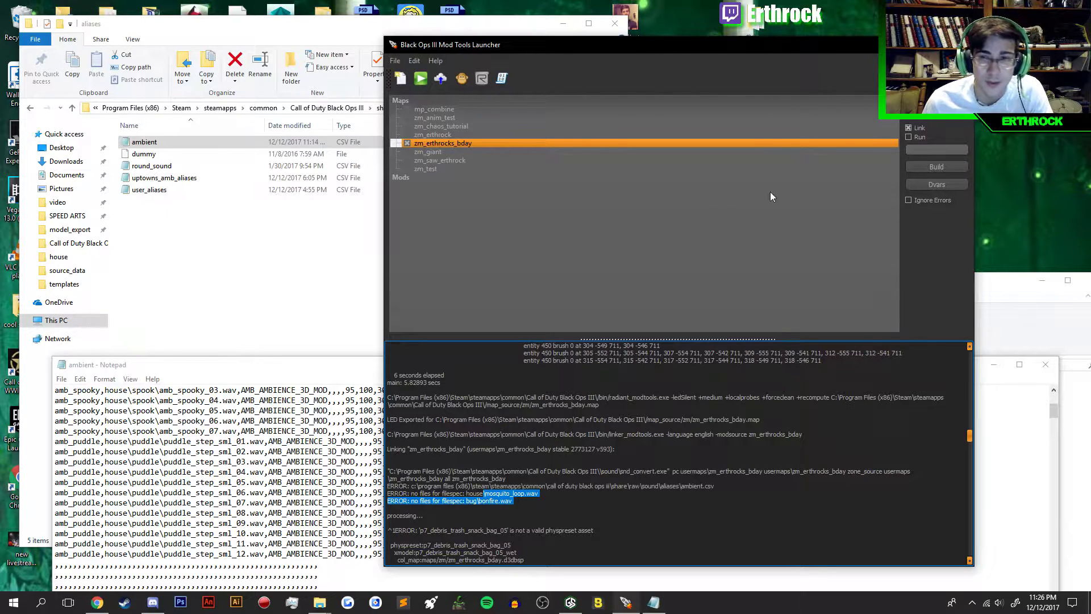
pyautogui.click(913, 113)
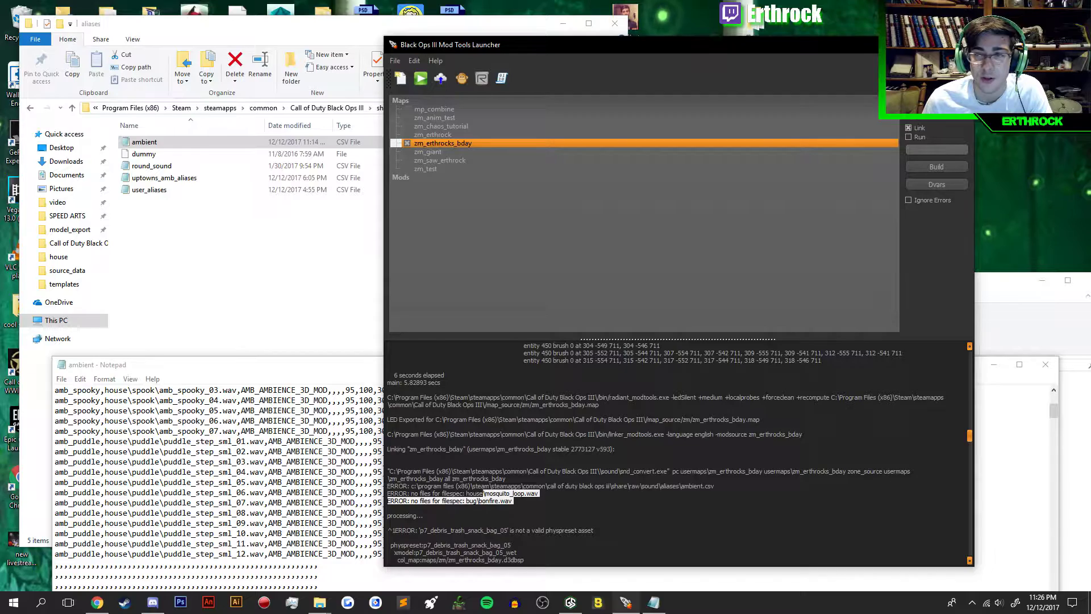
# - In the ambient file's bonfire.wav row, change the folder to house and the alias name to bonfire
pyautogui.moveTo(292, 364); pyautogui.dragTo(293, 97)
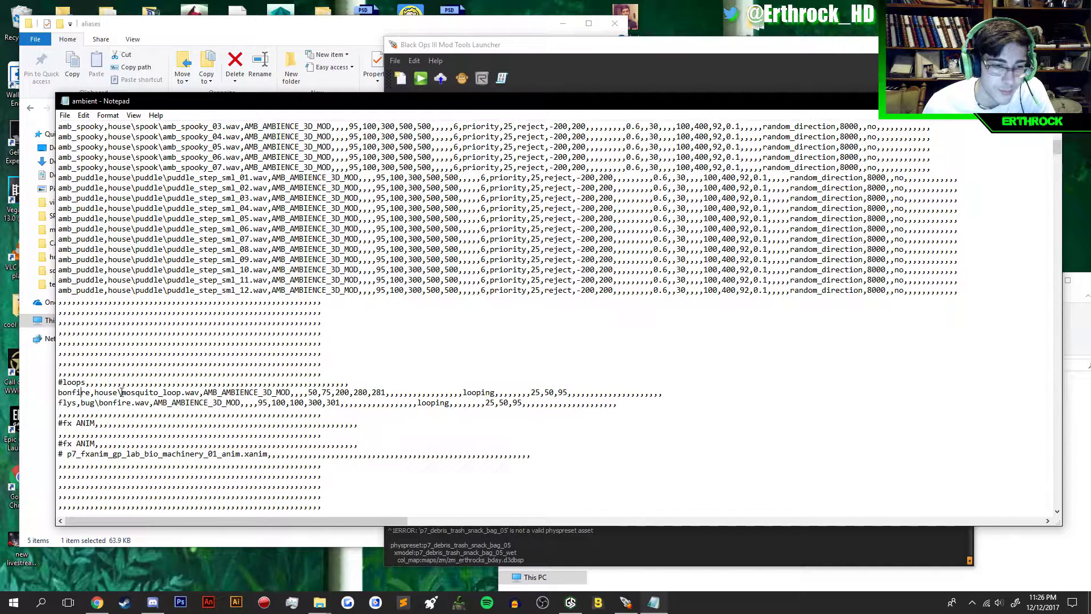
pyautogui.doubleClick(88, 403)
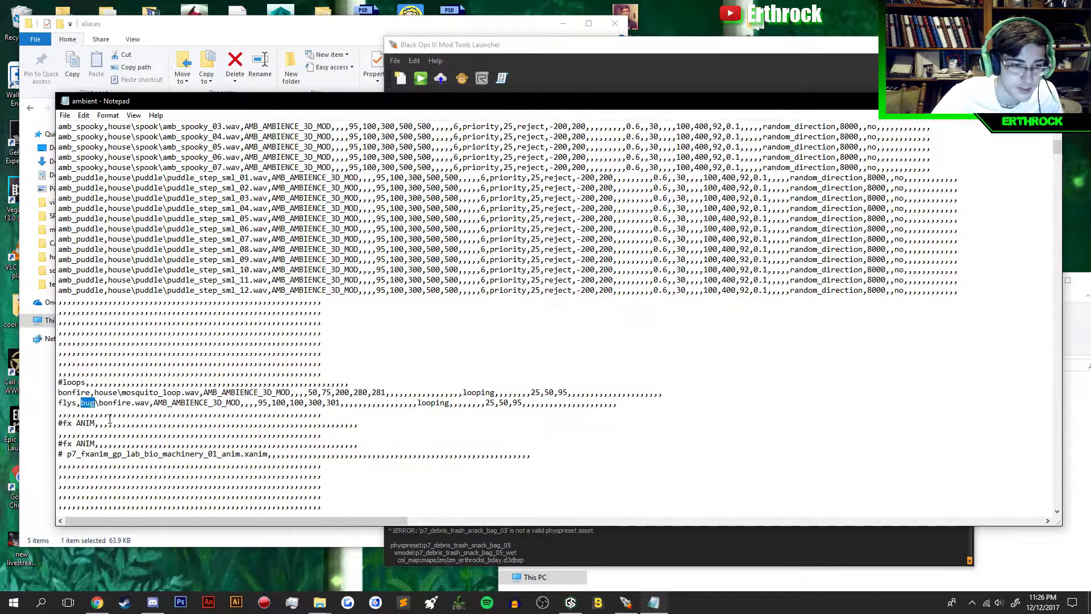
pyautogui.write('house')
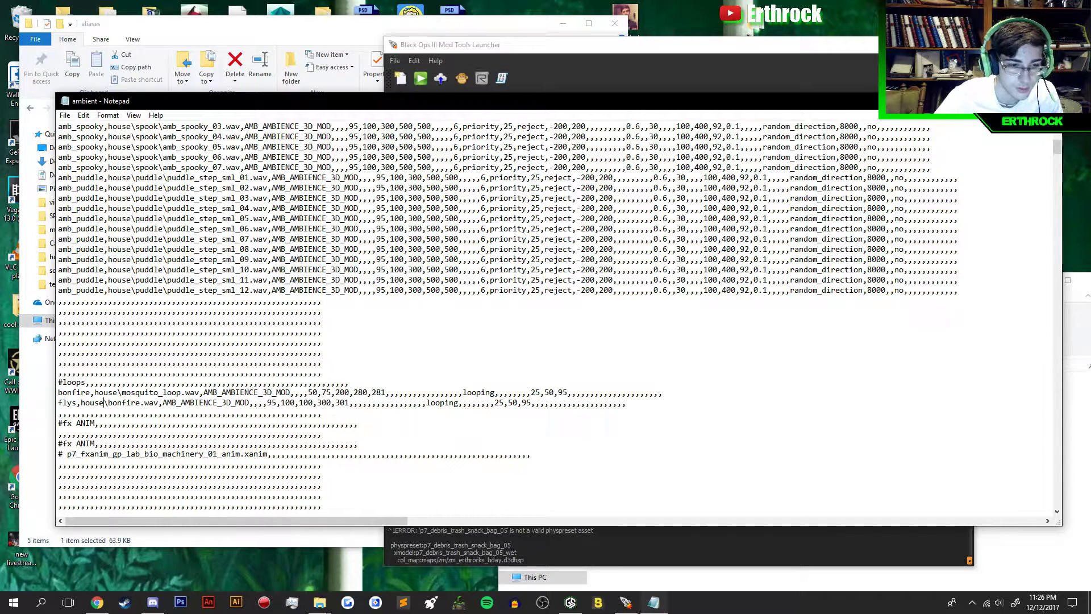
pyautogui.doubleClick(69, 402)
pyautogui.write('bon')
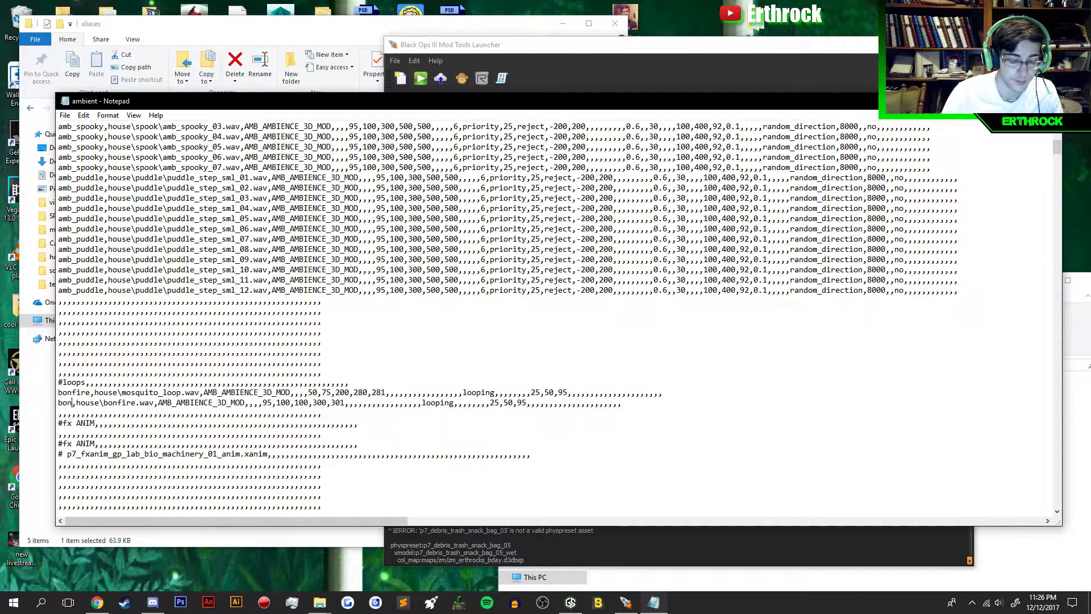
pyautogui.write('fire')
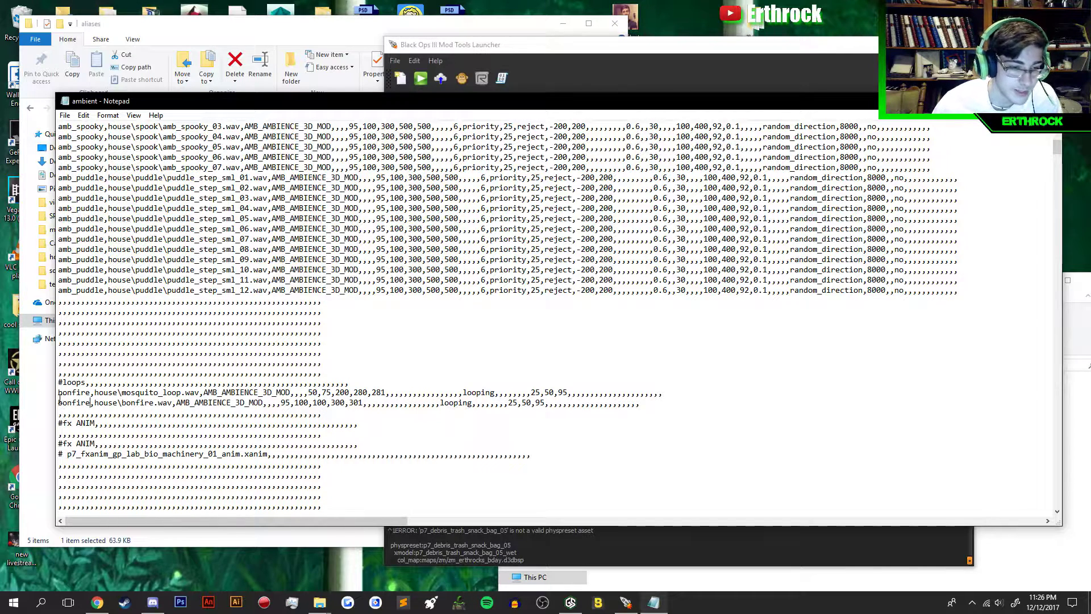
# - Rename the alias of the mosquito_loop.wav row to flys and replace the house folder in its path with mosquito
pyautogui.moveTo(58, 393); pyautogui.dragTo(91, 395)
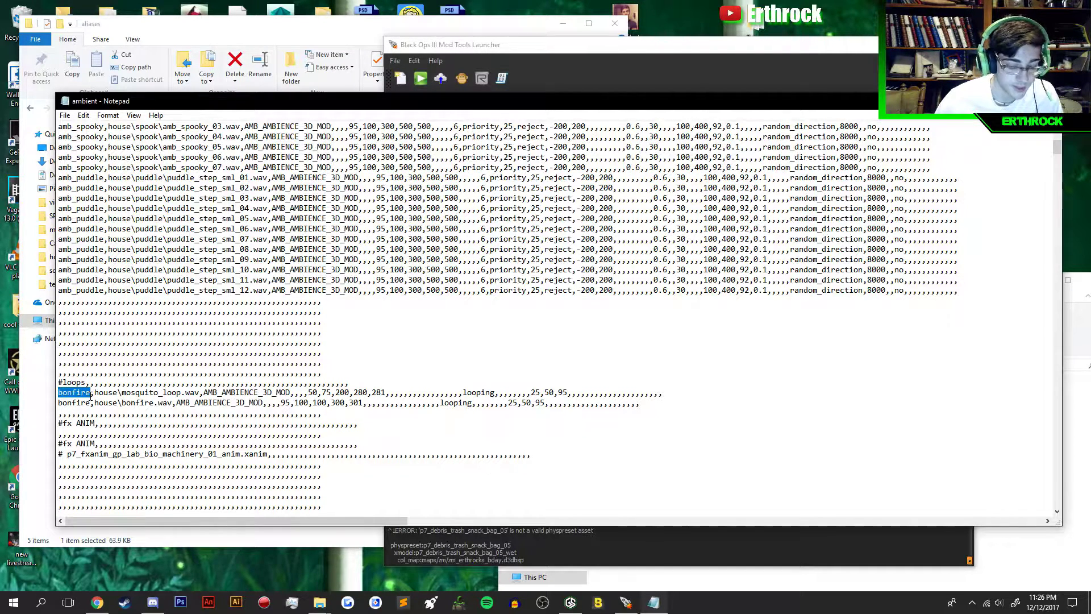
pyautogui.write('flys')
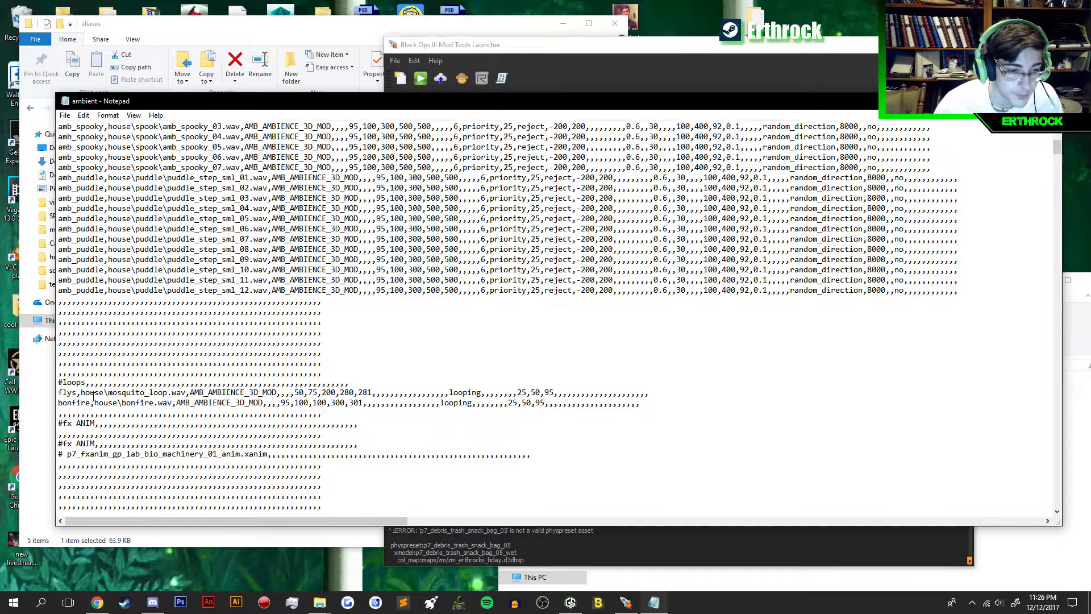
pyautogui.moveTo(80, 393); pyautogui.dragTo(103, 395)
pyautogui.write('mosquito')
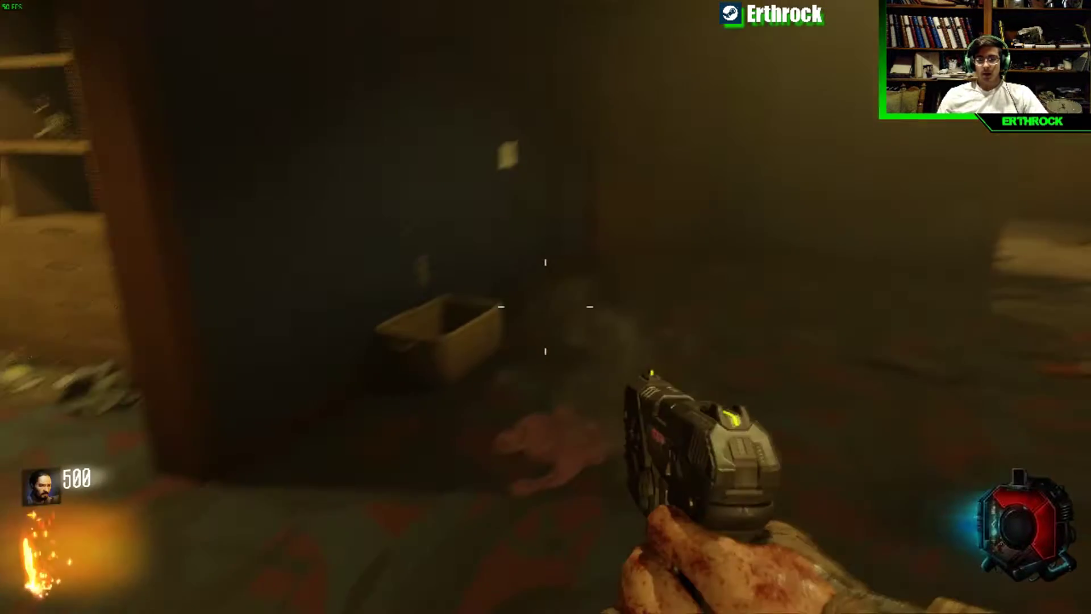
pyautogui.press('w')
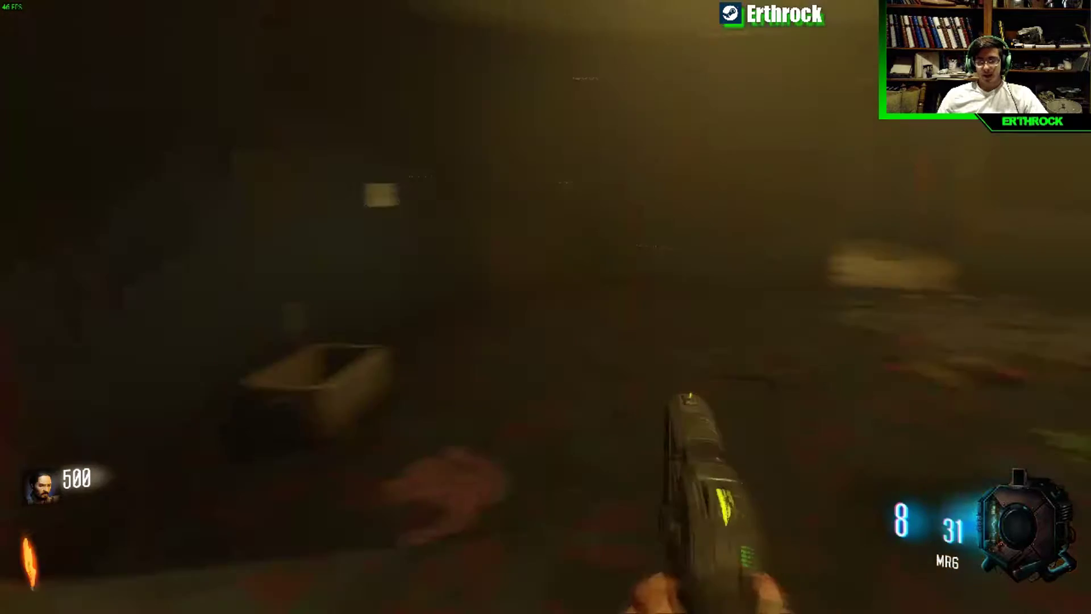
pyautogui.press('w')
pyautogui.press('w')
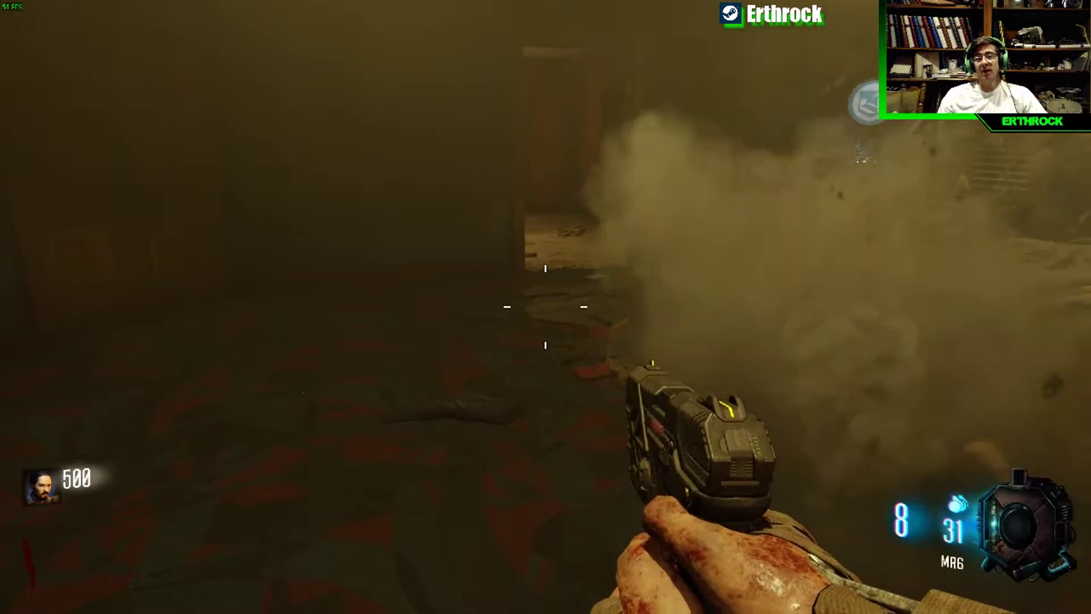
pyautogui.press('a')
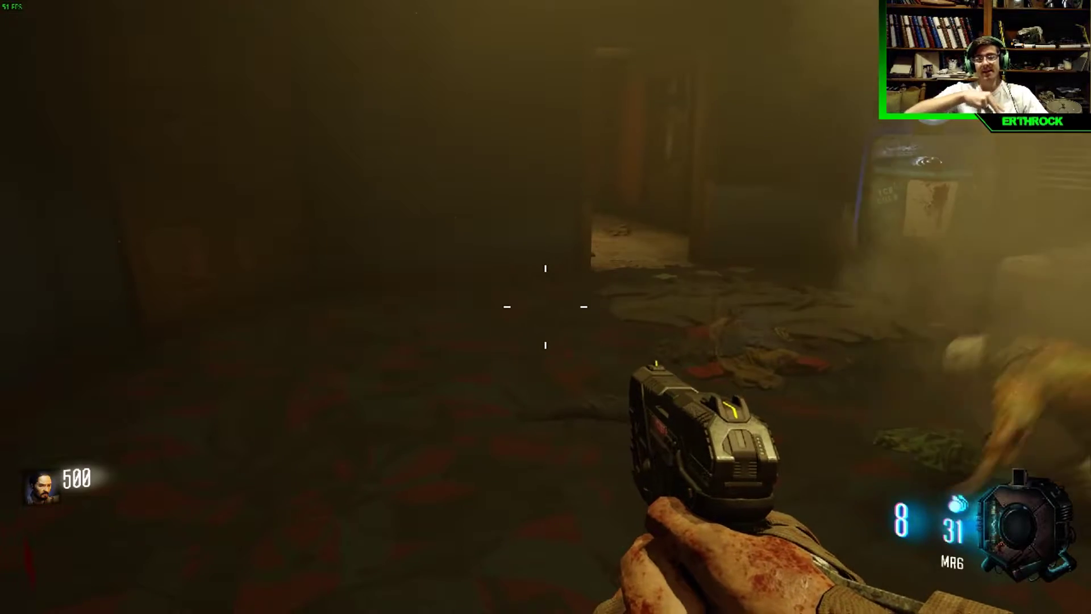
pyautogui.press('v')
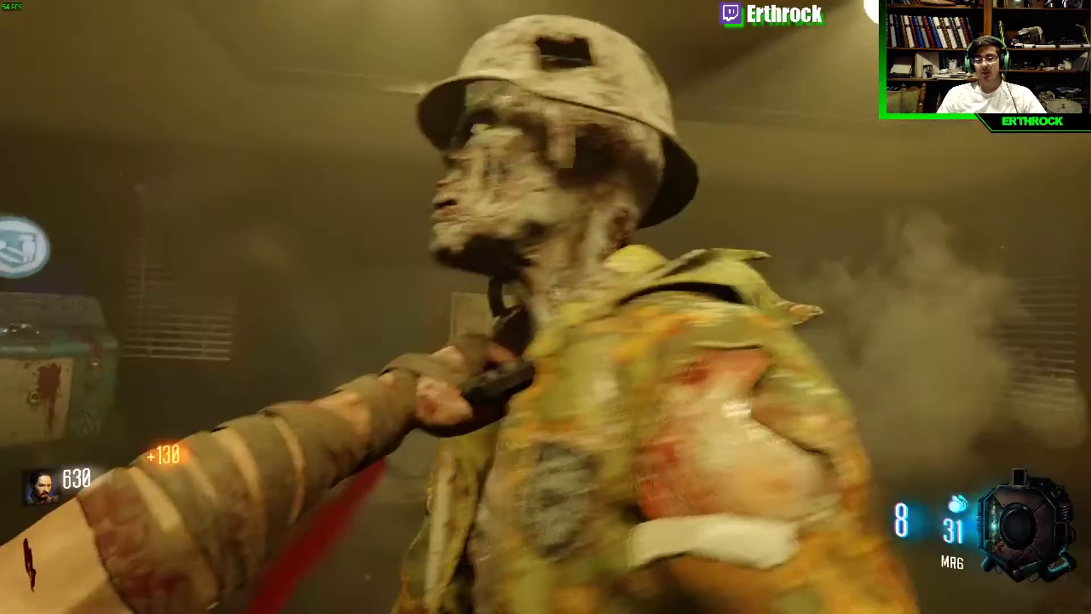
pyautogui.press('v')
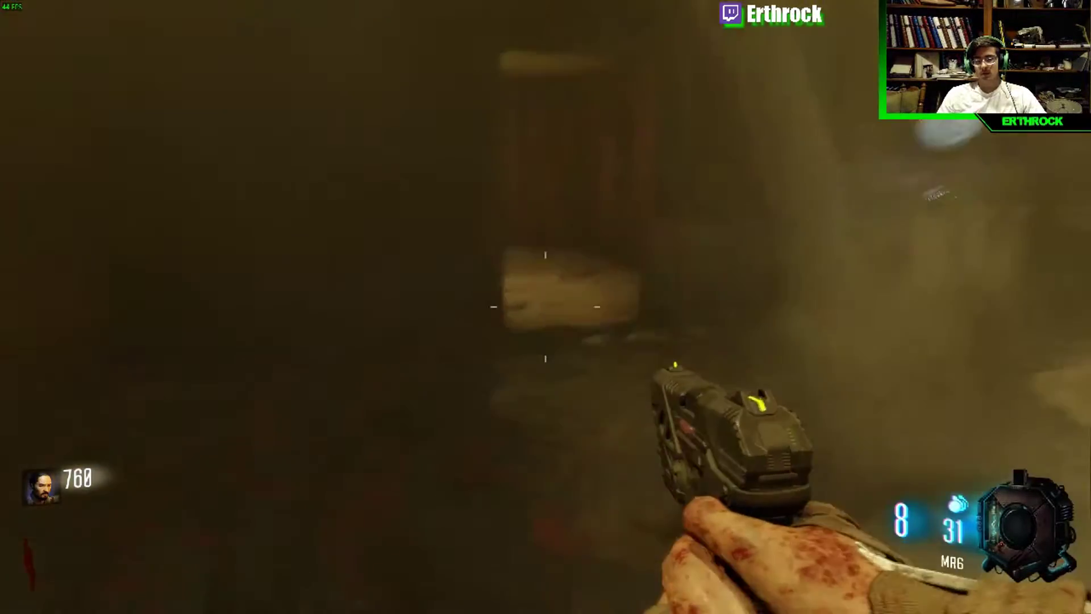
pyautogui.press('w')
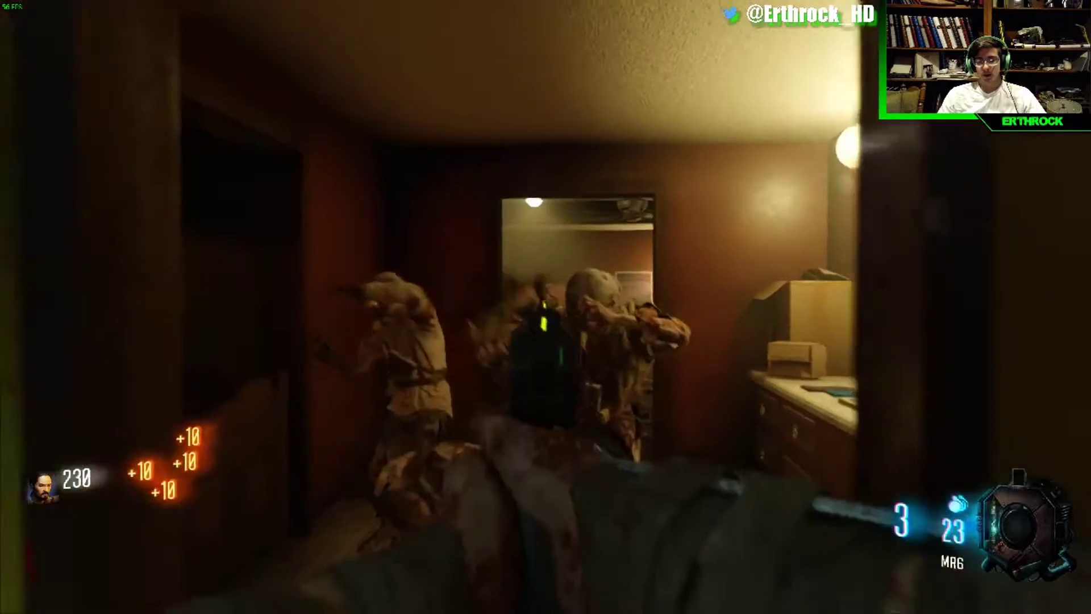
pyautogui.click(545, 307)
pyautogui.click(546, 307)
pyautogui.click(546, 307)
pyautogui.press('s')
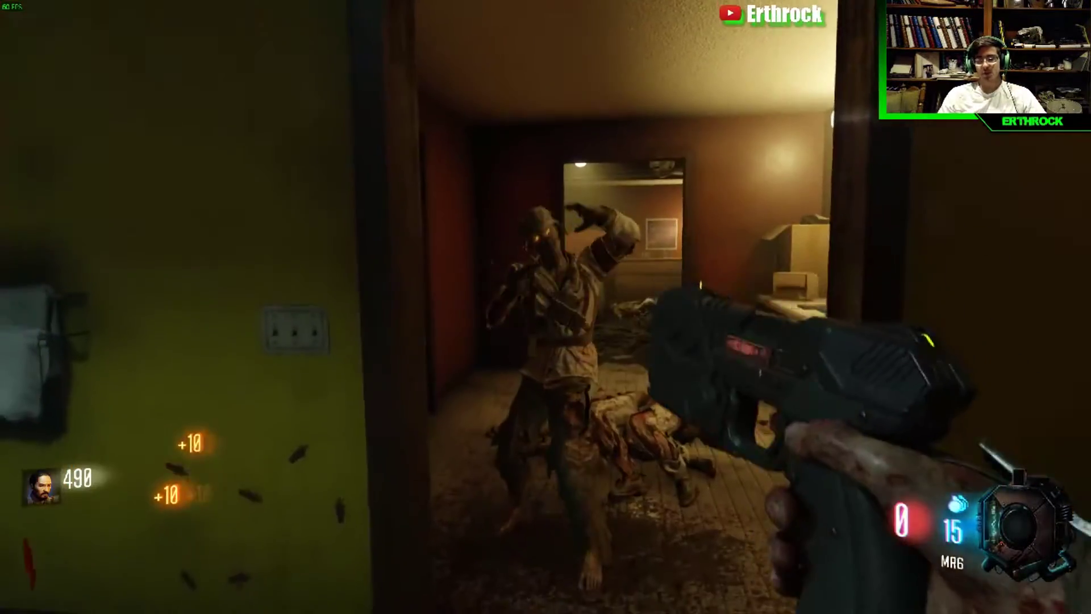
pyautogui.press('w')
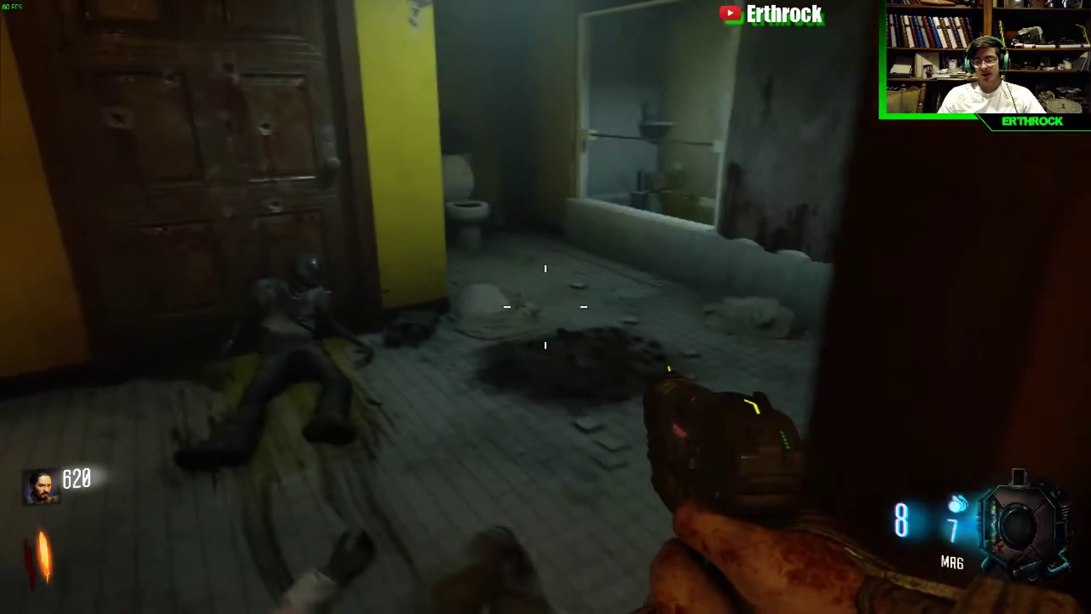
pyautogui.press('w')
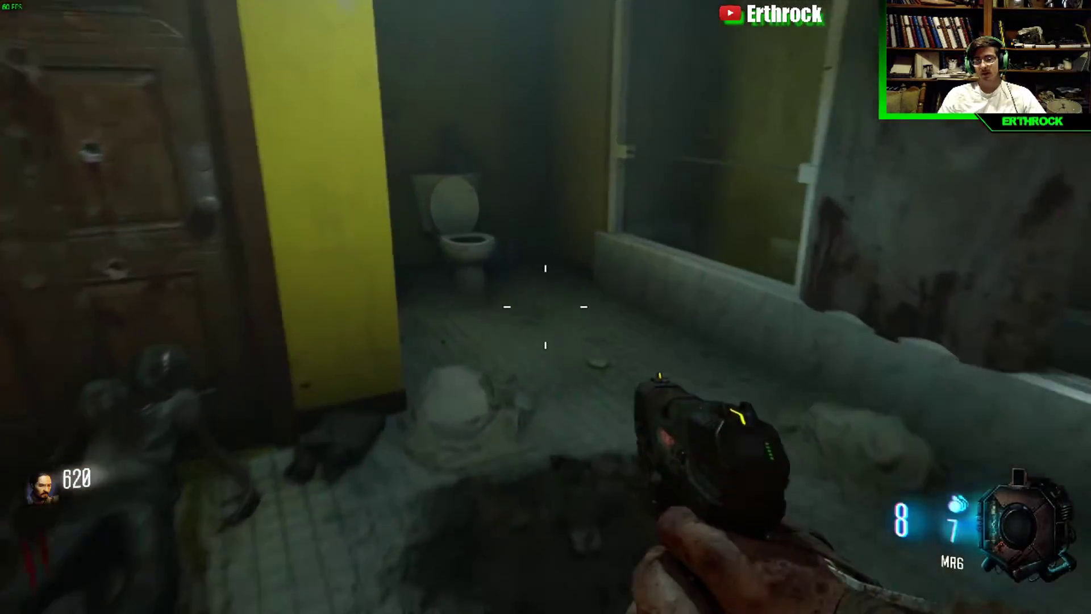
pyautogui.press('w')
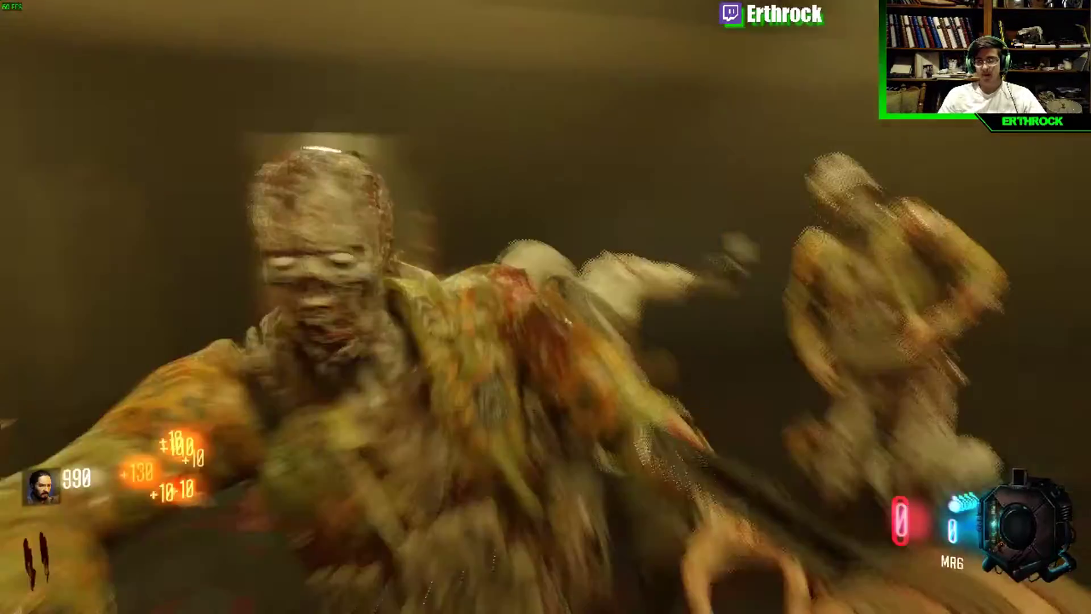
pyautogui.press('v')
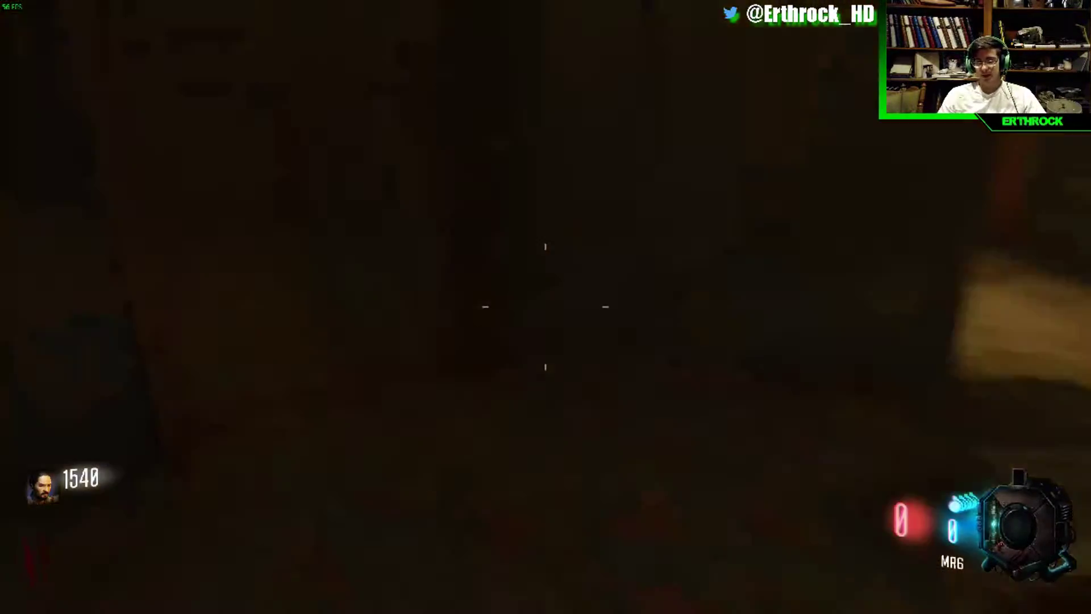
pyautogui.press('w')
pyautogui.press('w')
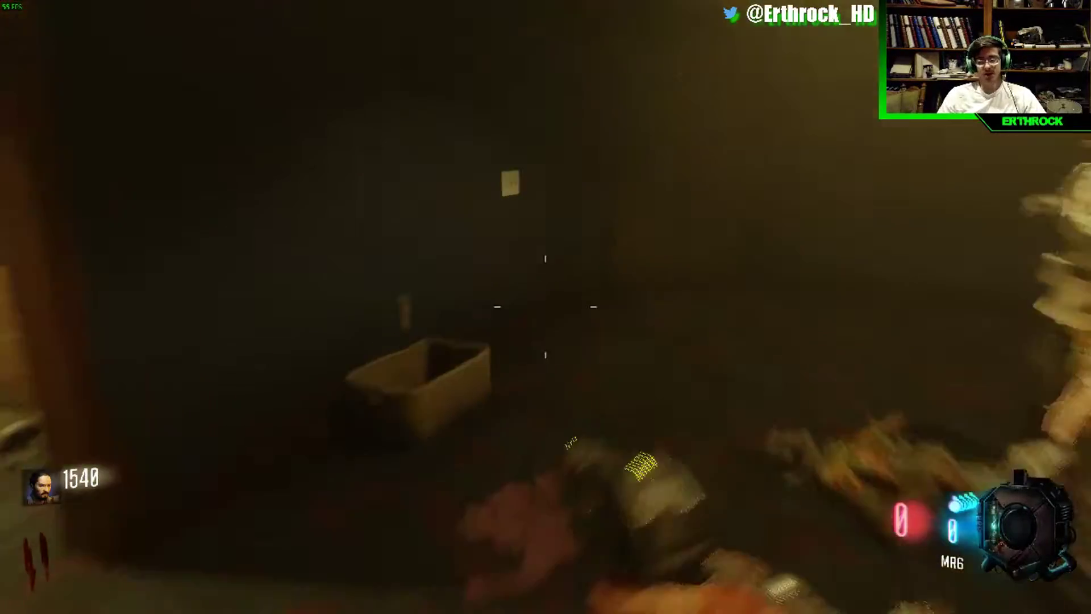
pyautogui.press('w')
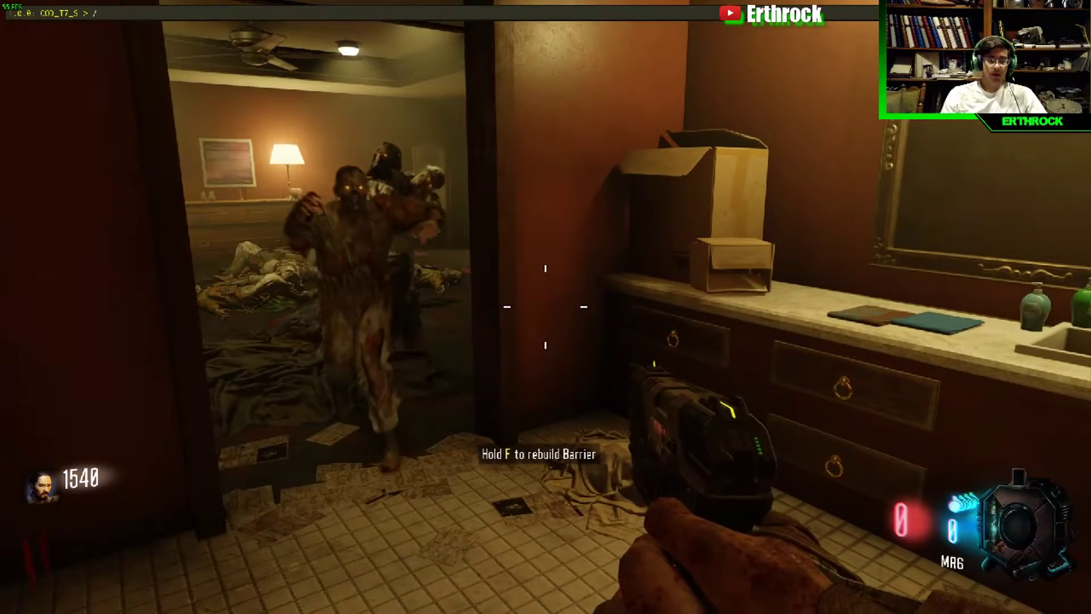
pyautogui.write('p')
pyautogui.press('Return')
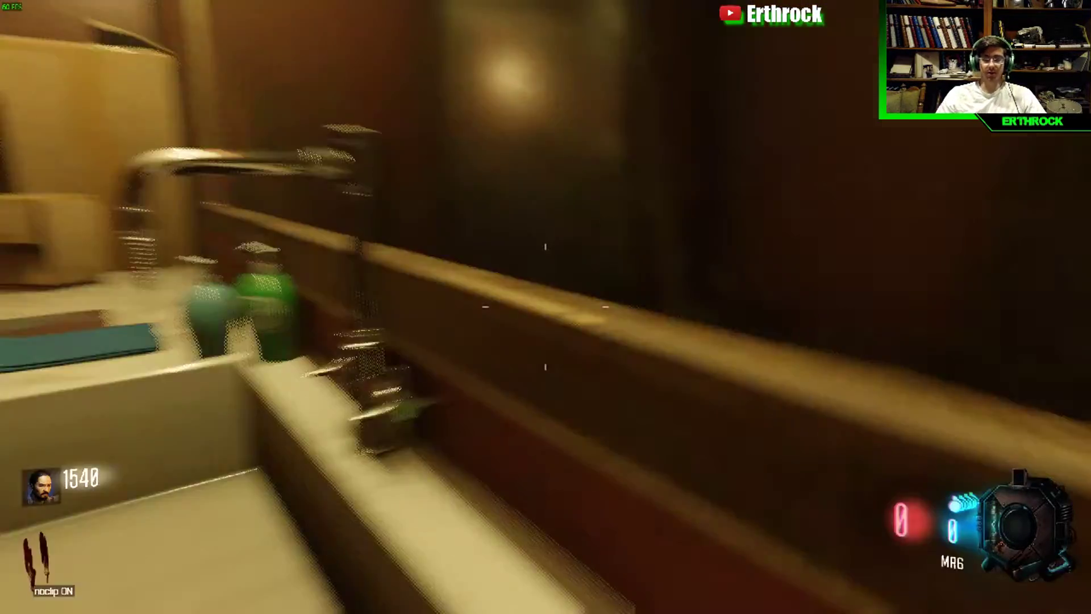
pyautogui.press('w')
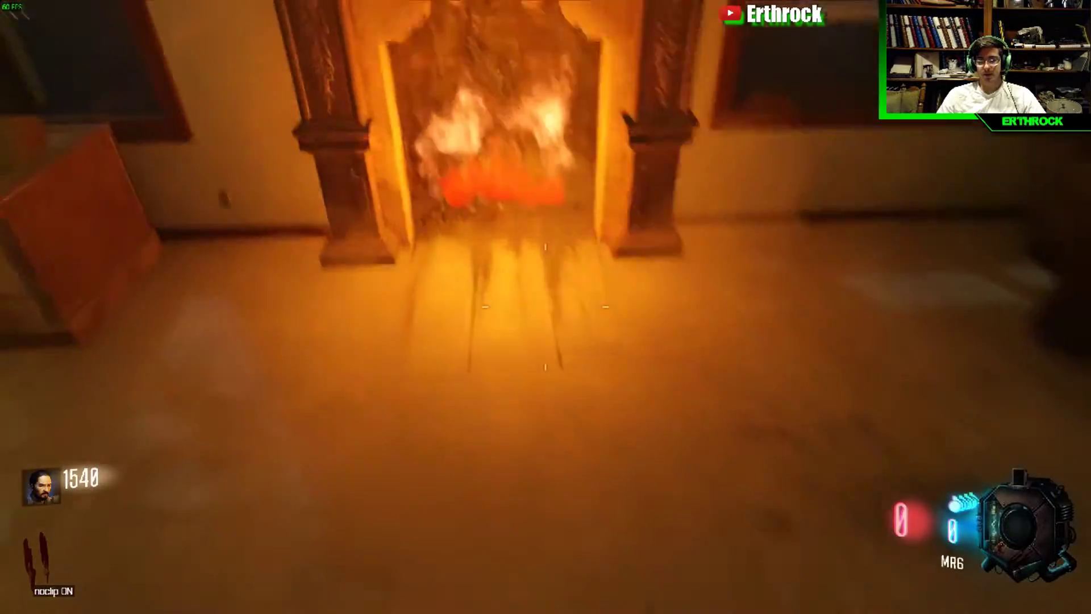
pyautogui.press('s')
pyautogui.press('w')
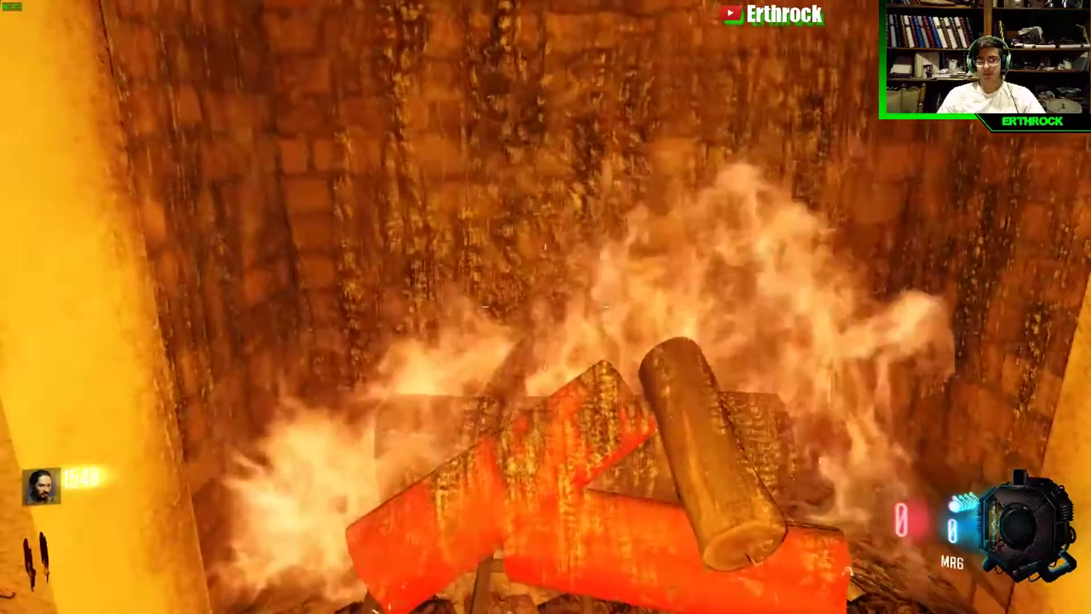
pyautogui.press('s')
pyautogui.press('s')
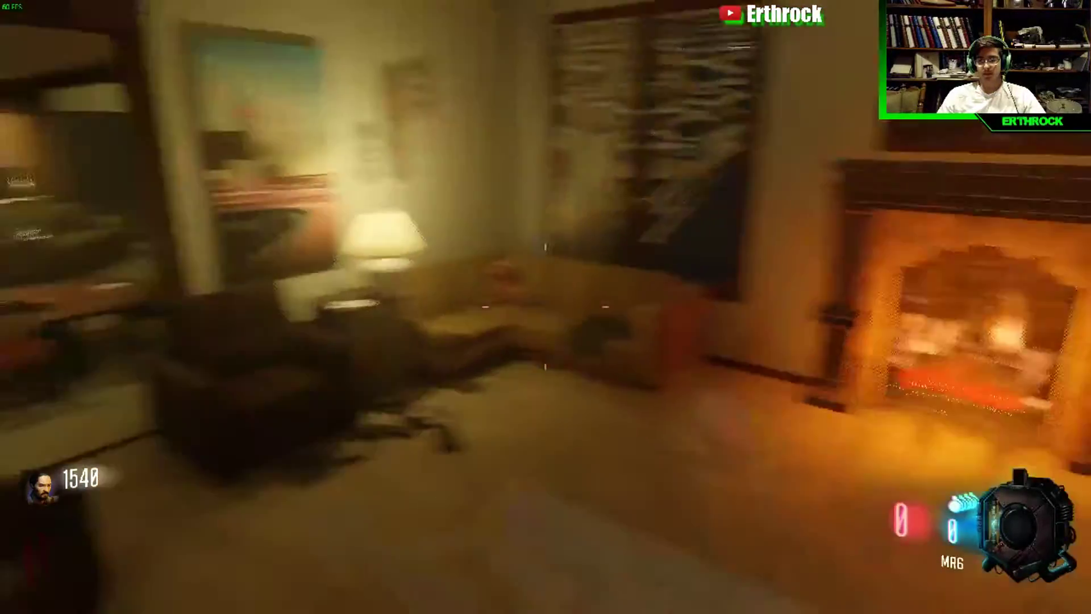
pyautogui.press('s')
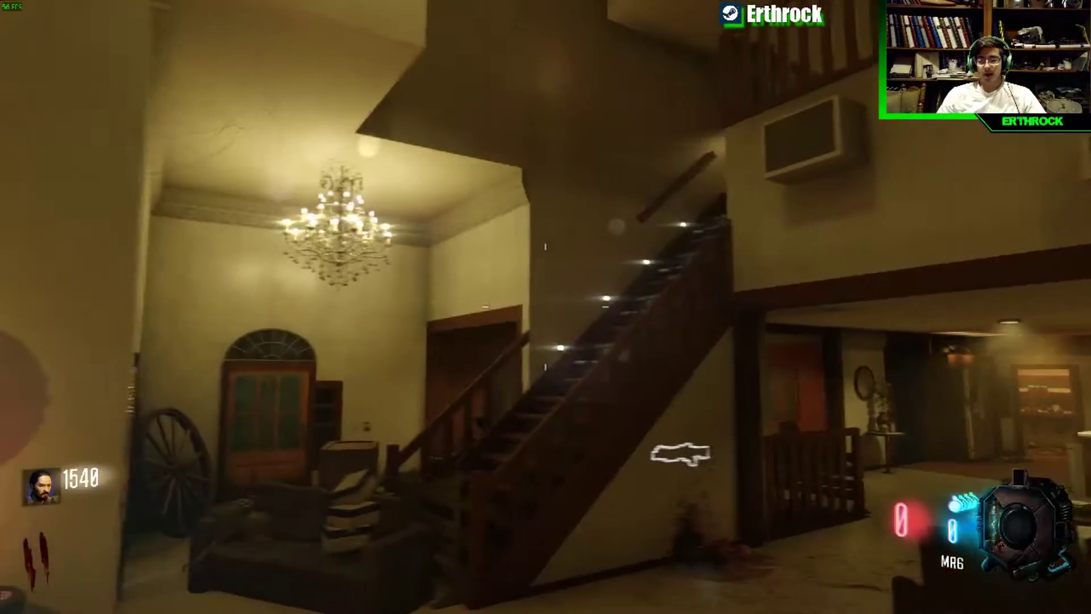